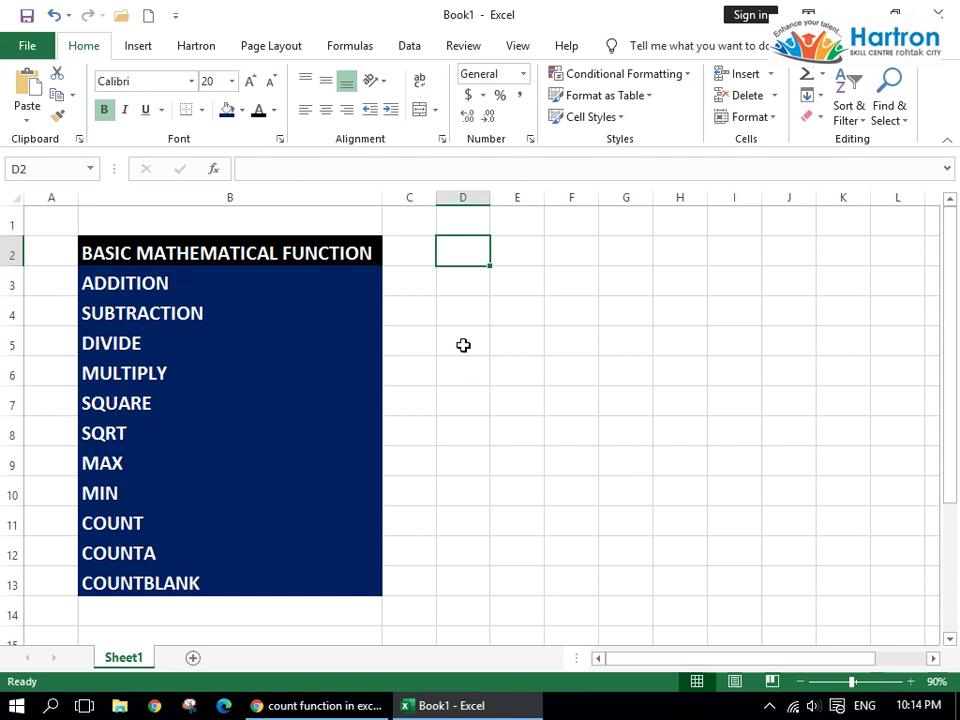
Step: Review the BASIC MATHEMATICAL FUNCTION labels: ADDITION, SUBTRACTION and DIVIDE
{"action": "left_click", "coordinate": [209, 254]}
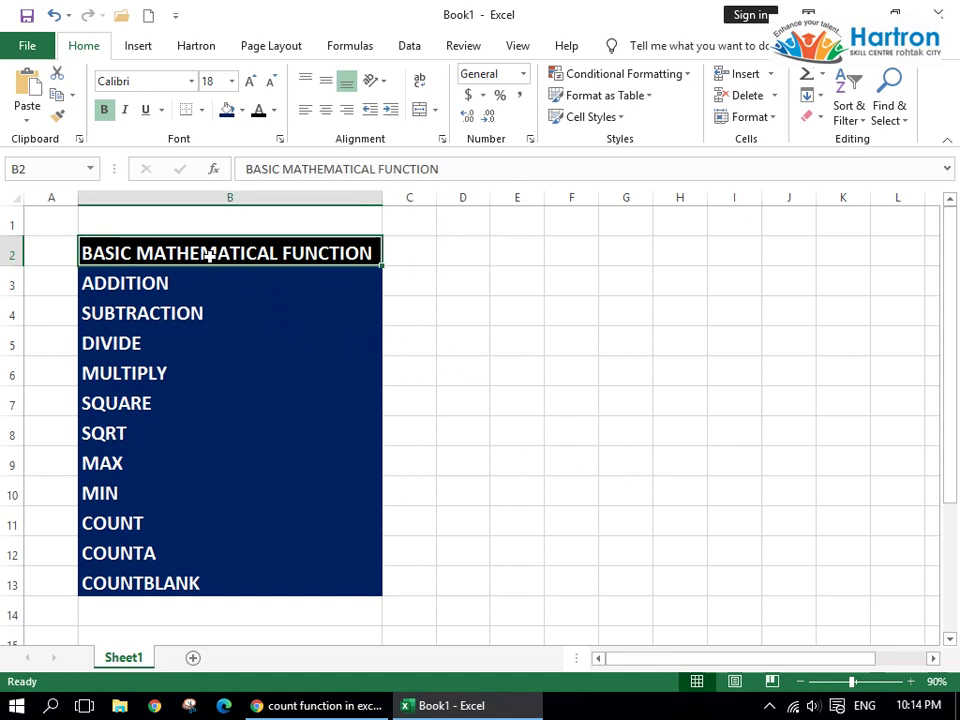
{"action": "left_click", "coordinate": [233, 281]}
{"action": "left_click", "coordinate": [208, 315]}
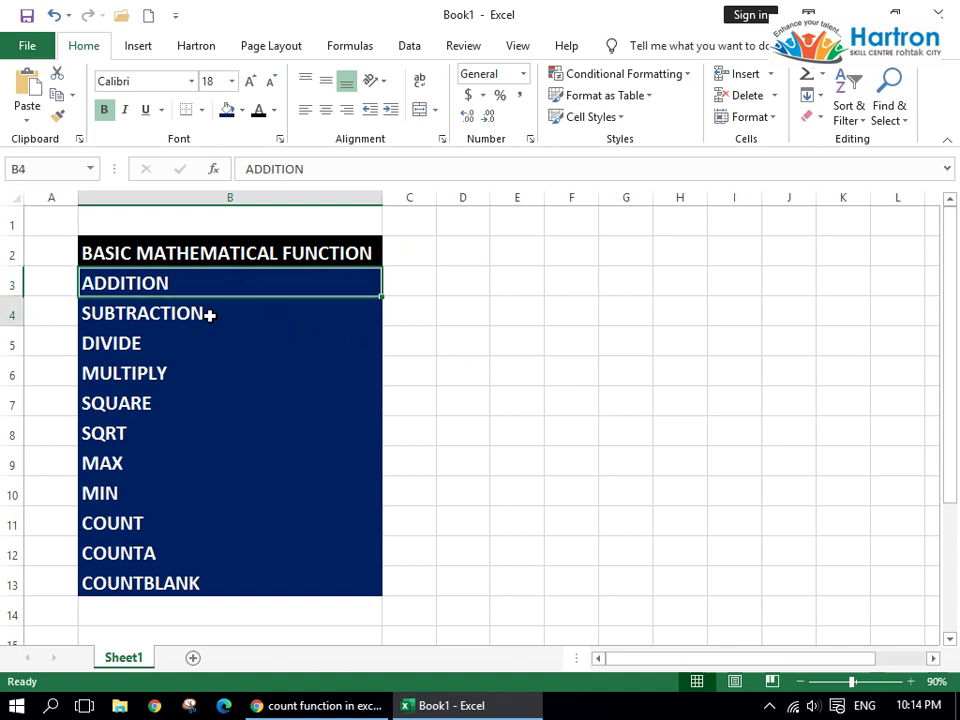
{"action": "left_click", "coordinate": [208, 354]}
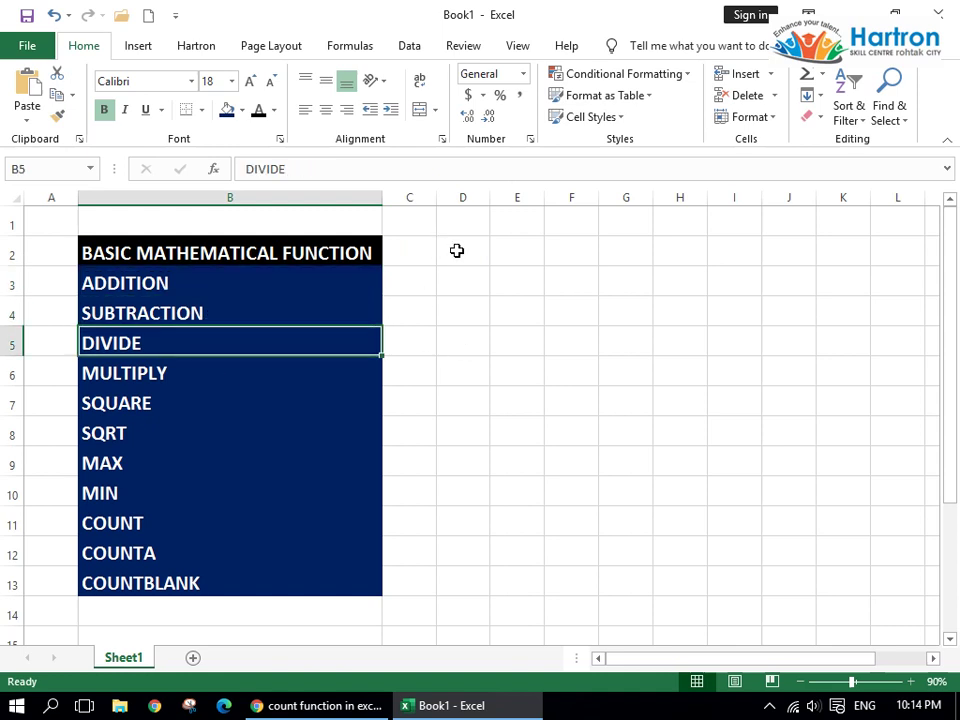
{"action": "left_click", "coordinate": [456, 251]}
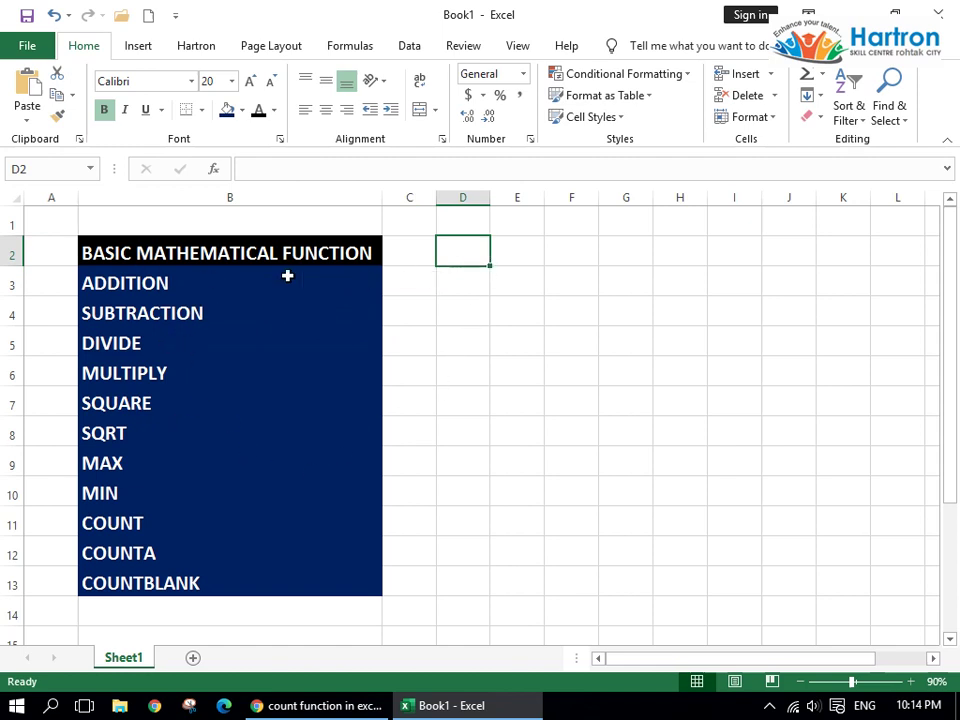
{"action": "left_click", "coordinate": [146, 292]}
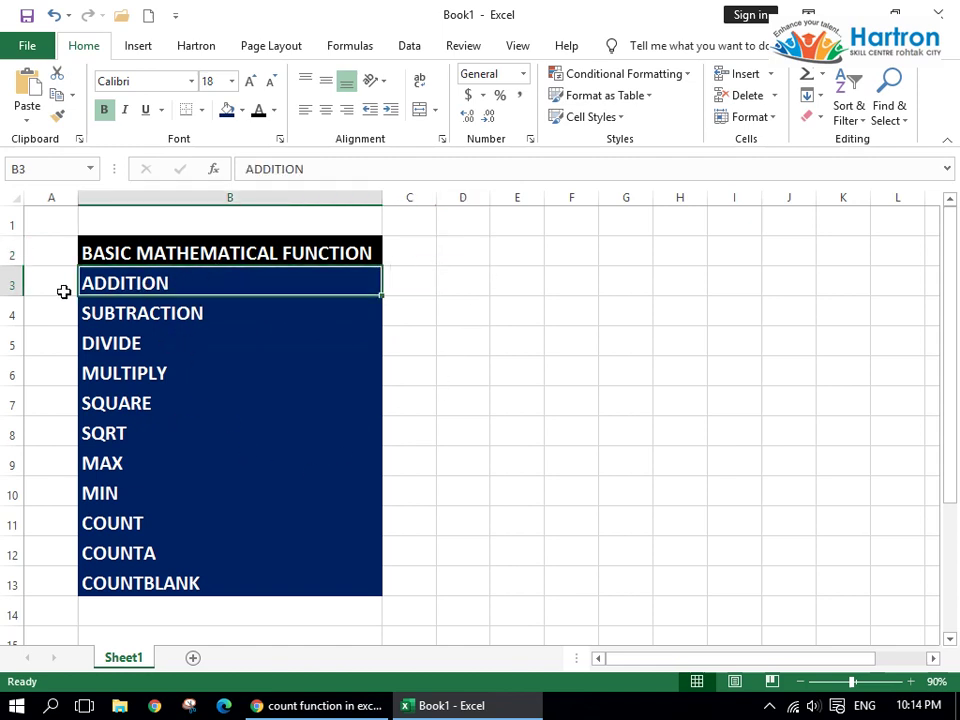
Step: Enter =5+4 in D2 and =SUM(2,4,5) in D3
{"action": "left_click", "coordinate": [462, 248]}
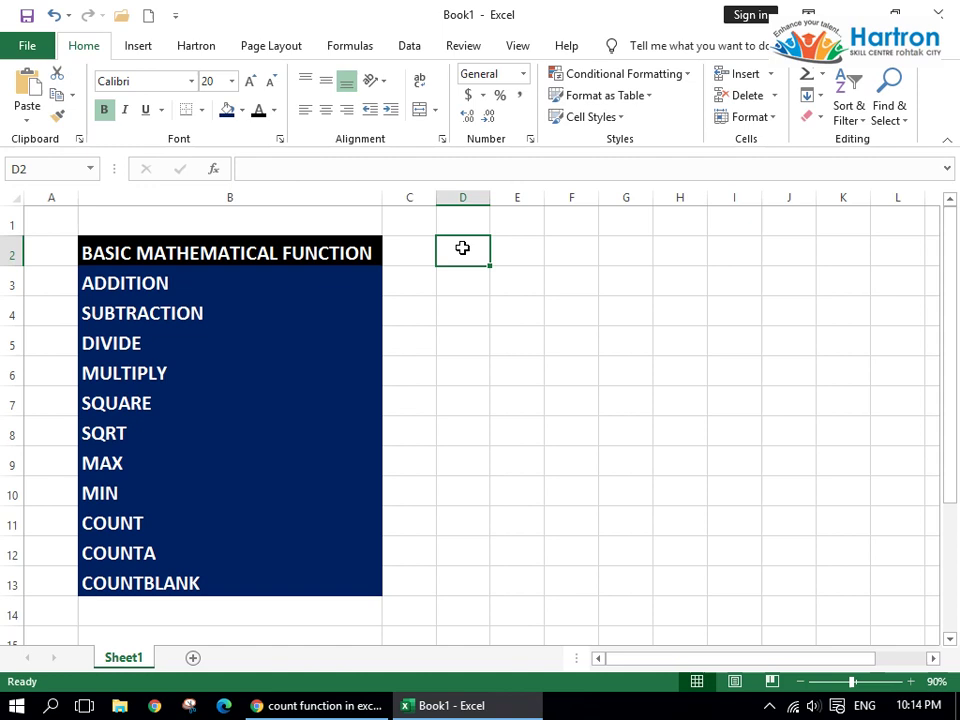
{"action": "type", "text": "="}
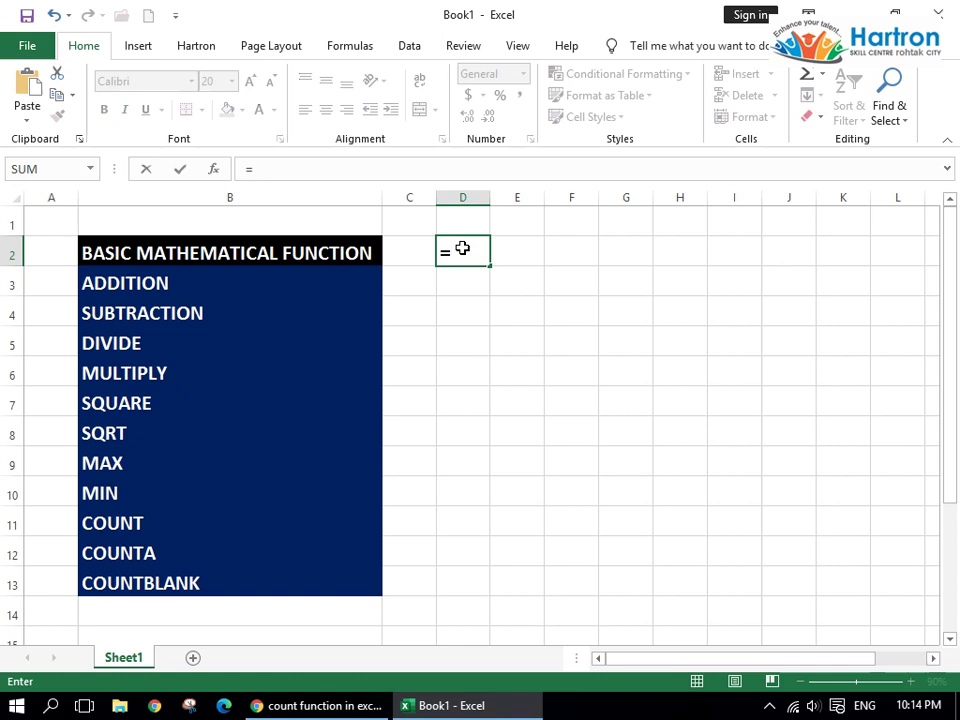
{"action": "type", "text": "5+"}
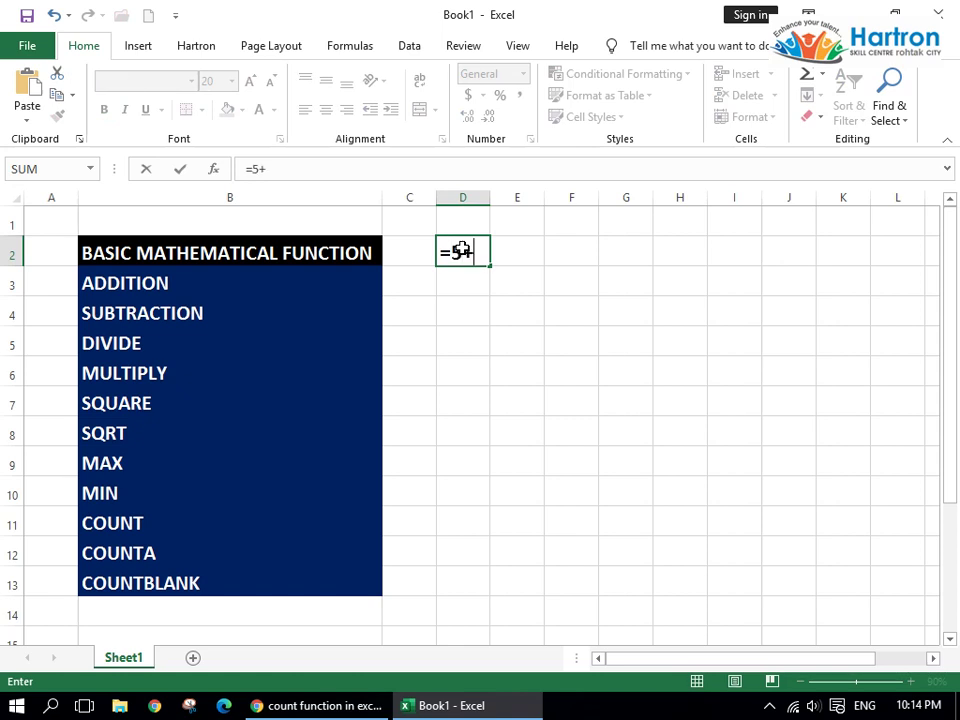
{"action": "type", "text": "4"}
{"action": "key", "text": "Return"}
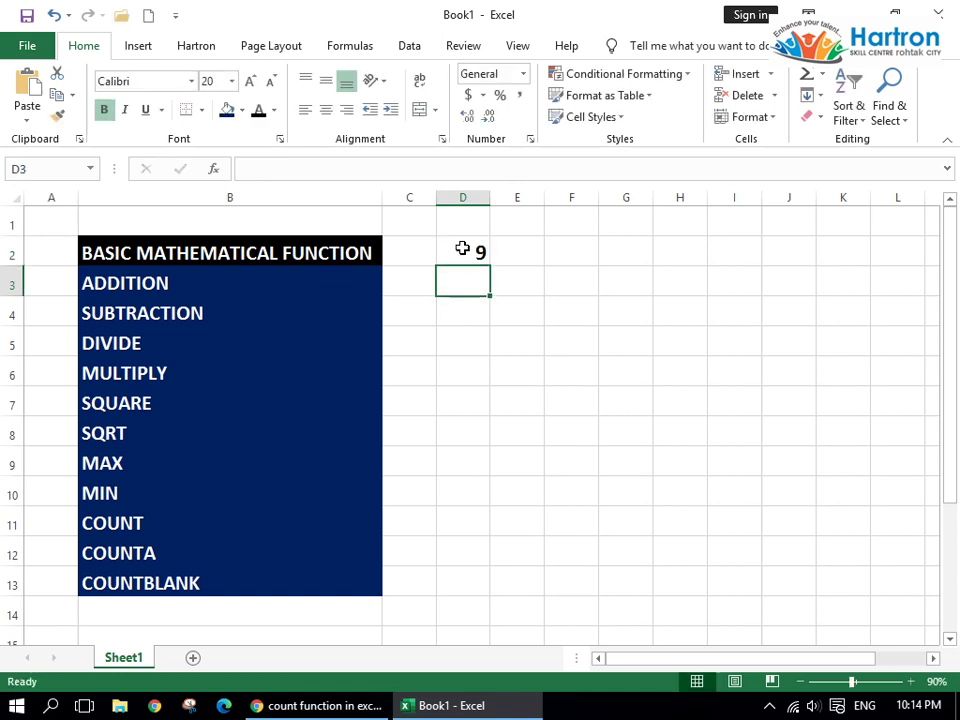
{"action": "type", "text": "="}
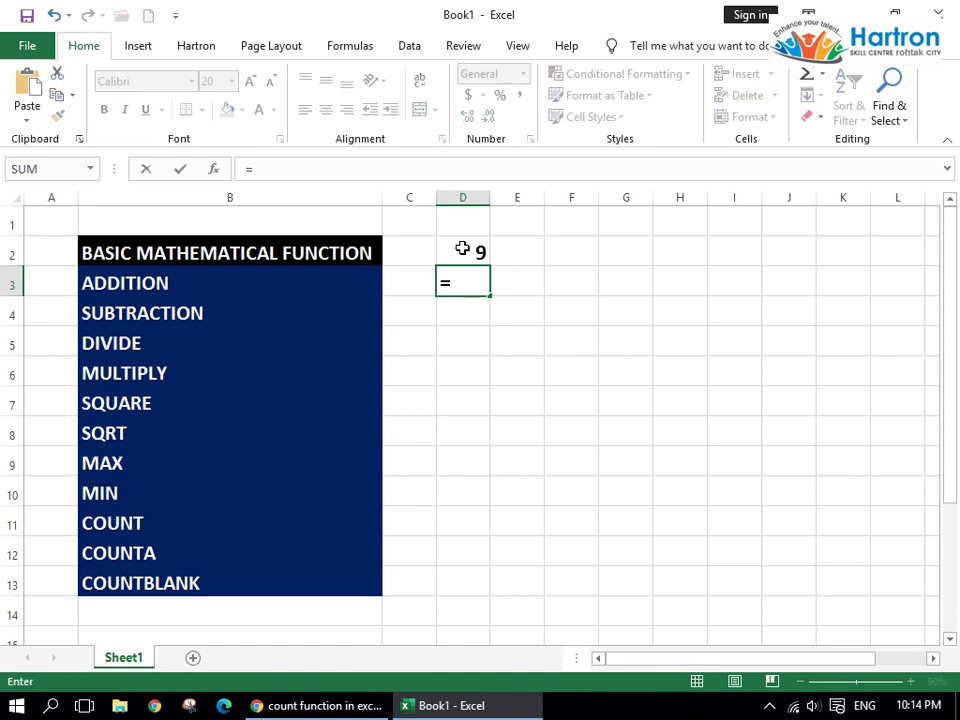
{"action": "type", "text": "SUM"}
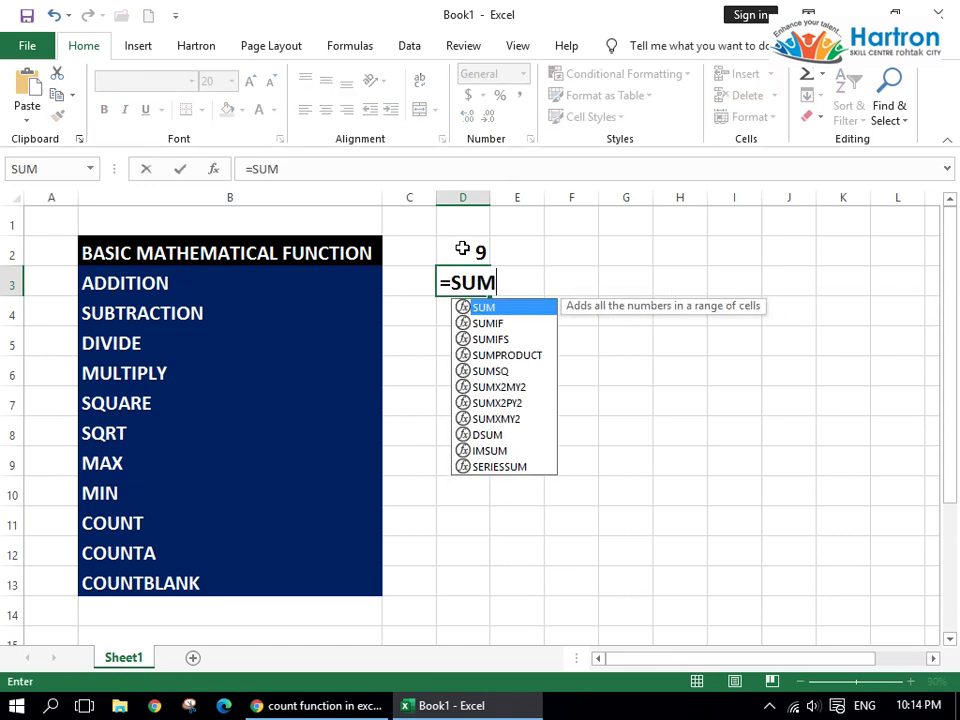
{"action": "type", "text": "("}
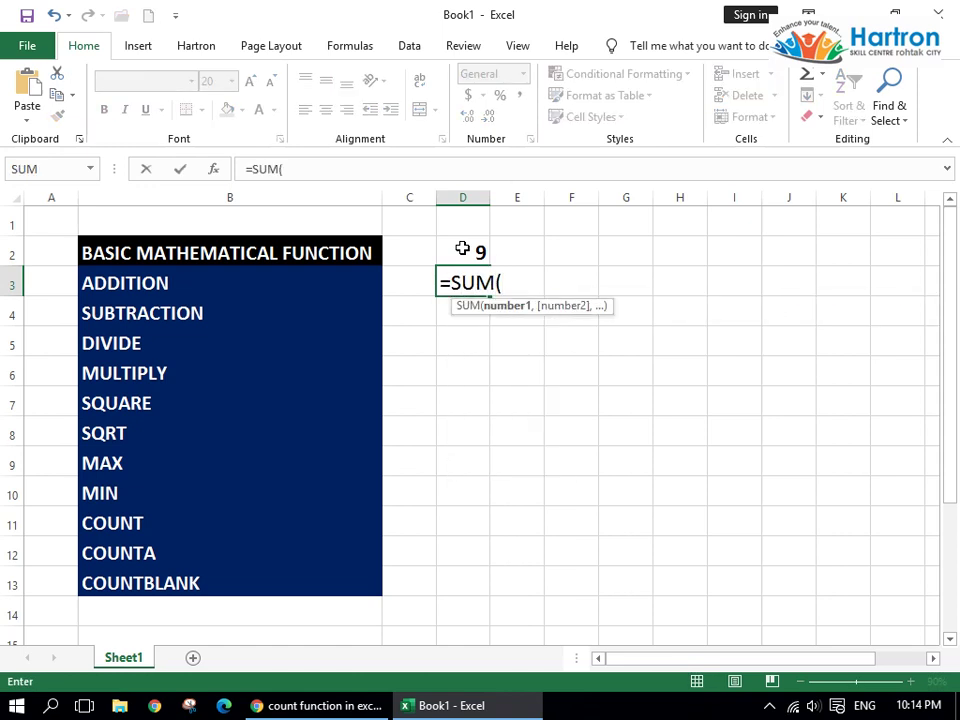
{"action": "type", "text": "2,4"}
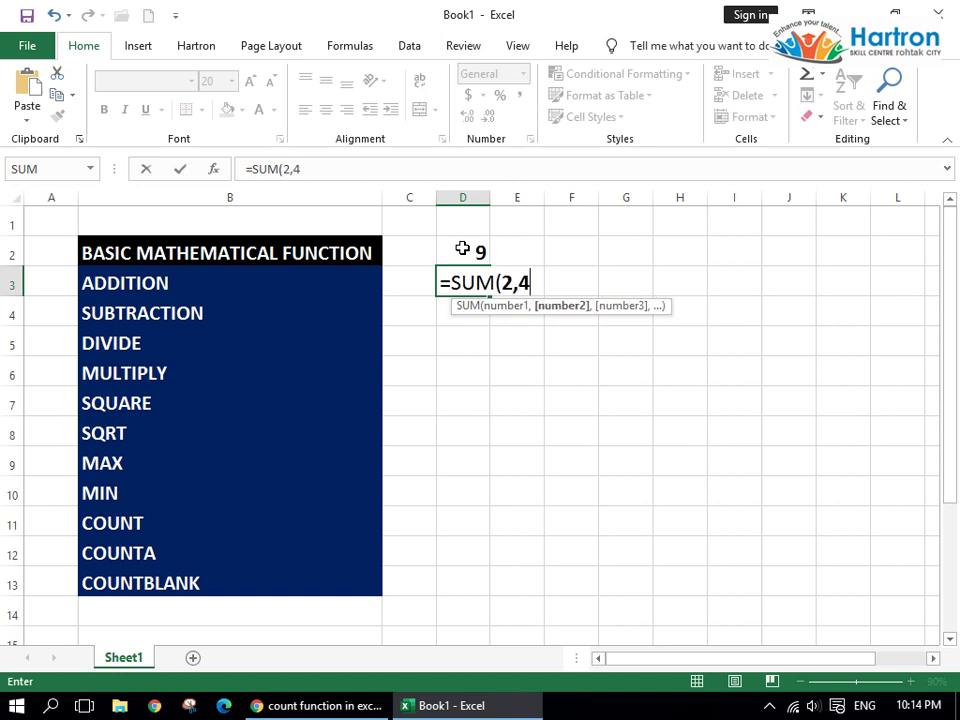
{"action": "type", "text": ",5"}
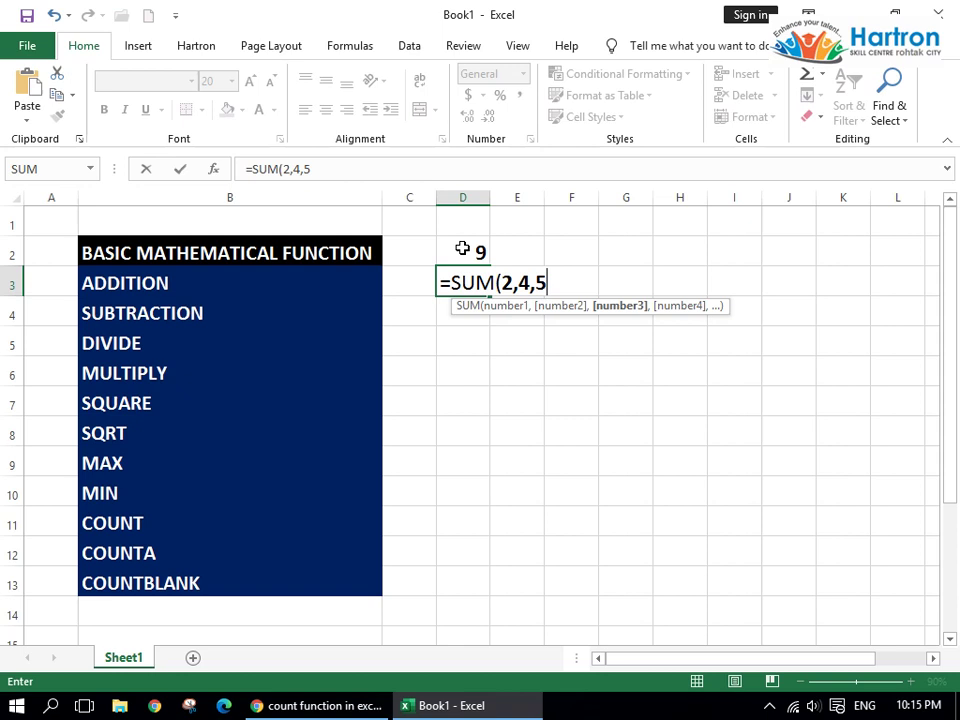
{"action": "type", "text": ")"}
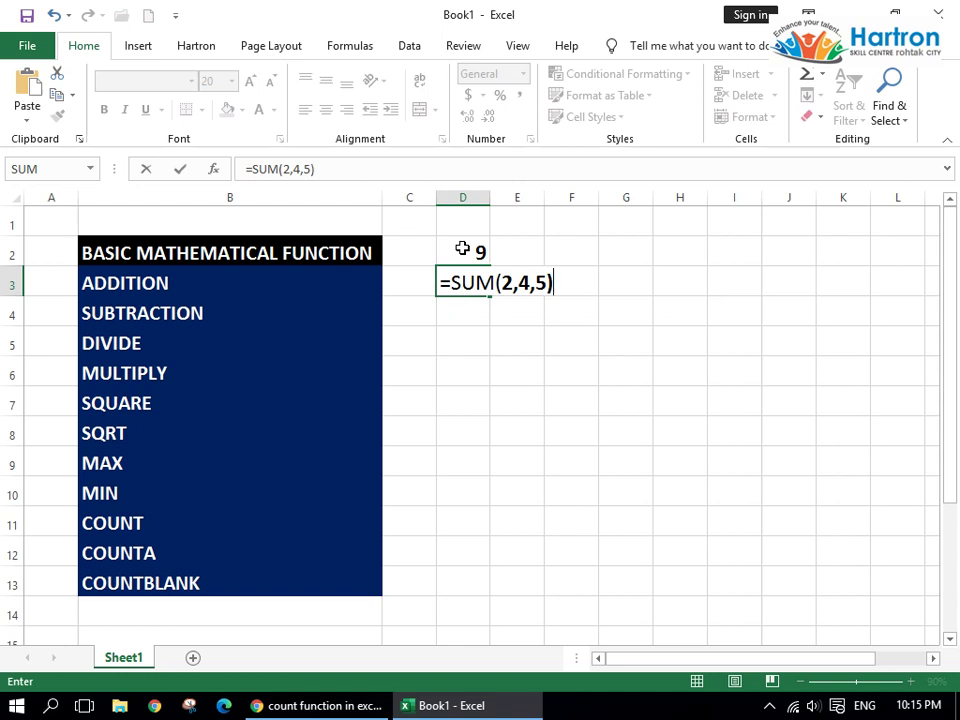
{"action": "key", "text": "Return"}
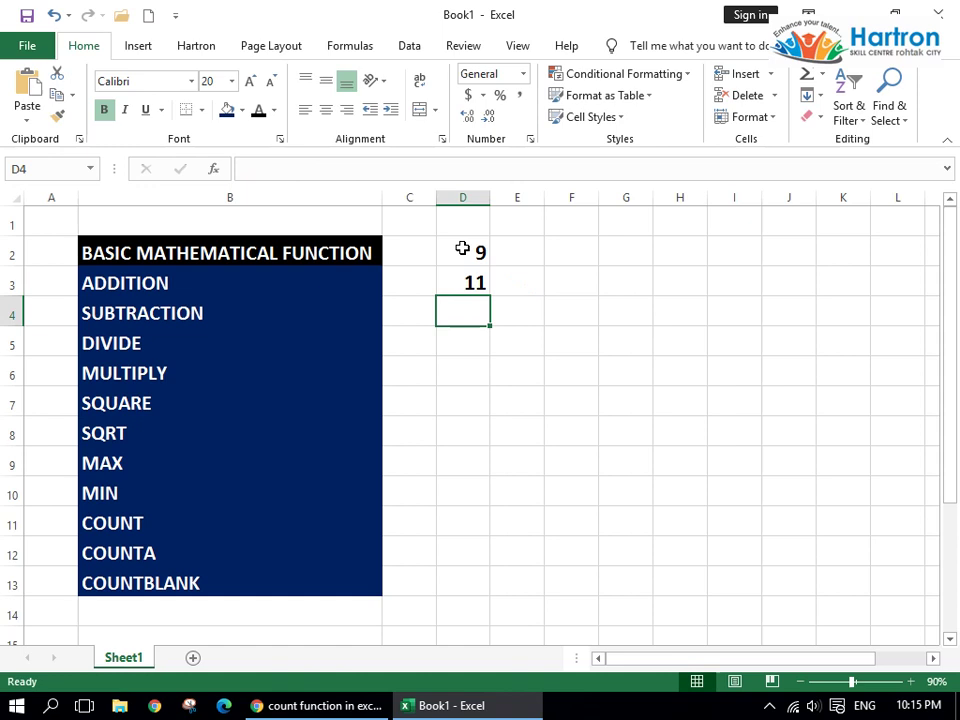
Step: Move to G2 and type the heading FORMULA AND FUNCTION
{"action": "key", "text": "Up"}
{"action": "key", "text": "Up"}
{"action": "key", "text": "Right"}
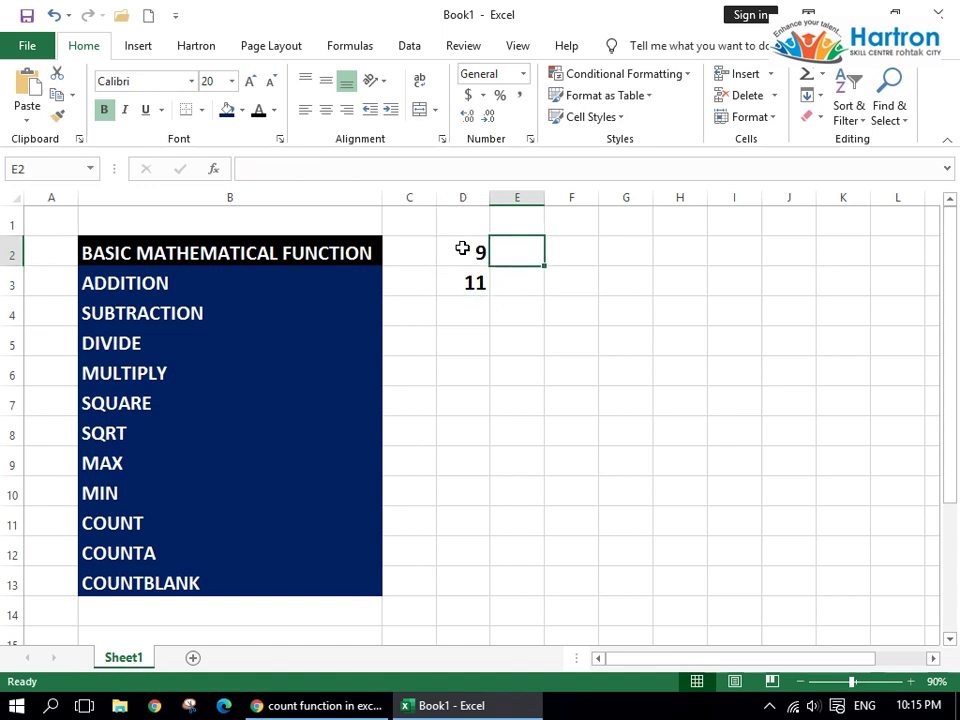
{"action": "key", "text": "Down"}
{"action": "key", "text": "Right"}
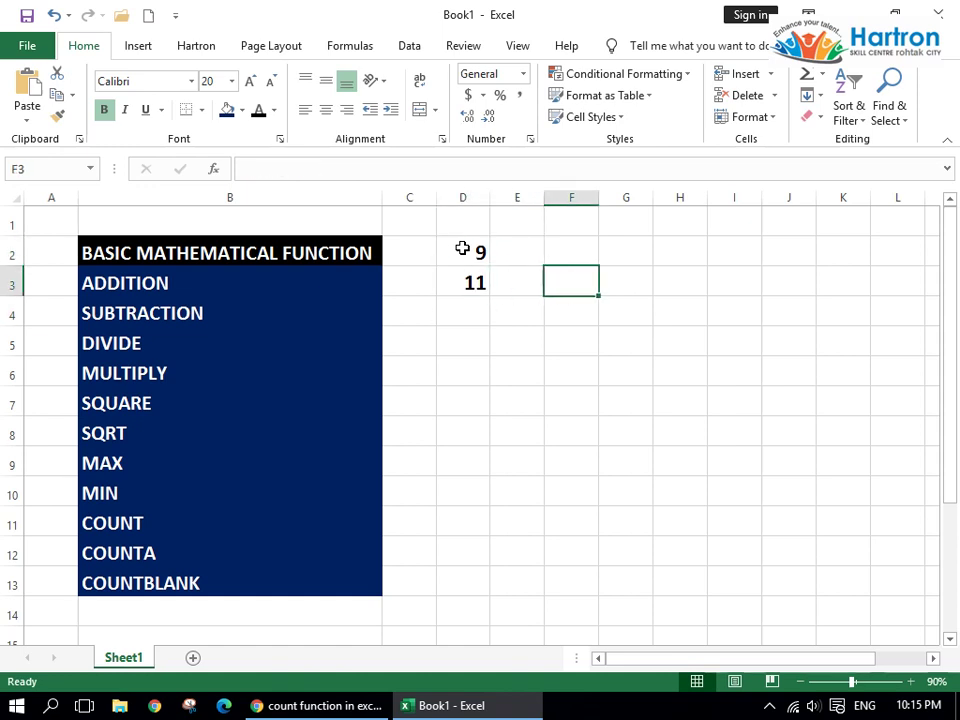
{"action": "key", "text": "Right"}
{"action": "key", "text": "Up"}
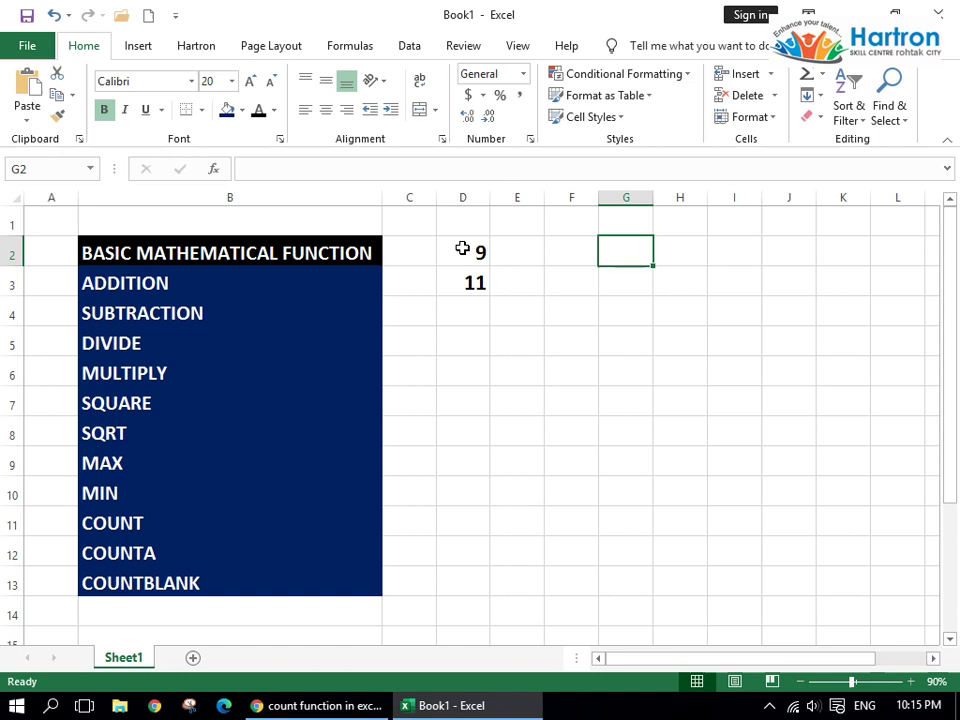
{"action": "type", "text": "FORMU"}
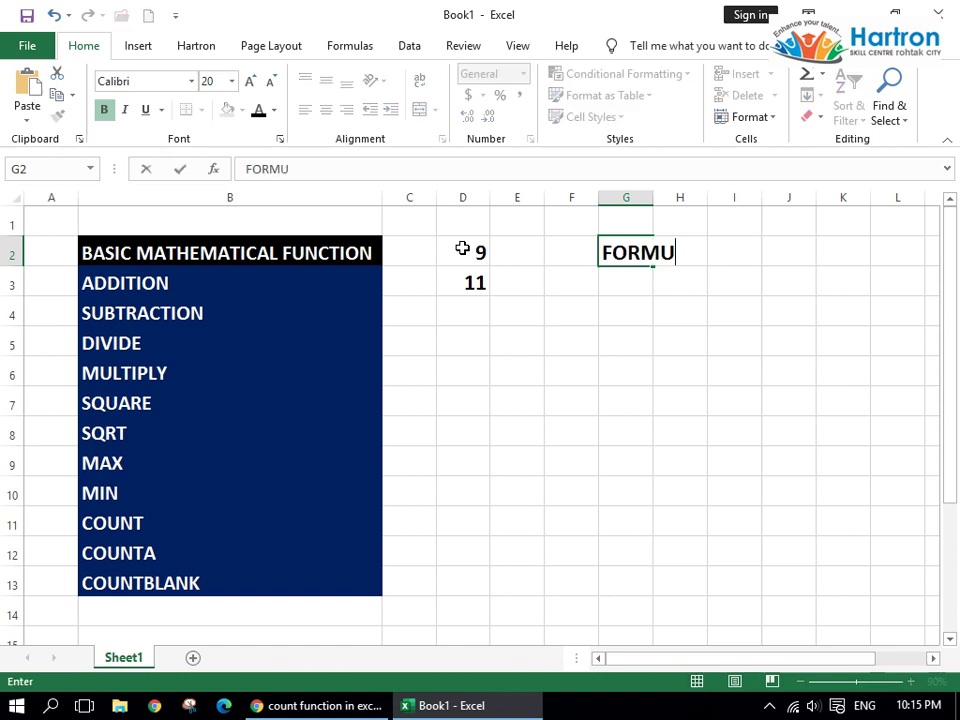
{"action": "type", "text": "LA"}
{"action": "type", "text": " AND FUNCTION"}
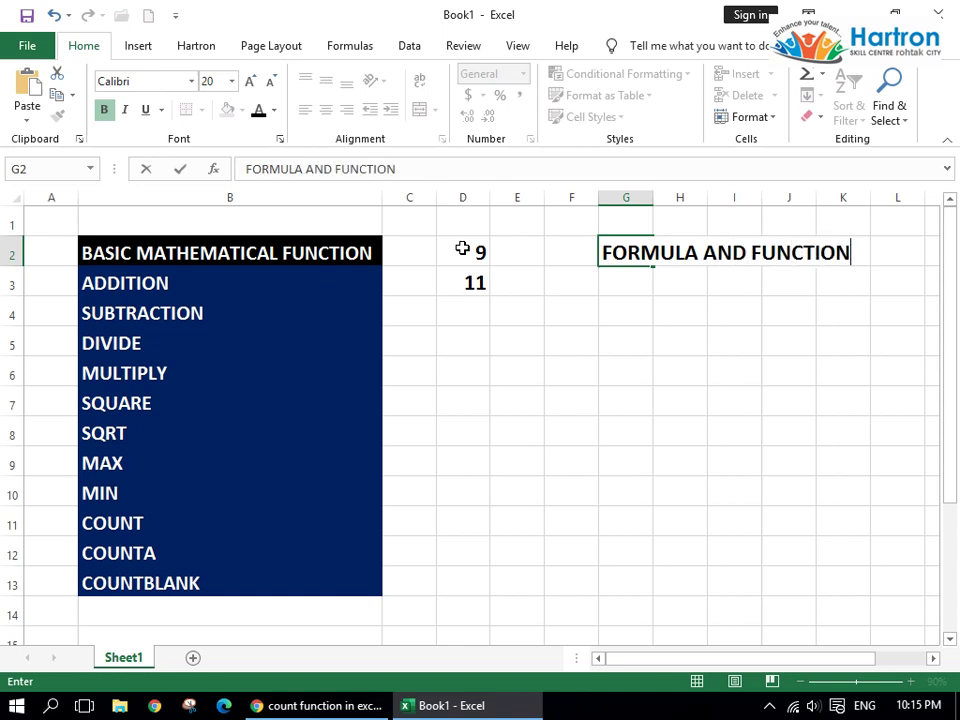
{"action": "key", "text": "Return"}
{"action": "left_click", "coordinate": [634, 313]}
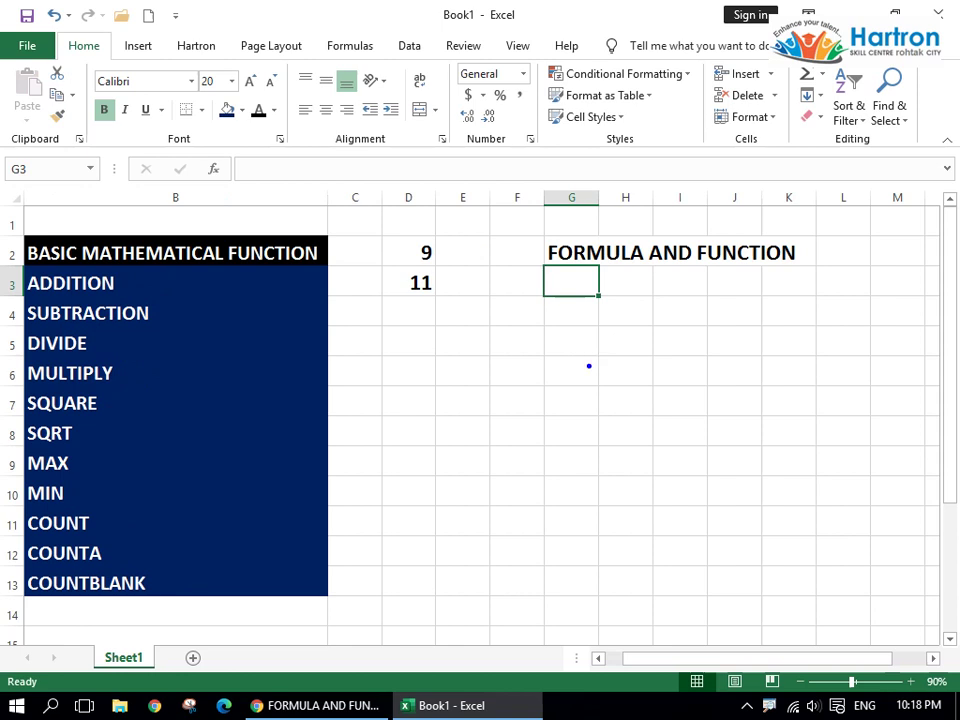
Step: Box the FORMULA heading and note 'The formula is an Expression that calculate the value in a cell.'
{"action": "mouse_move", "coordinate": [537, 224]}
{"action": "left_mouse_down"}
{"action": "mouse_move", "coordinate": [599, 277]}
{"action": "mouse_move", "coordinate": [647, 285]}
{"action": "mouse_move", "coordinate": [580, 390]}
{"action": "mouse_move", "coordinate": [593, 374]}
{"action": "left_mouse_up"}
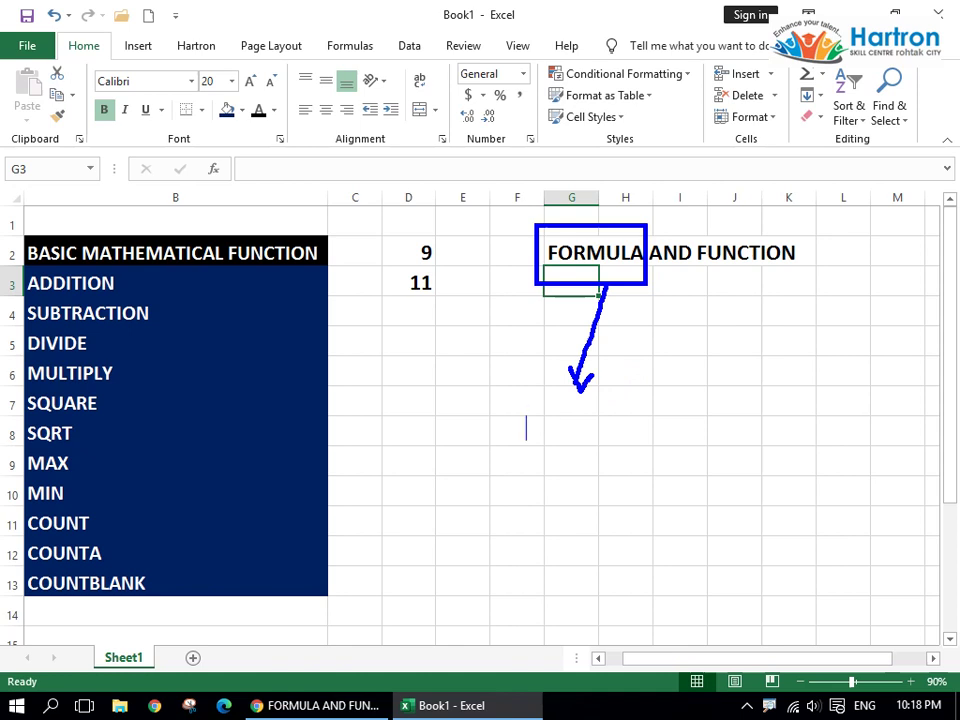
{"action": "type", "text": "THE"}
{"action": "key", "text": "BackSpace"}
{"action": "key", "text": "BackSpace"}
{"action": "type", "text": "he"}
{"action": "type", "text": " formula is an Expression"}
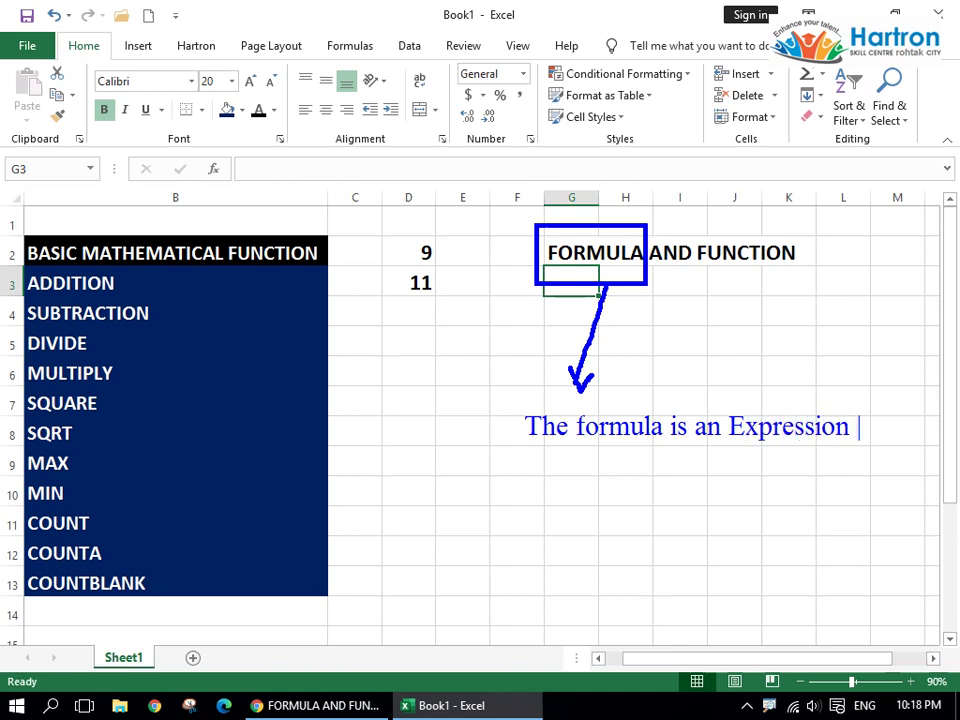
{"action": "type", "text": " that"}
{"action": "key", "text": "Return"}
{"action": "type", "text": "calclulat"}
{"action": "key", "text": "BackSpace"}
{"action": "key", "text": "BackSpace"}
{"action": "key", "text": "BackSpace"}
{"action": "key", "text": "BackSpace"}
{"action": "key", "text": "BackSpace"}
{"action": "type", "text": "ulate the value in a "}
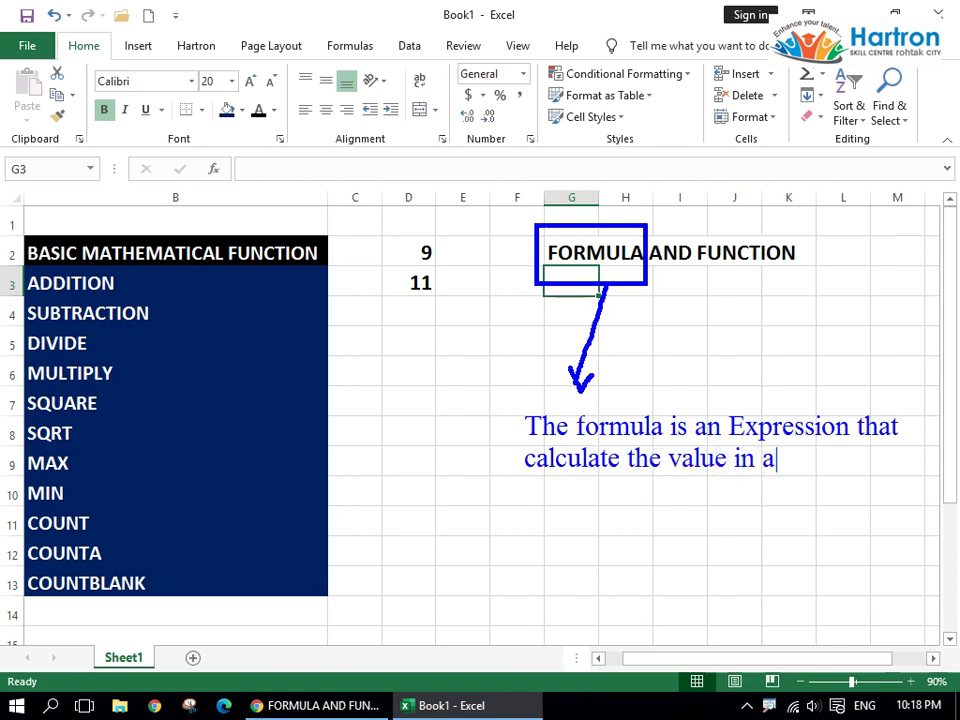
{"action": "type", "text": "cell."}
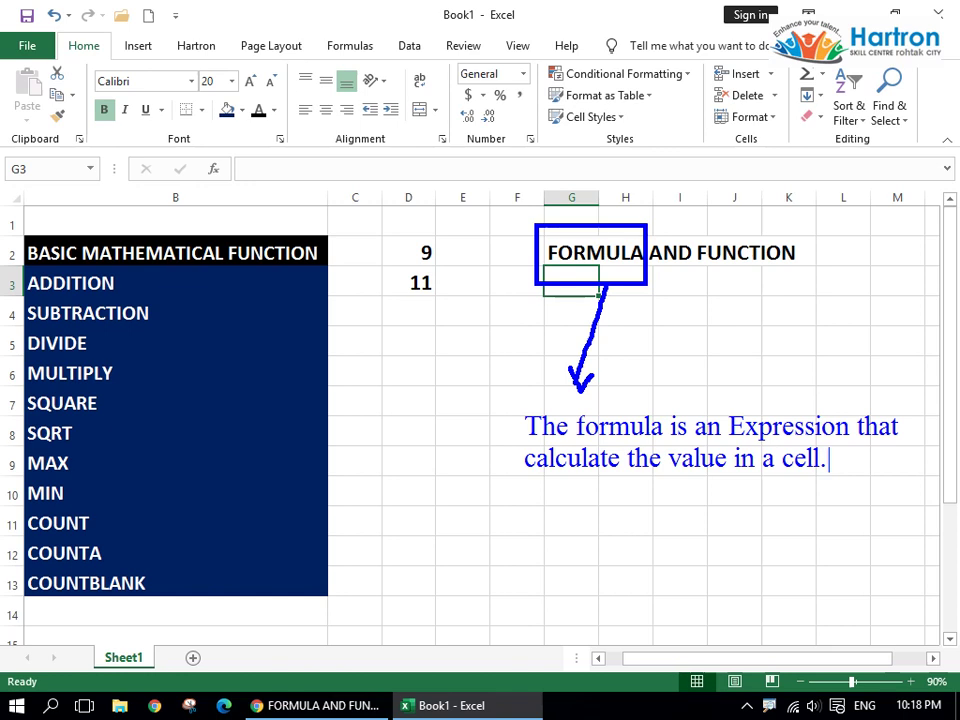
Step: Add the example =4+9-3*4 on a new line below the note
{"action": "key", "text": "Return"}
{"action": "type", "text": "="}
{"action": "type", "text": "4+9-3*4"}
{"action": "key", "text": "Return"}
Step: Box the word FUNCTION, draw a line down from it, and begin a 'Functions' note
{"action": "left_click_drag", "start_coordinate": [691, 223], "coordinate": [806, 283]}
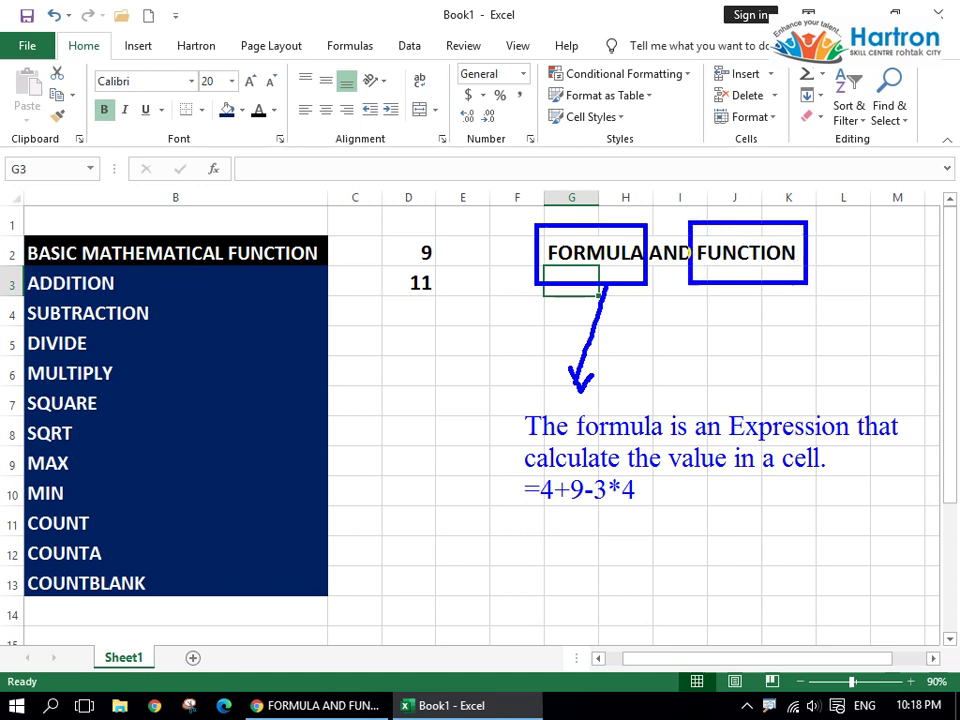
{"action": "mouse_move", "coordinate": [755, 280]}
{"action": "left_mouse_down"}
{"action": "mouse_move", "coordinate": [670, 565]}
{"action": "mouse_move", "coordinate": [690, 562]}
{"action": "left_mouse_up"}
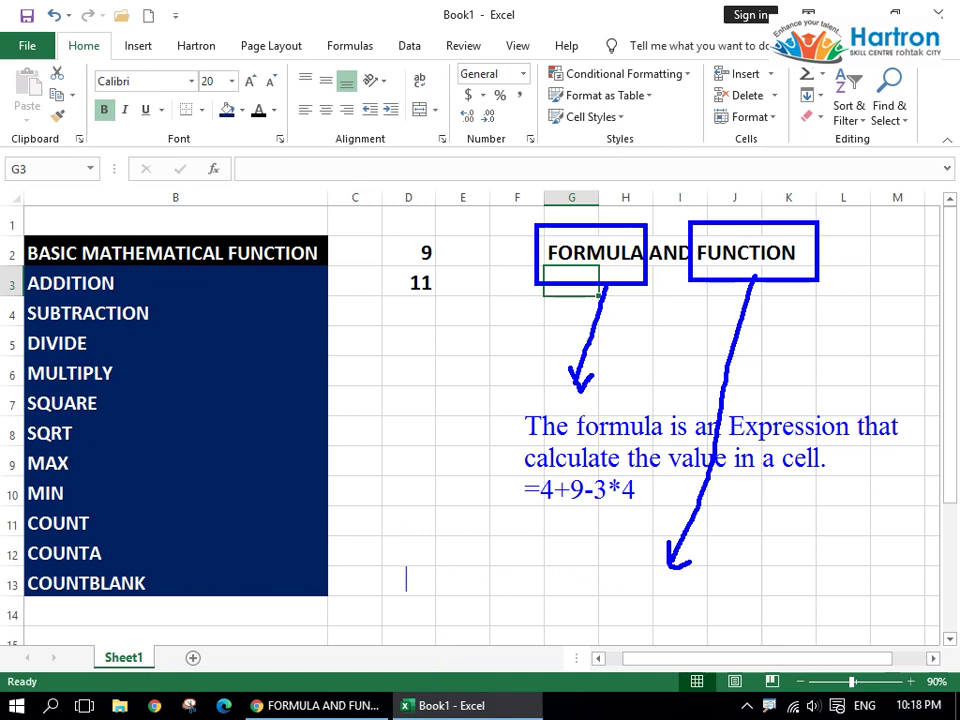
{"action": "type", "text": "T"}
{"action": "key", "text": "BackSpace"}
{"action": "type", "text": "Function"}
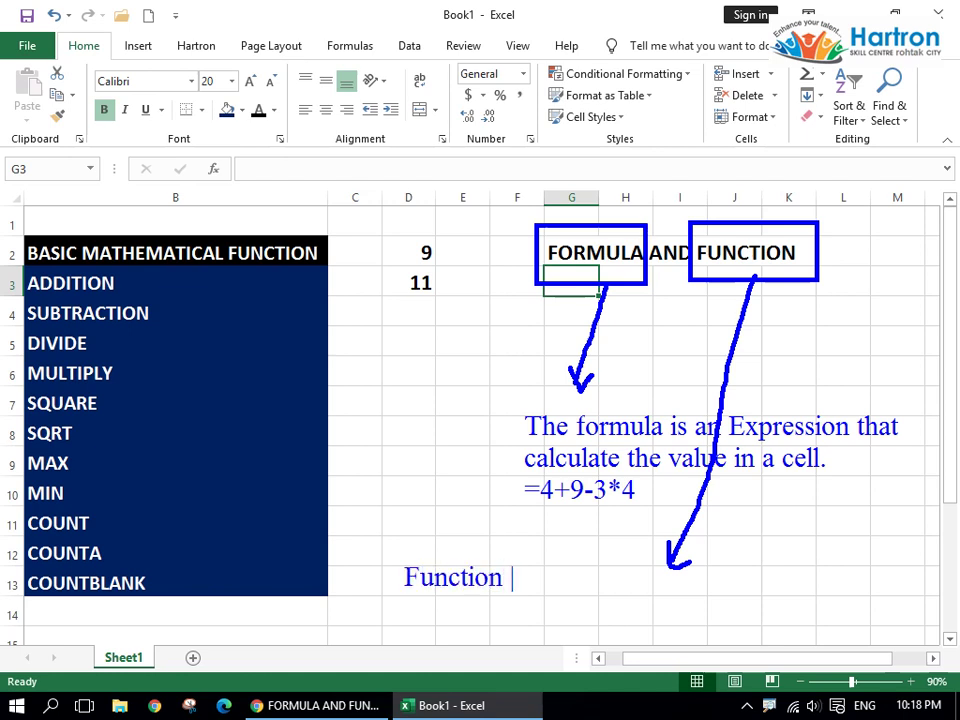
{"action": "key", "text": "Escape"}
{"action": "type", "text": "st in excel."}
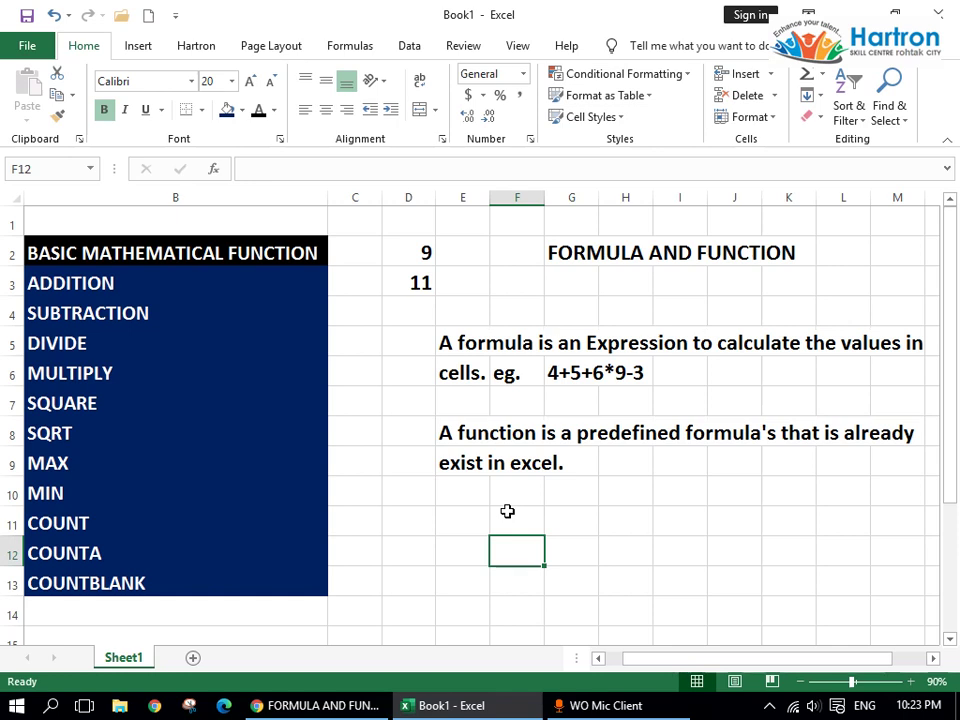
Step: Start and then abandon a =sum entry in H10
{"action": "left_click", "coordinate": [621, 491]}
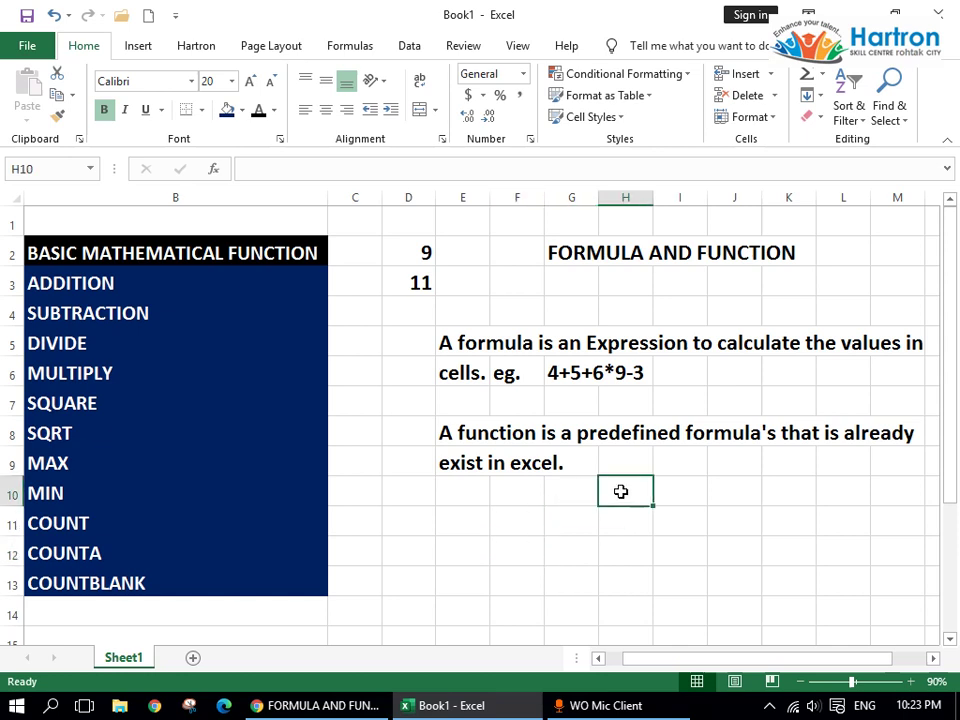
{"action": "type", "text": "="}
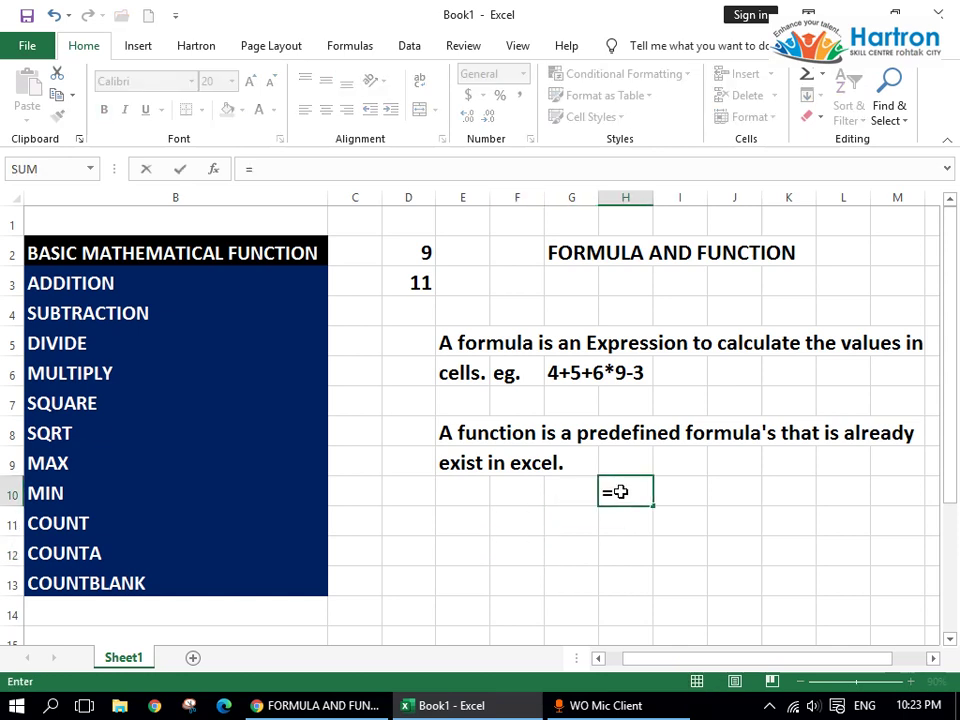
{"action": "type", "text": "sum"}
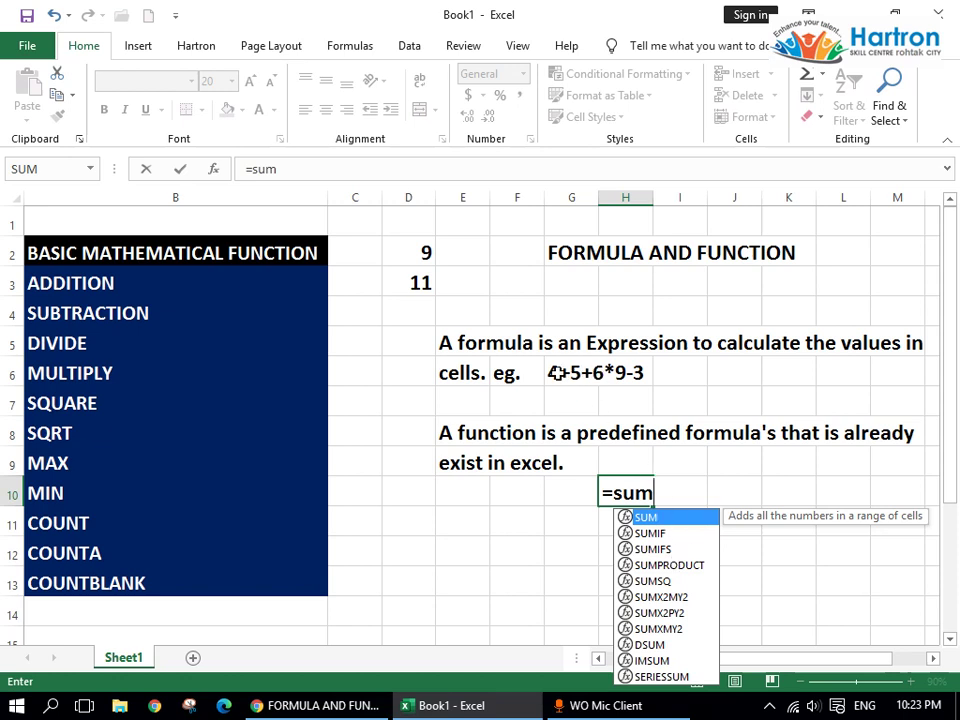
{"action": "key", "text": "BackSpace"}
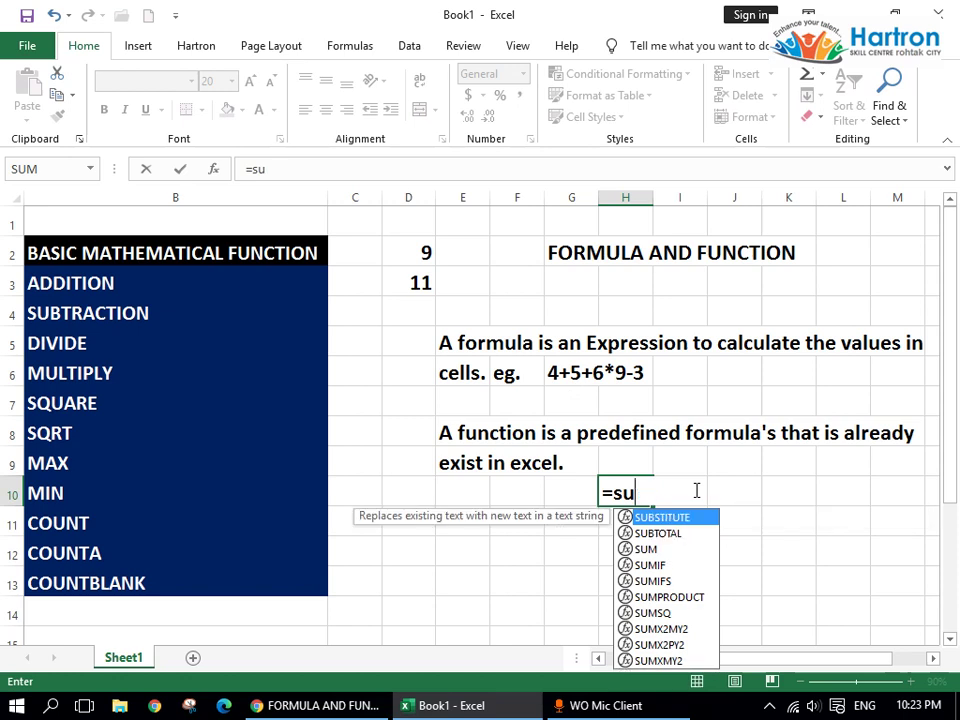
{"action": "key", "text": "BackSpace"}
{"action": "key", "text": "BackSpace"}
{"action": "key", "text": "BackSpace"}
{"action": "left_click", "coordinate": [606, 378]}
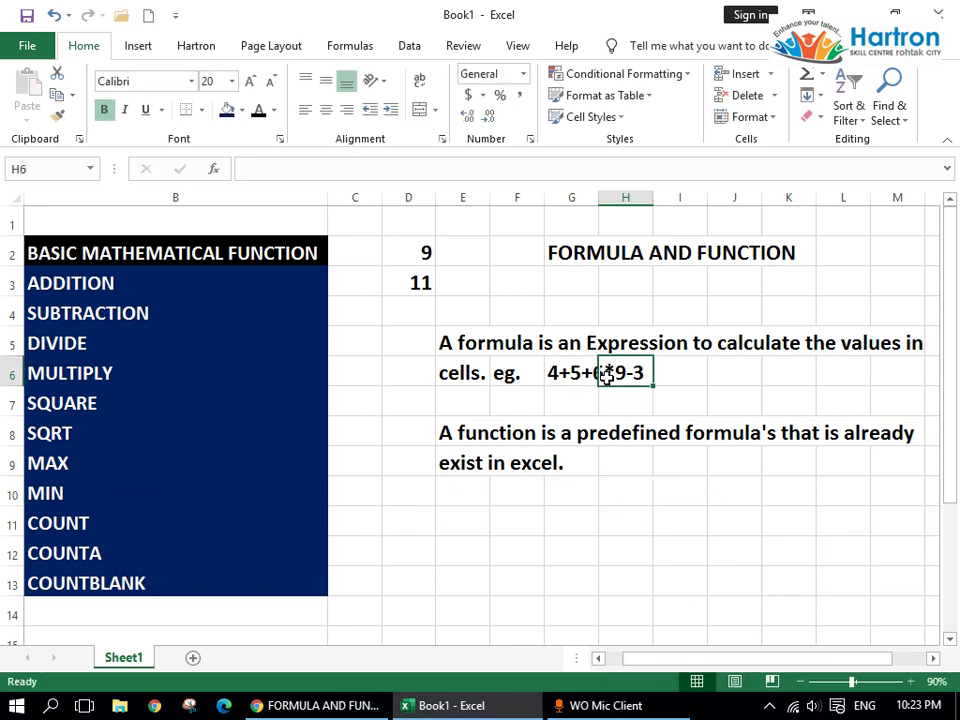
Step: Enter =D2+D3 in J6 so it shows 20
{"action": "left_click", "coordinate": [583, 378]}
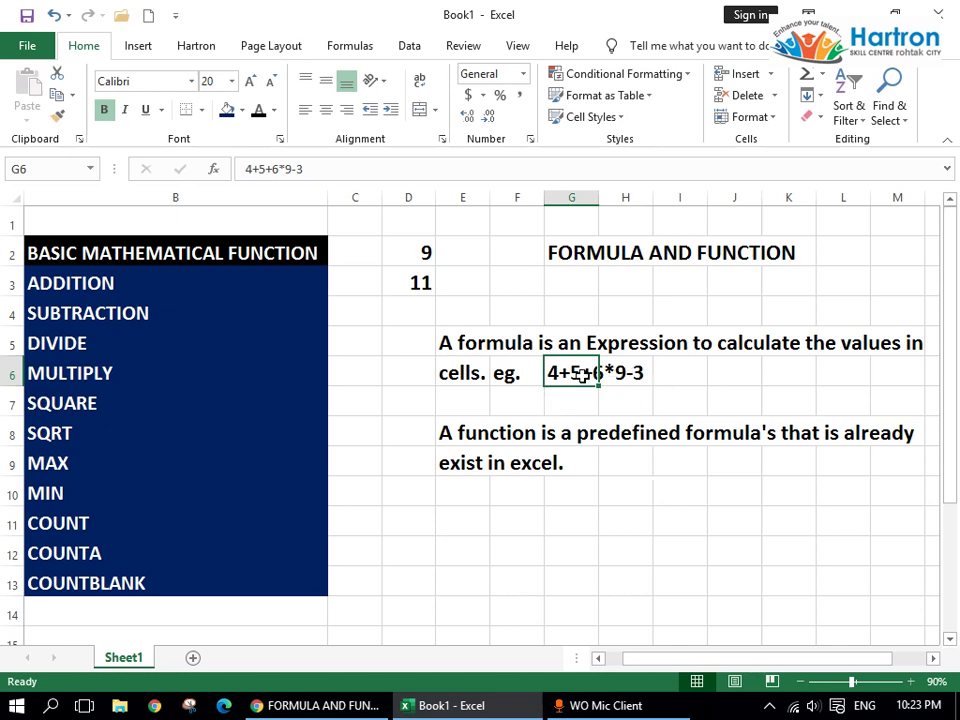
{"action": "left_click", "coordinate": [725, 381]}
{"action": "type", "text": "="}
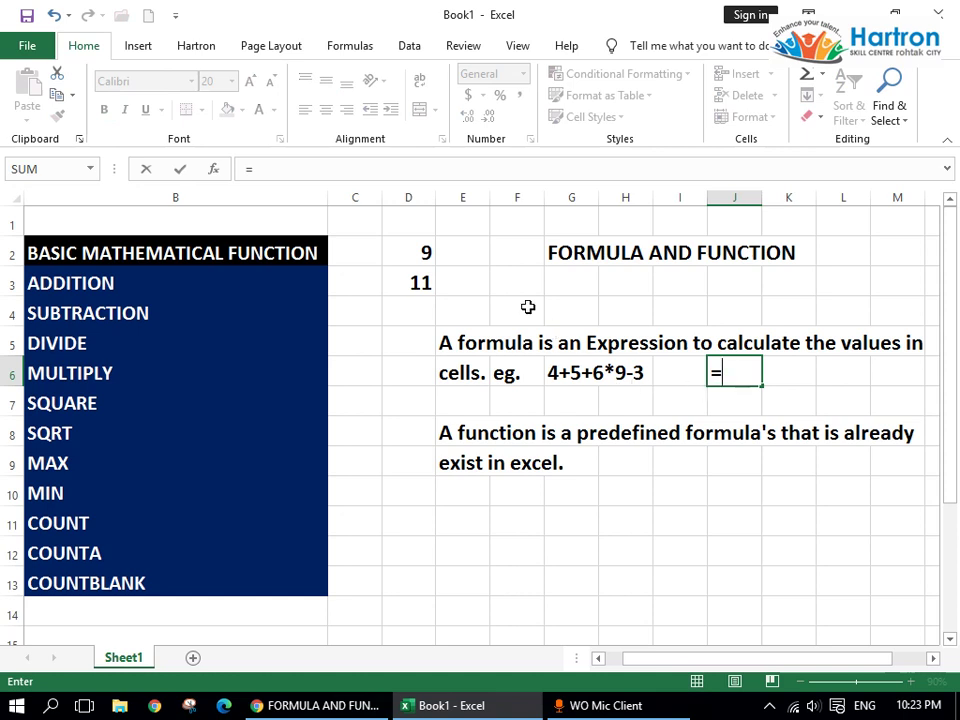
{"action": "left_click", "coordinate": [425, 255]}
{"action": "type", "text": "+"}
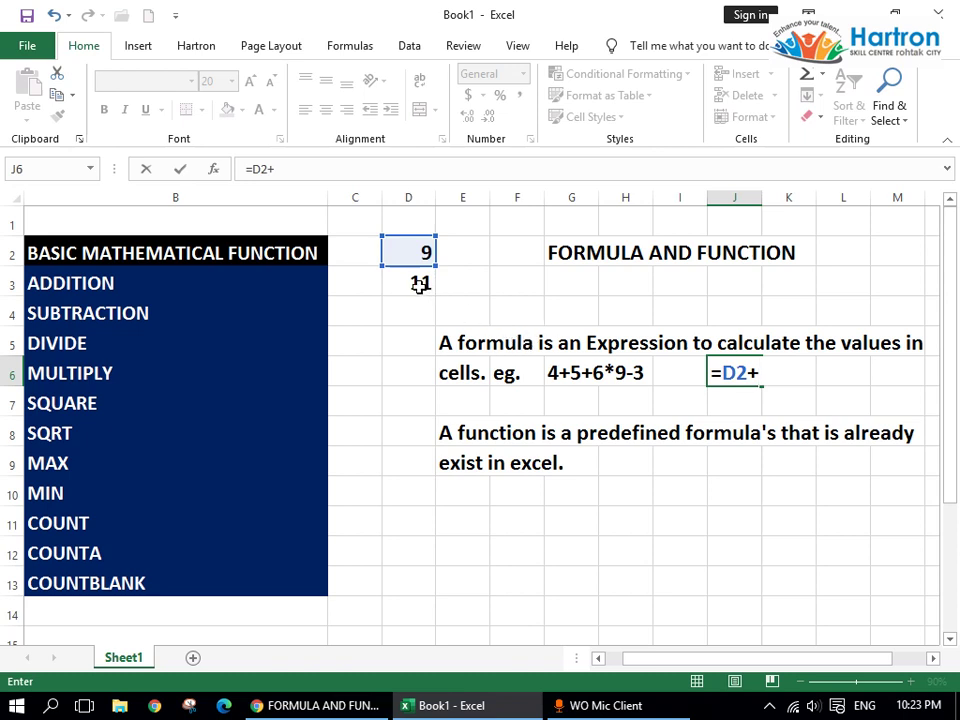
{"action": "left_click", "coordinate": [420, 283]}
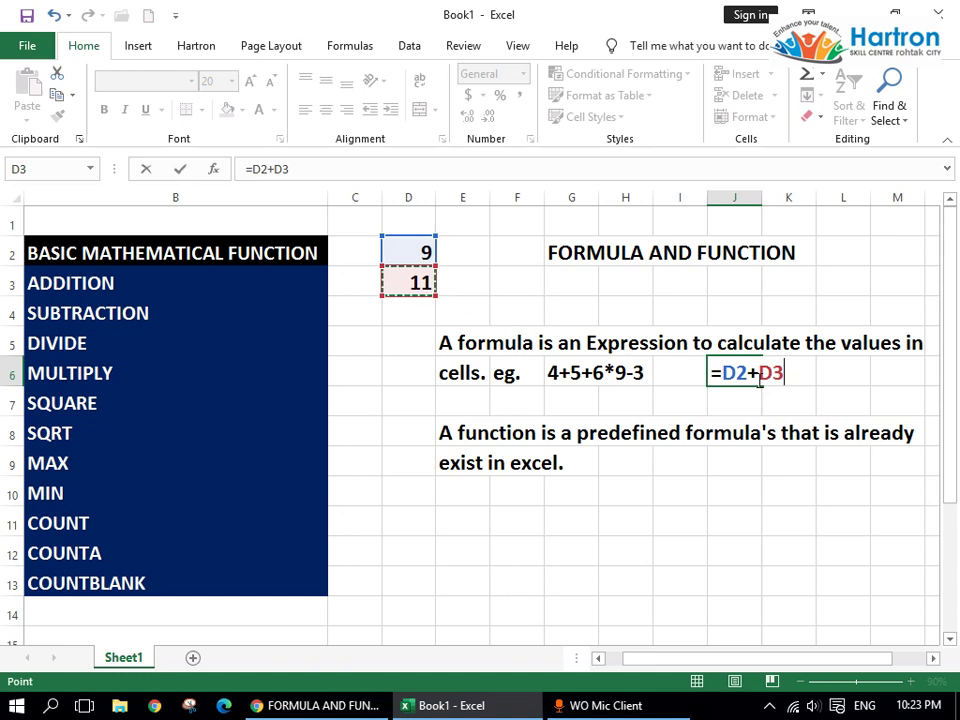
{"action": "key", "text": "Return"}
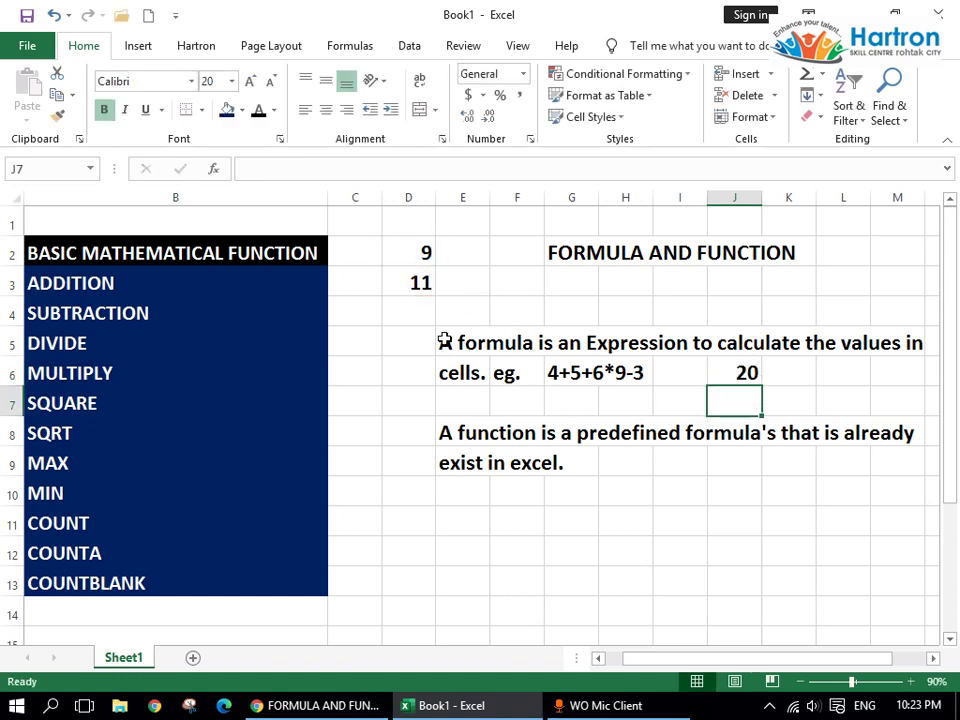
Step: Clear all content from D2 through M10
{"action": "left_click_drag", "start_coordinate": [441, 338], "coordinate": [917, 480]}
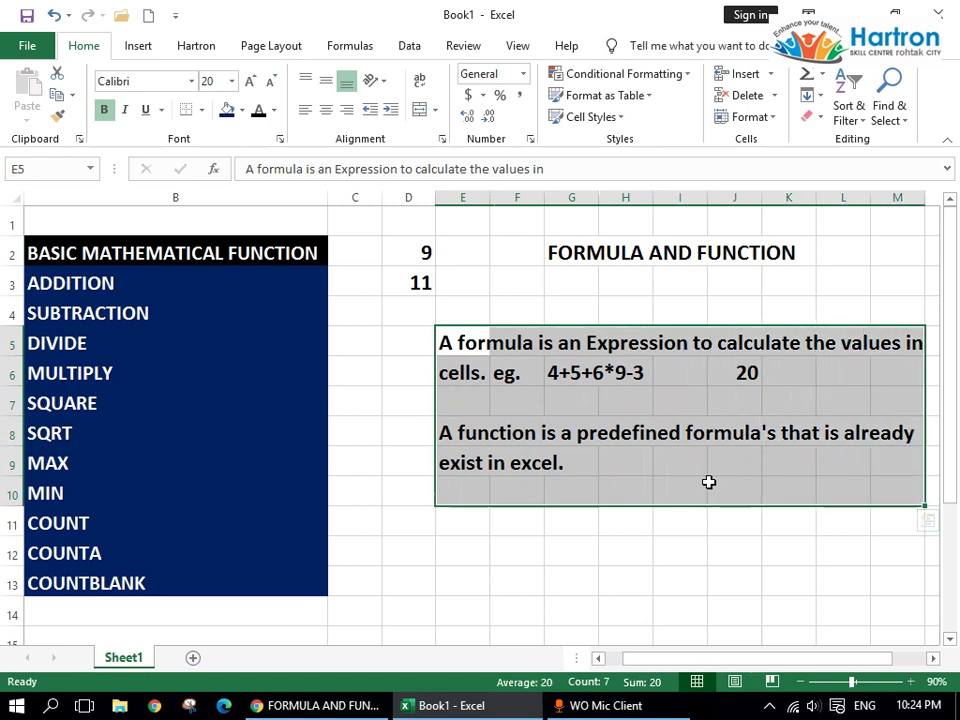
{"action": "left_click", "coordinate": [569, 512]}
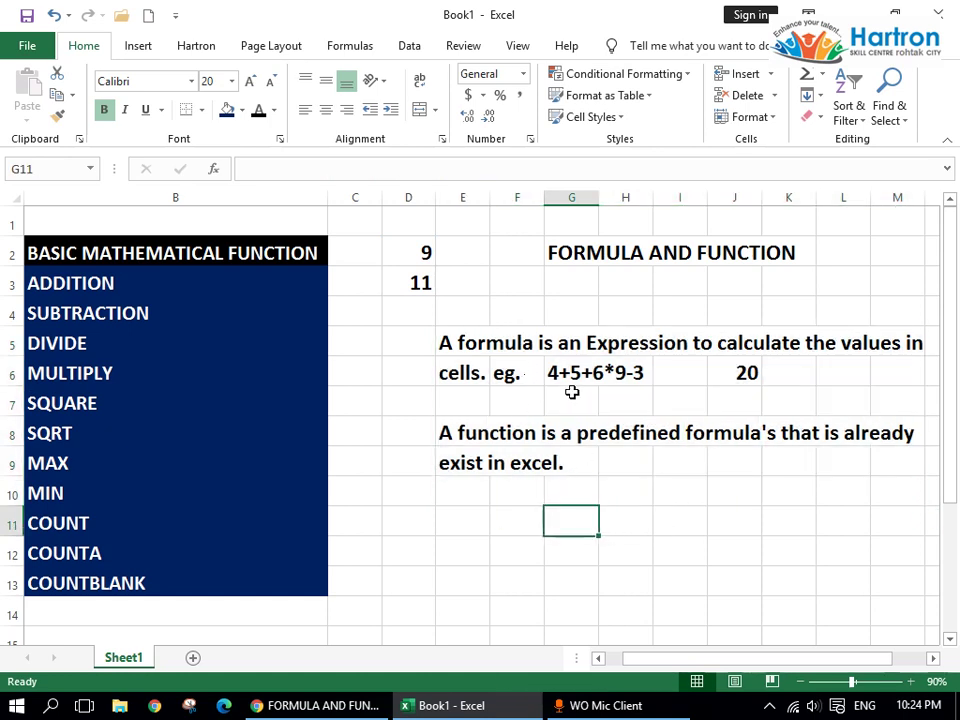
{"action": "left_click", "coordinate": [621, 468]}
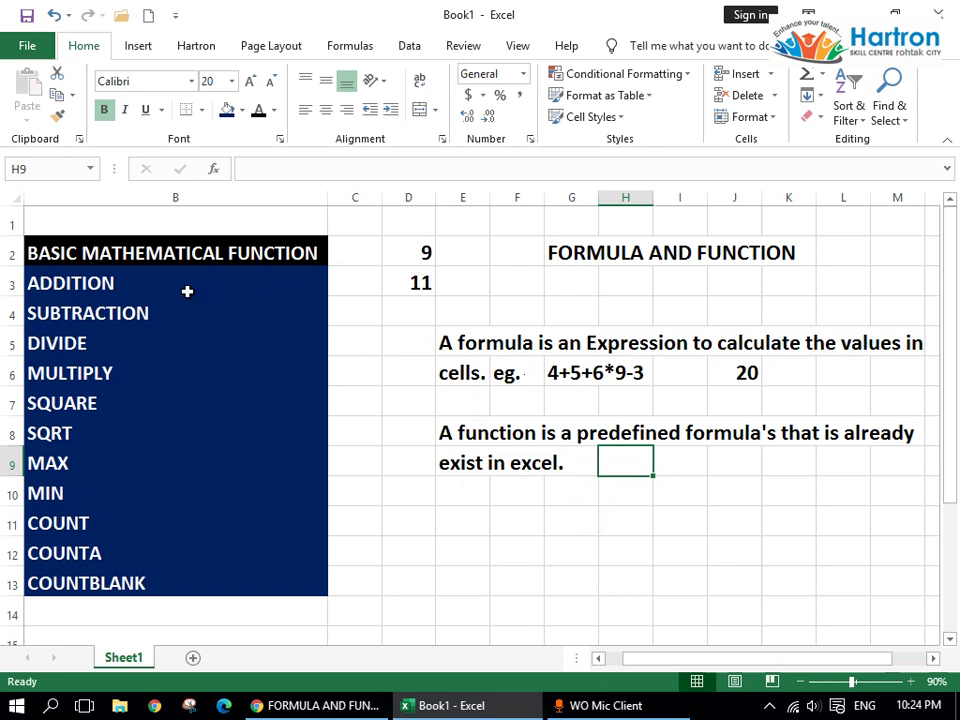
{"action": "left_click_drag", "start_coordinate": [420, 250], "coordinate": [905, 494]}
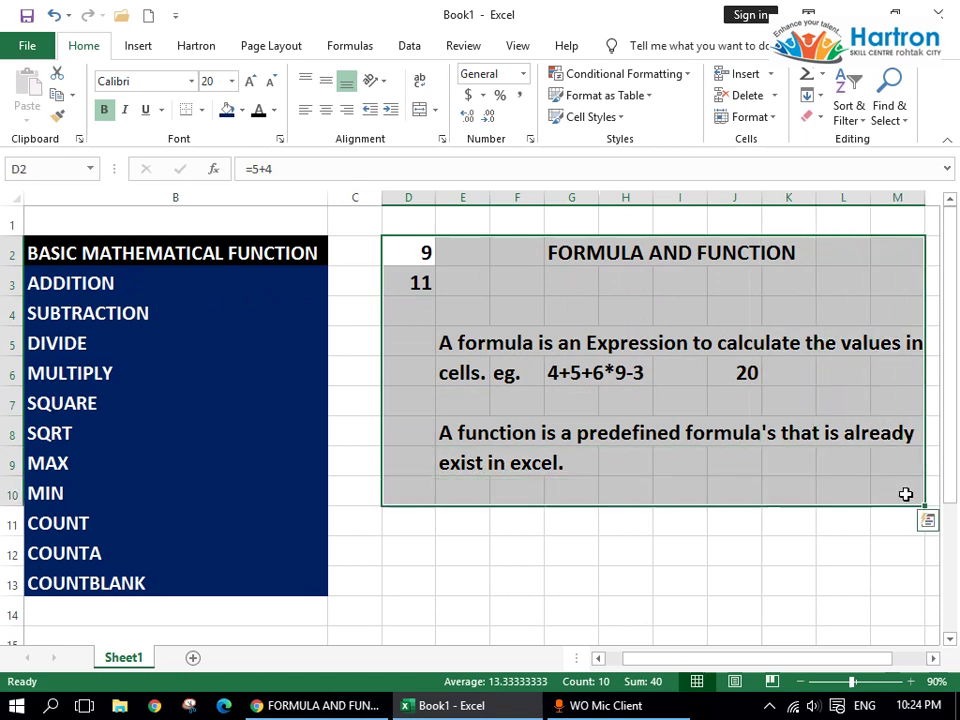
{"action": "key", "text": "Delete"}
Step: Enter =6+5 in D2 so it shows 11
{"action": "key", "text": "Up"}
{"action": "key", "text": "Left"}
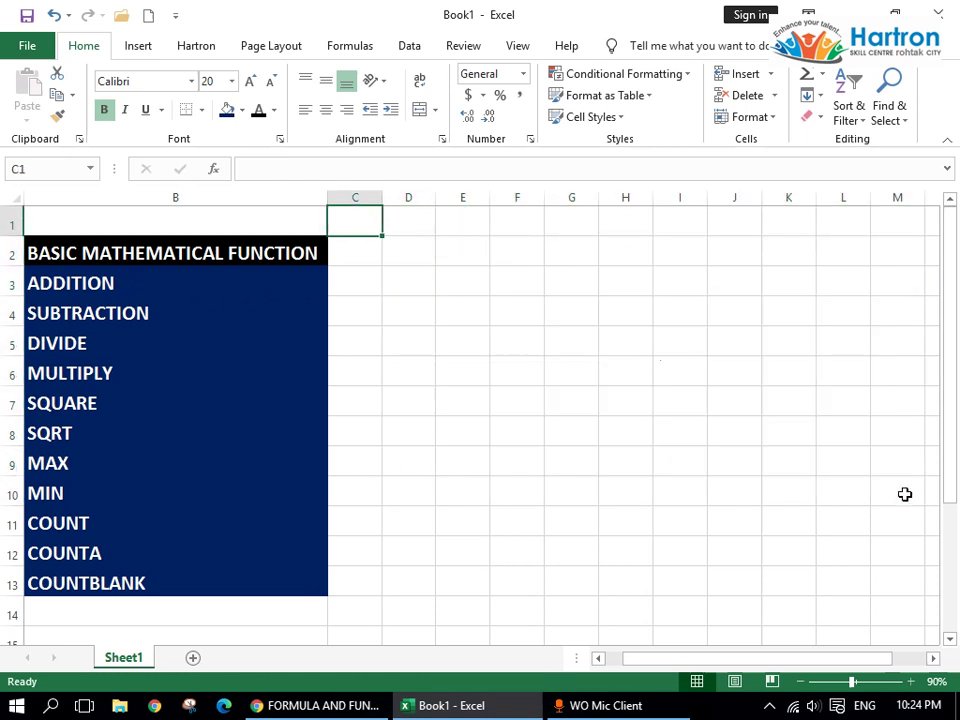
{"action": "key", "text": "Right"}
{"action": "key", "text": "Down"}
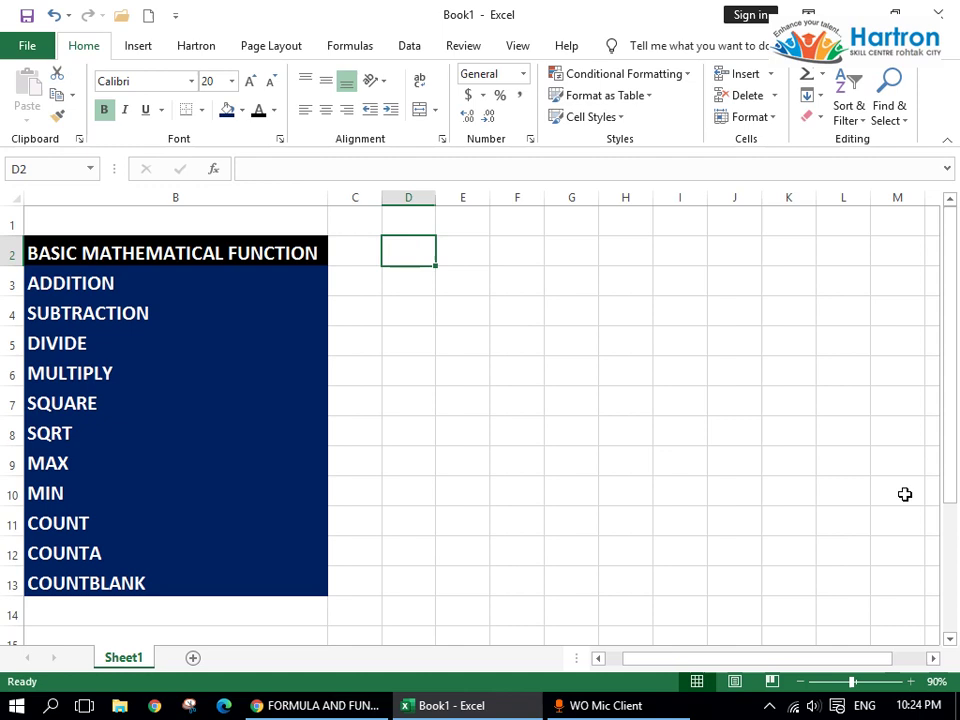
{"action": "type", "text": "="}
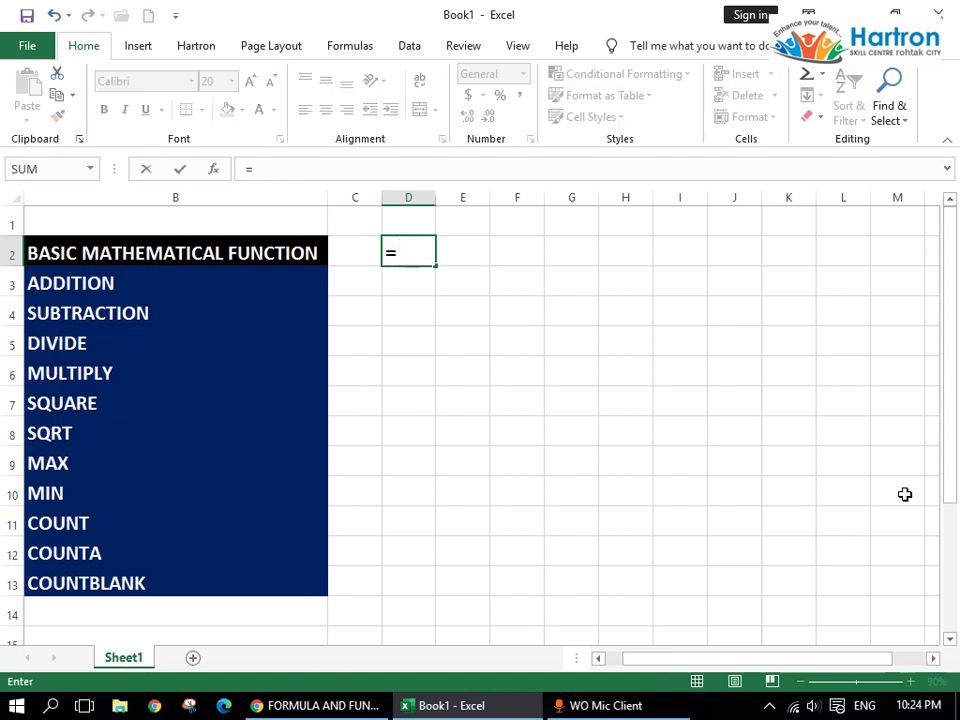
{"action": "type", "text": "6+5"}
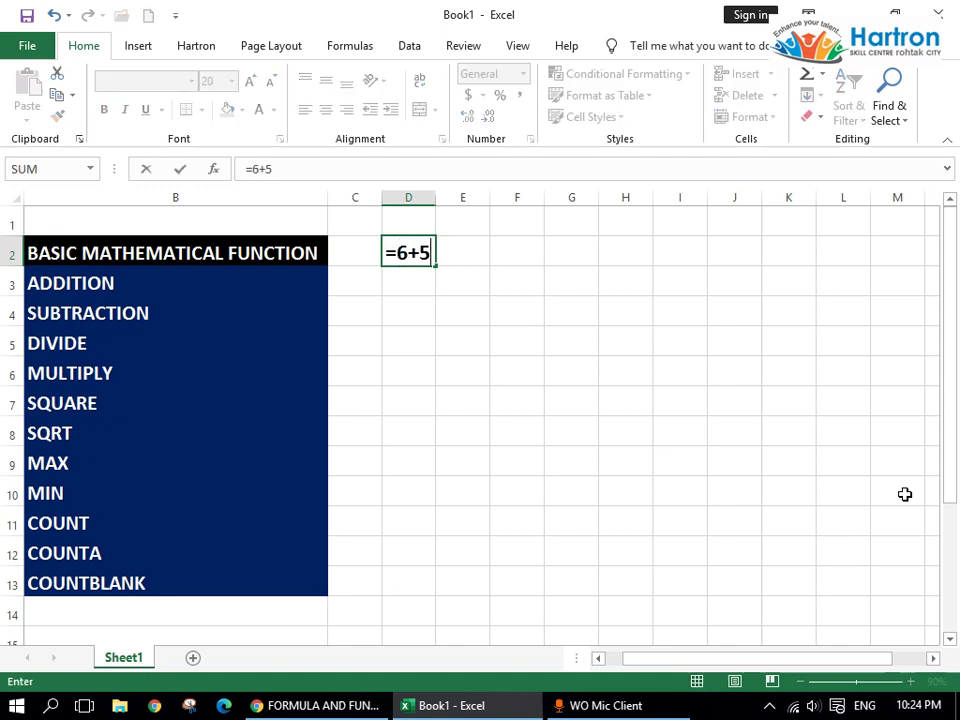
{"action": "key", "text": "Return"}
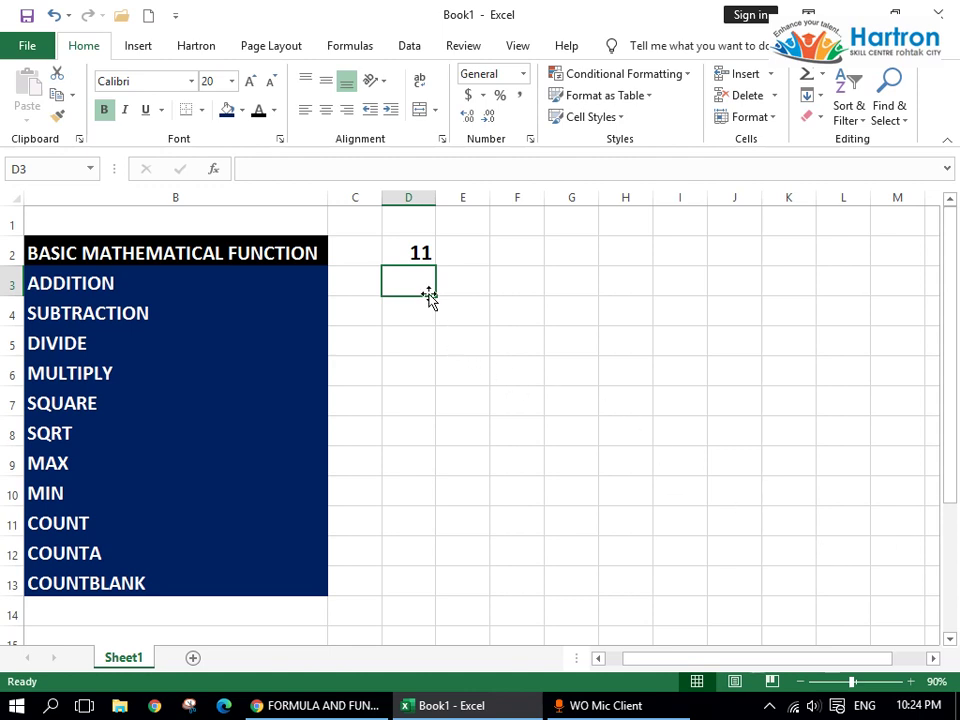
{"action": "left_click", "coordinate": [413, 310]}
{"action": "left_click", "coordinate": [420, 287]}
Step: Enter the sample values 5, 6 and 7 in F2:F4
{"action": "left_click", "coordinate": [516, 253]}
{"action": "type", "text": "5"}
{"action": "key", "text": "Return"}
{"action": "type", "text": "6"}
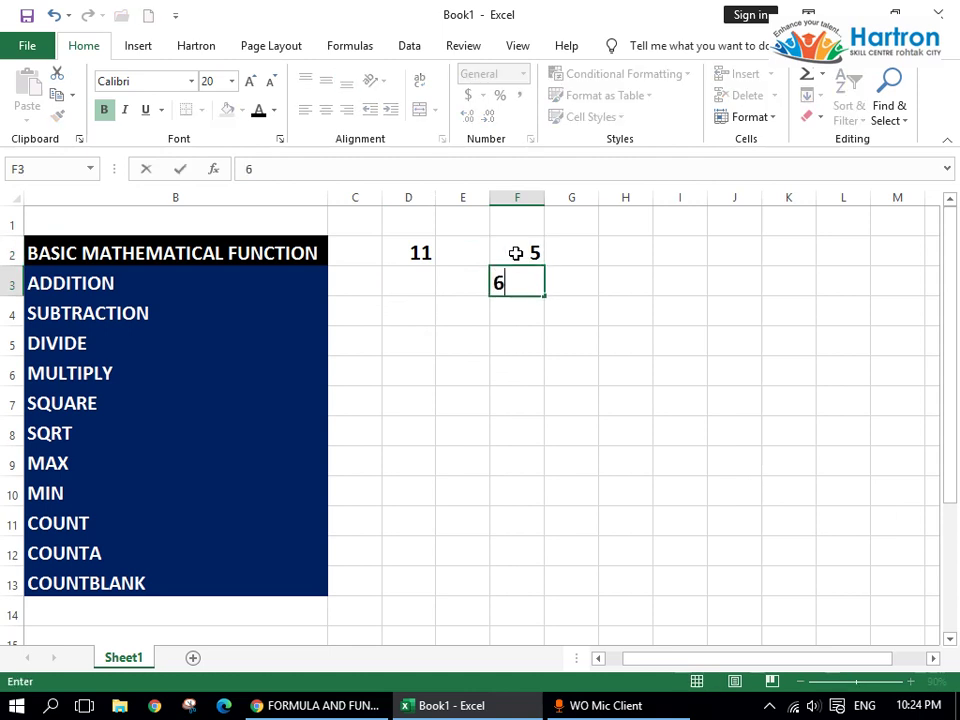
{"action": "key", "text": "Return"}
{"action": "type", "text": "7"}
{"action": "key", "text": "Return"}
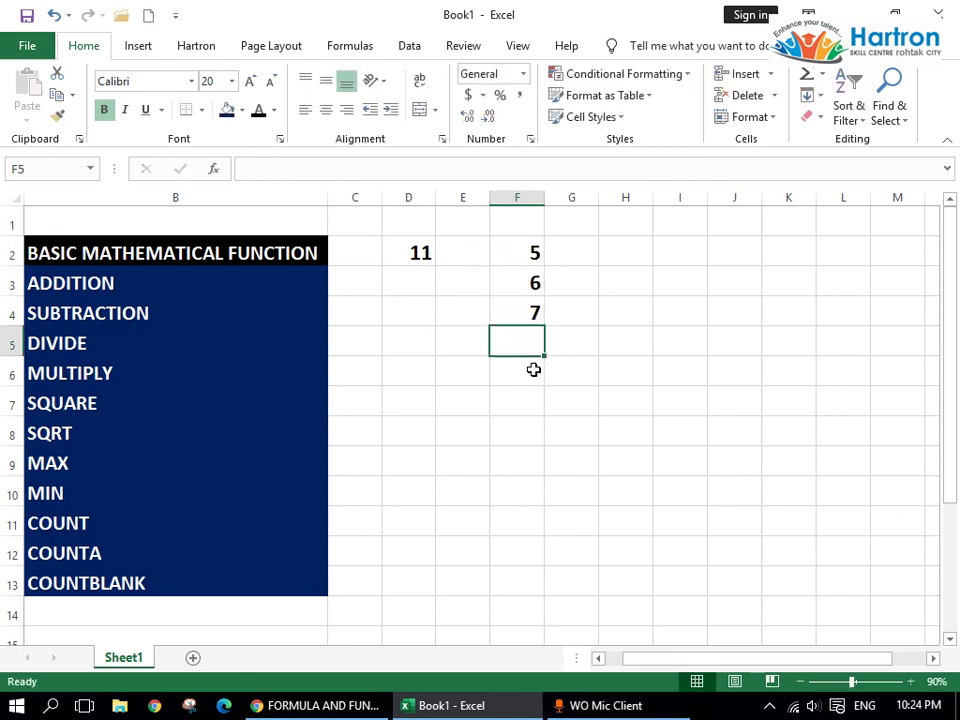
{"action": "left_click_drag", "start_coordinate": [533, 250], "coordinate": [534, 313]}
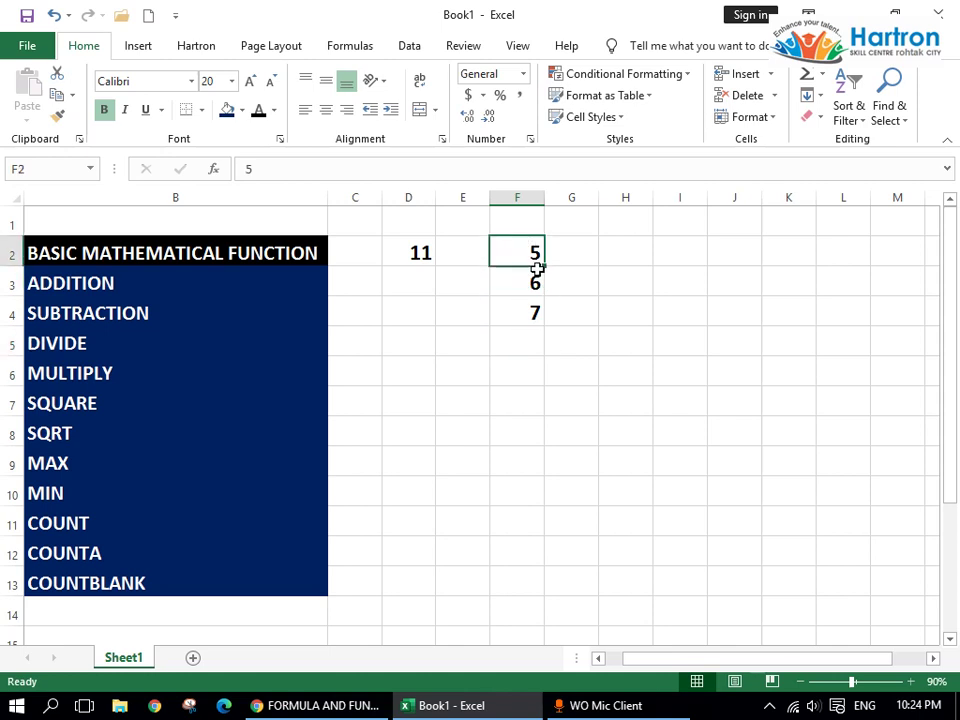
Step: Enter =F2+F3+F4 in F5 to total 18
{"action": "left_click", "coordinate": [530, 342]}
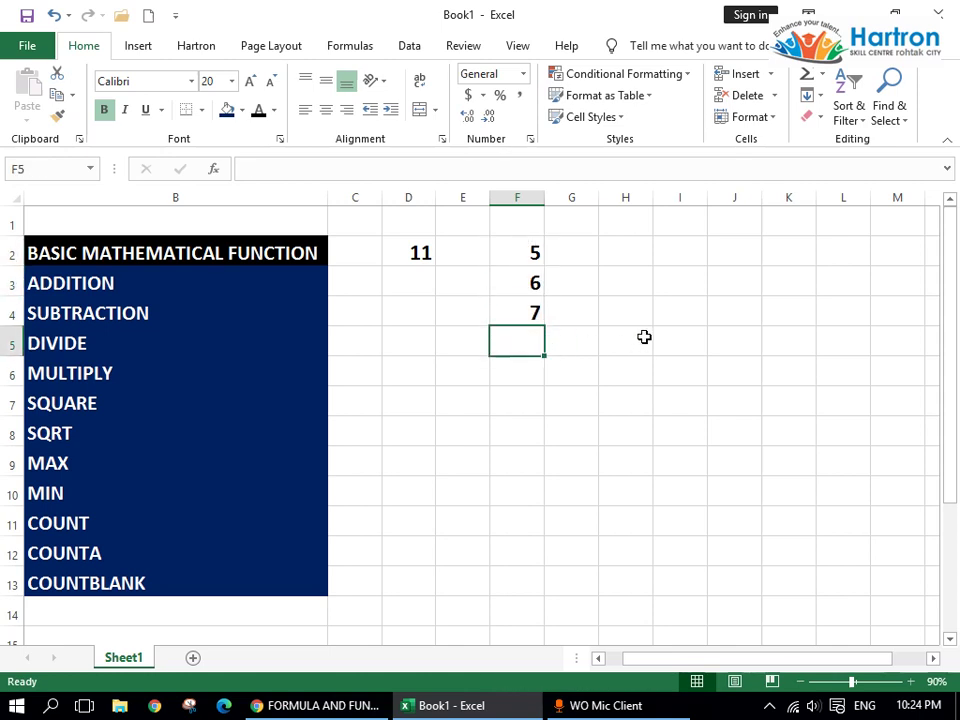
{"action": "type", "text": "="}
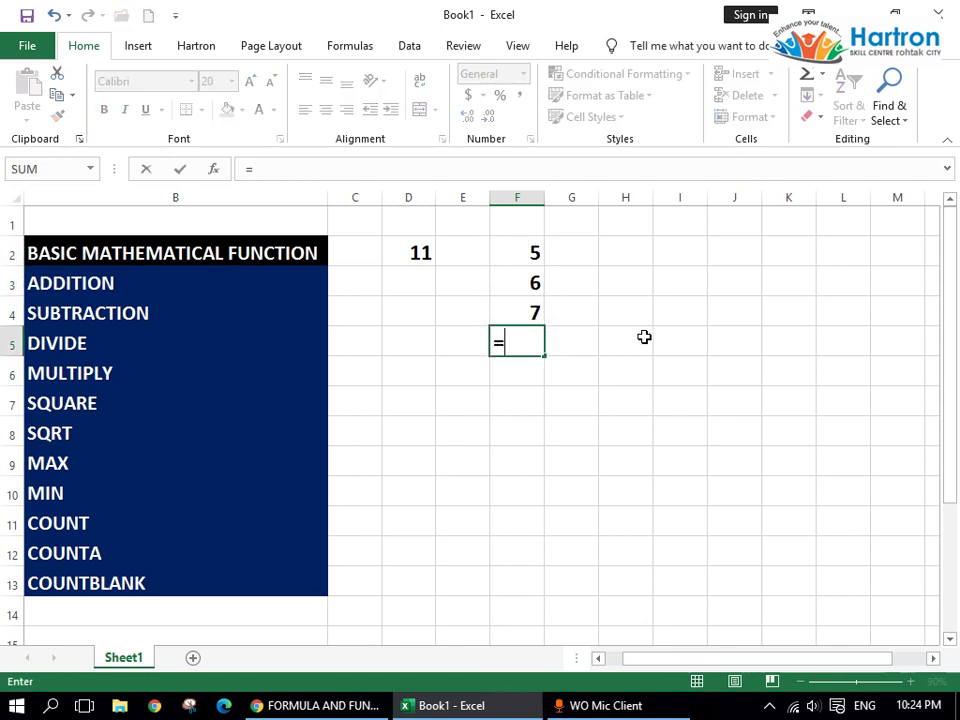
{"action": "left_click", "coordinate": [529, 254]}
{"action": "type", "text": "+"}
{"action": "left_click", "coordinate": [515, 285]}
{"action": "type", "text": "+"}
{"action": "left_click", "coordinate": [515, 309]}
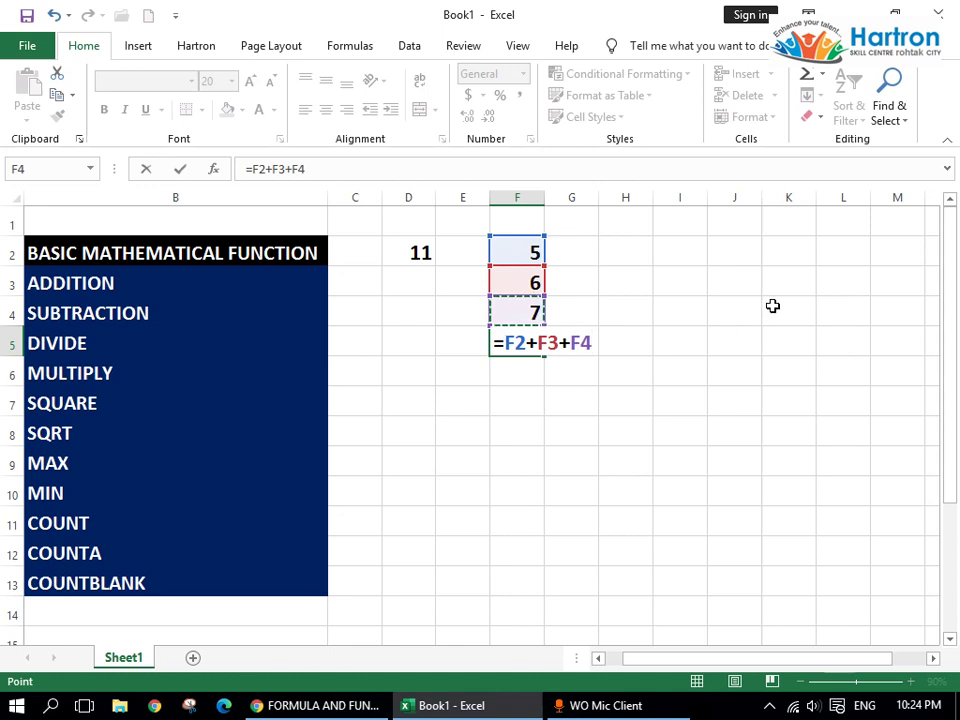
{"action": "key", "text": "Return"}
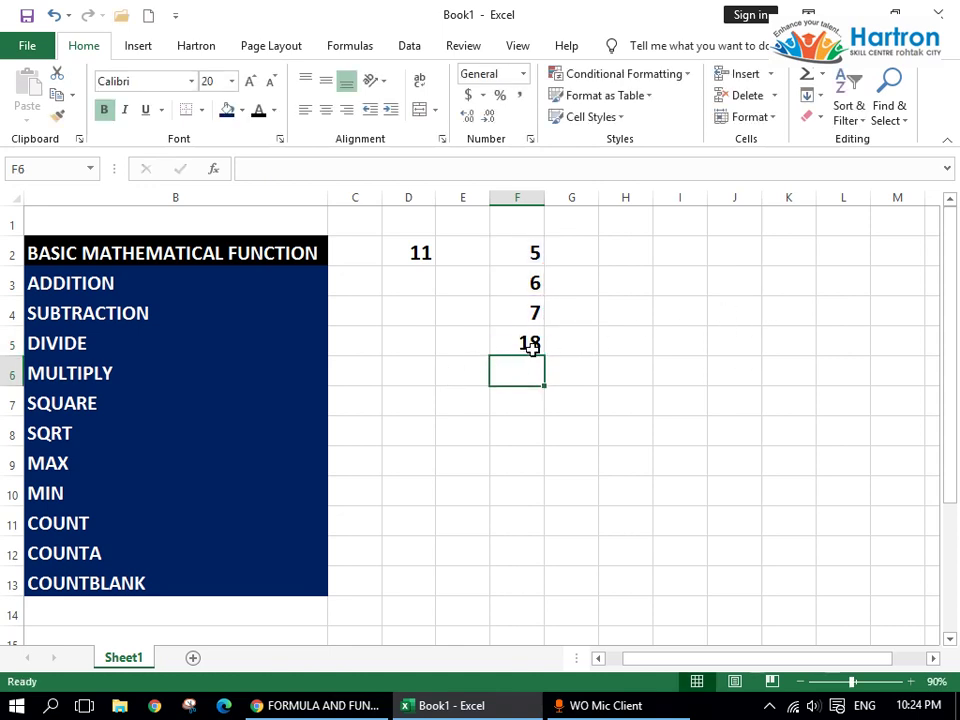
{"action": "left_click", "coordinate": [520, 342]}
Step: Inspect the =6+5 formula in D2 without changing it
{"action": "left_click", "coordinate": [420, 253]}
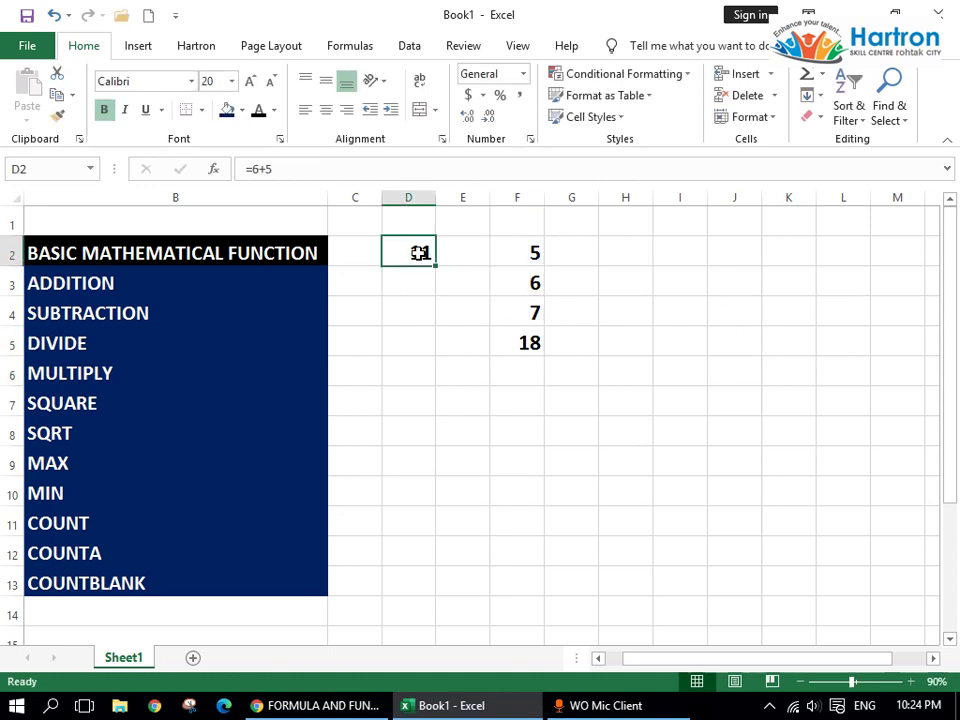
{"action": "double_click", "coordinate": [420, 253]}
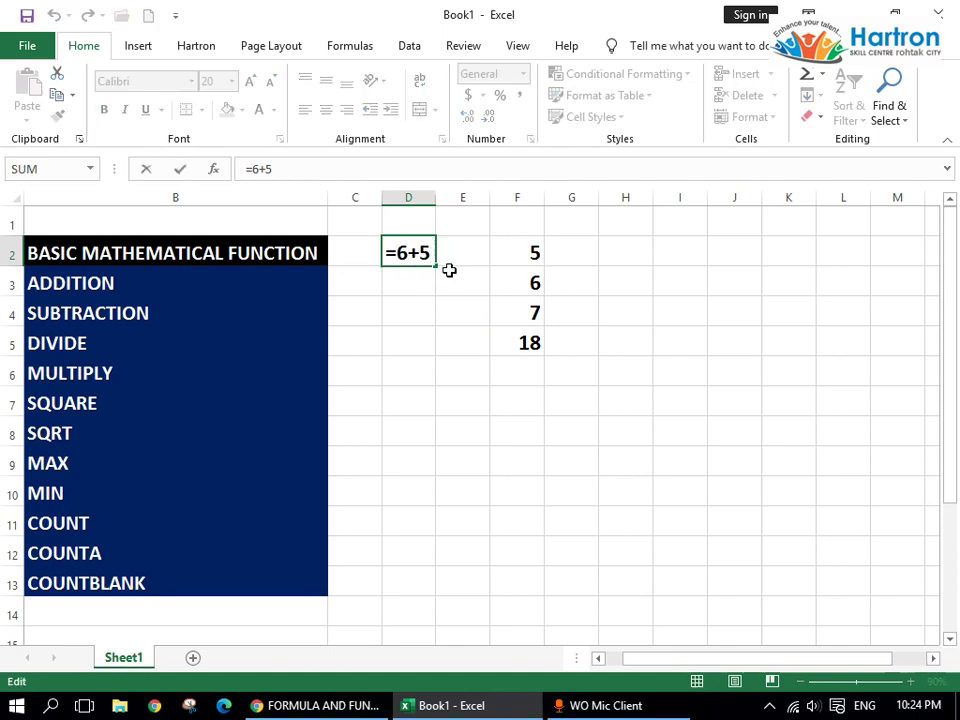
{"action": "left_click", "coordinate": [480, 379]}
{"action": "left_click", "coordinate": [514, 252]}
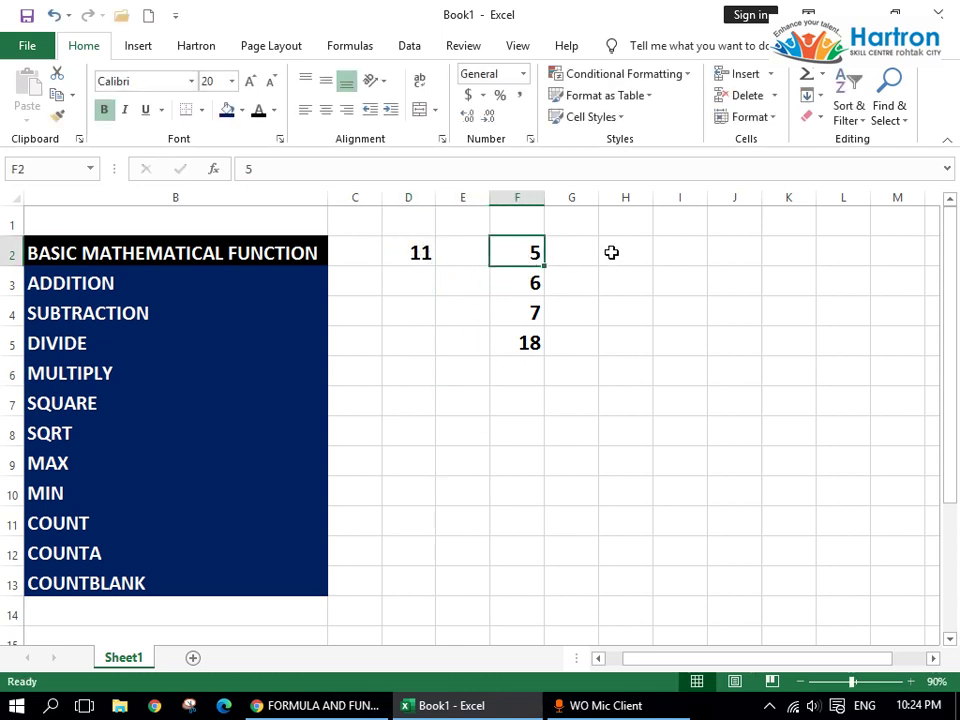
Step: Enter =SUM(1,2,6,4) in H2 to get 13, then clear the F5 total
{"action": "left_click", "coordinate": [610, 252]}
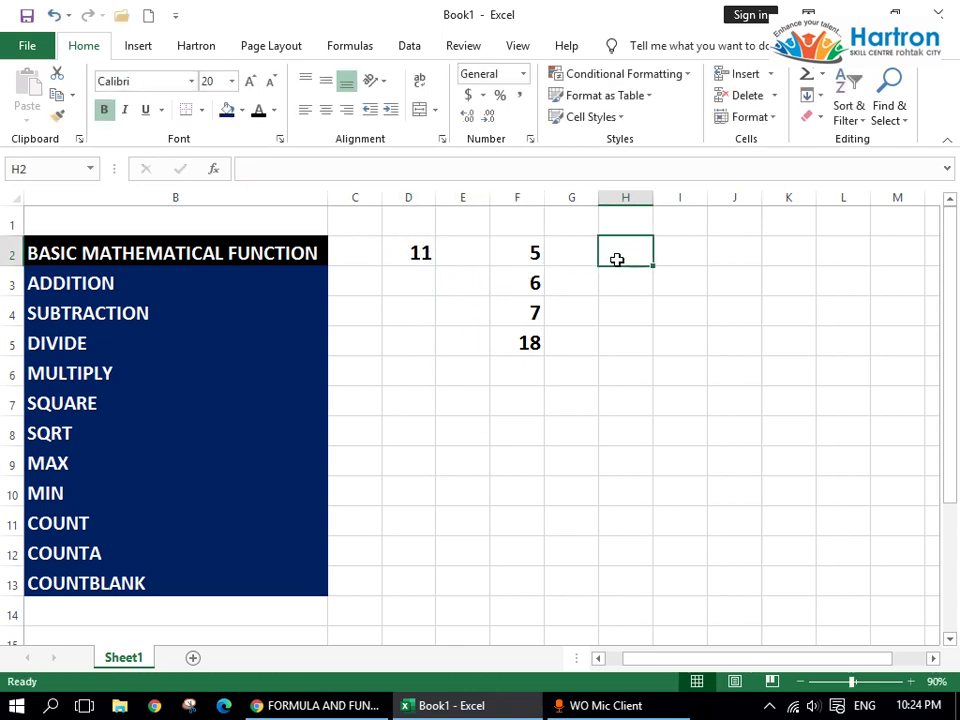
{"action": "type", "text": "="}
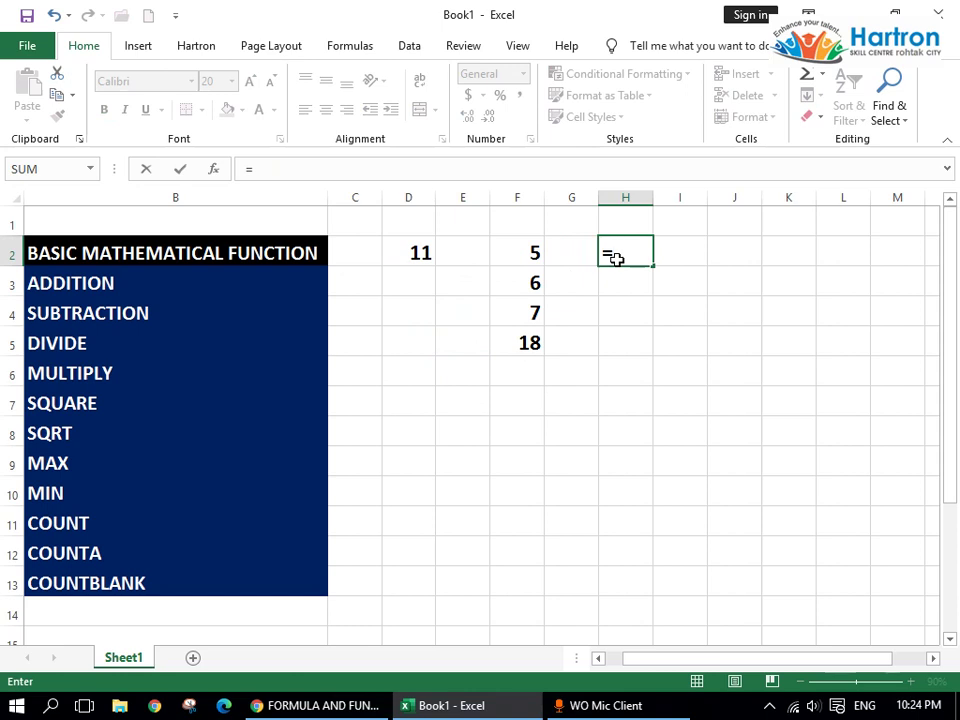
{"action": "type", "text": "sum"}
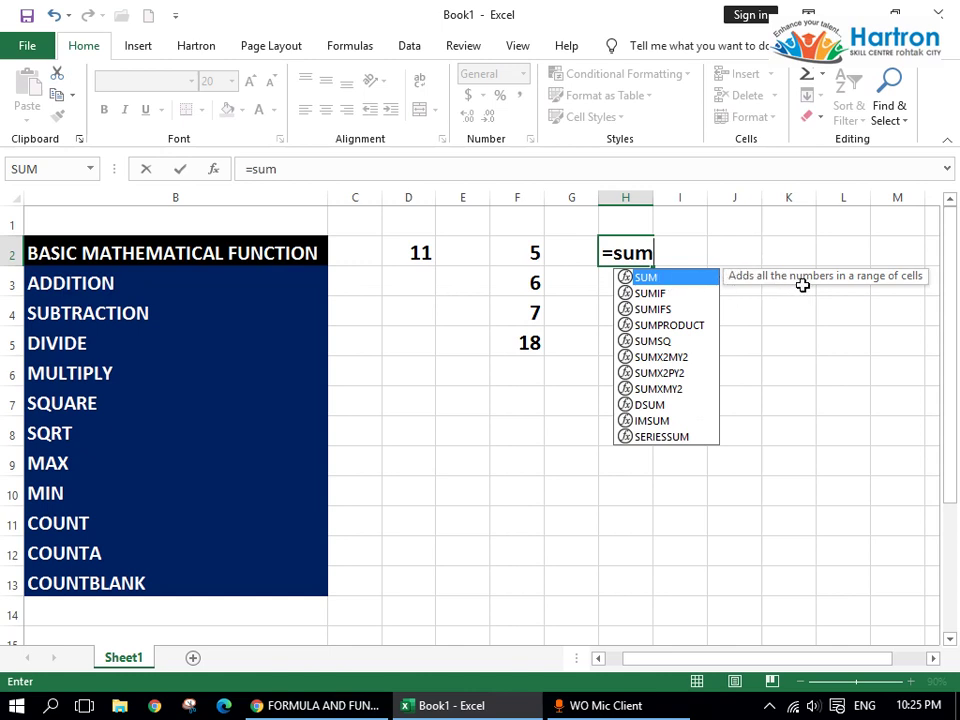
{"action": "key", "text": "Tab"}
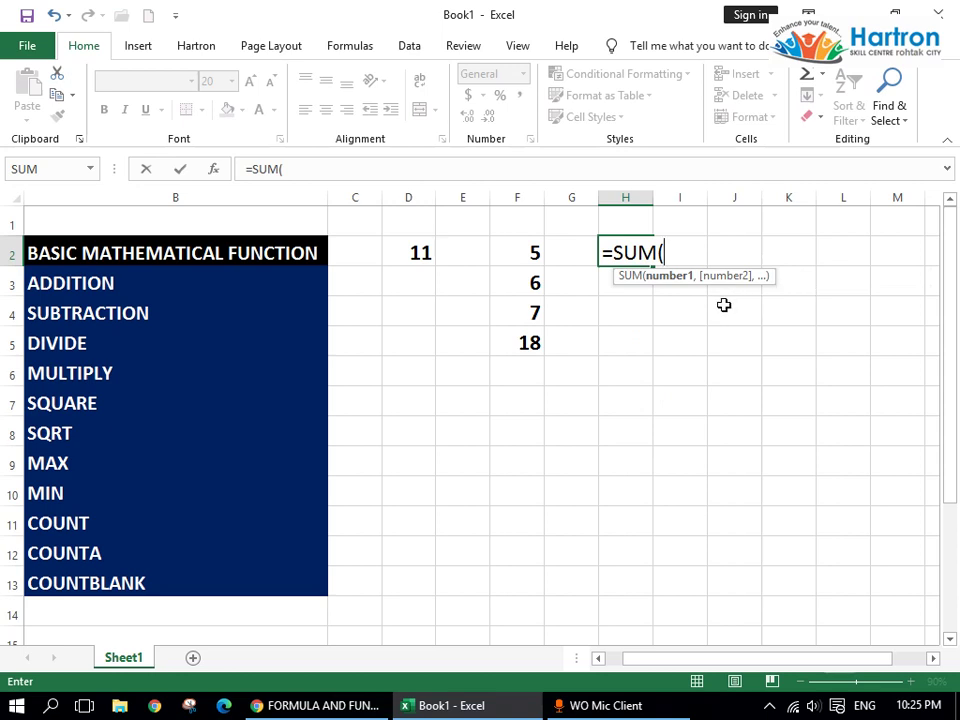
{"action": "type", "text": "1,2,6,4"}
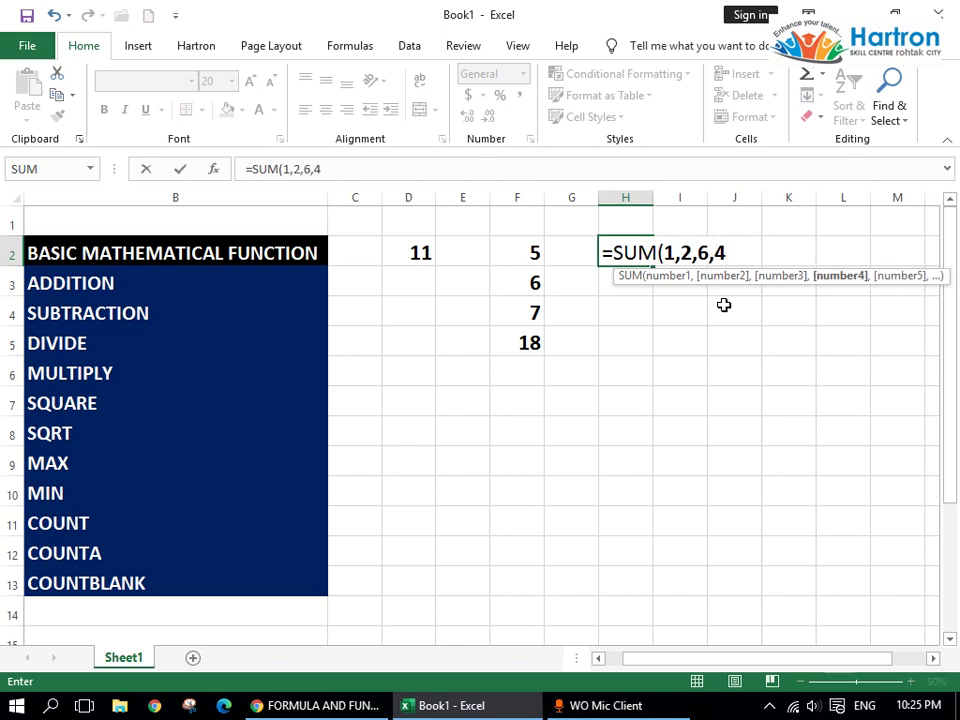
{"action": "type", "text": ")"}
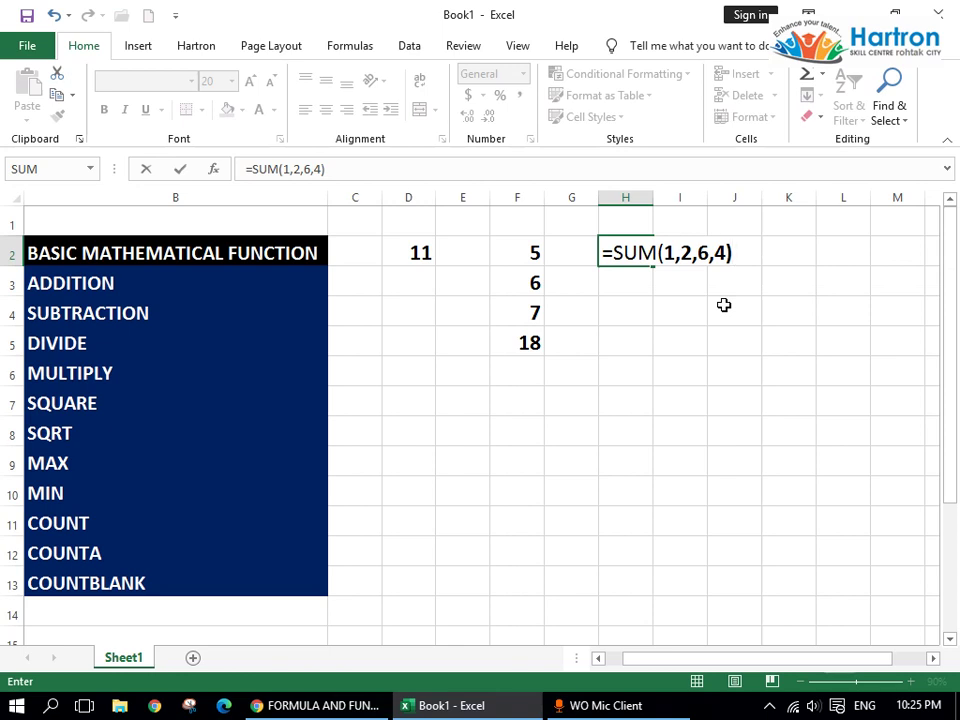
{"action": "key", "text": "Return"}
{"action": "left_click", "coordinate": [642, 253]}
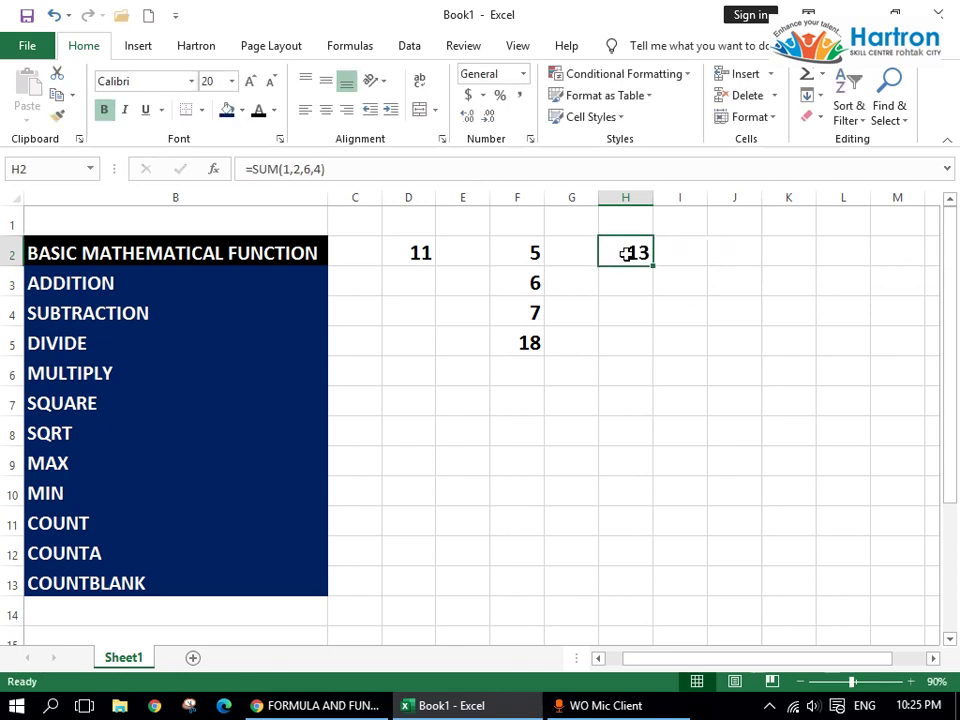
{"action": "double_click", "coordinate": [631, 253]}
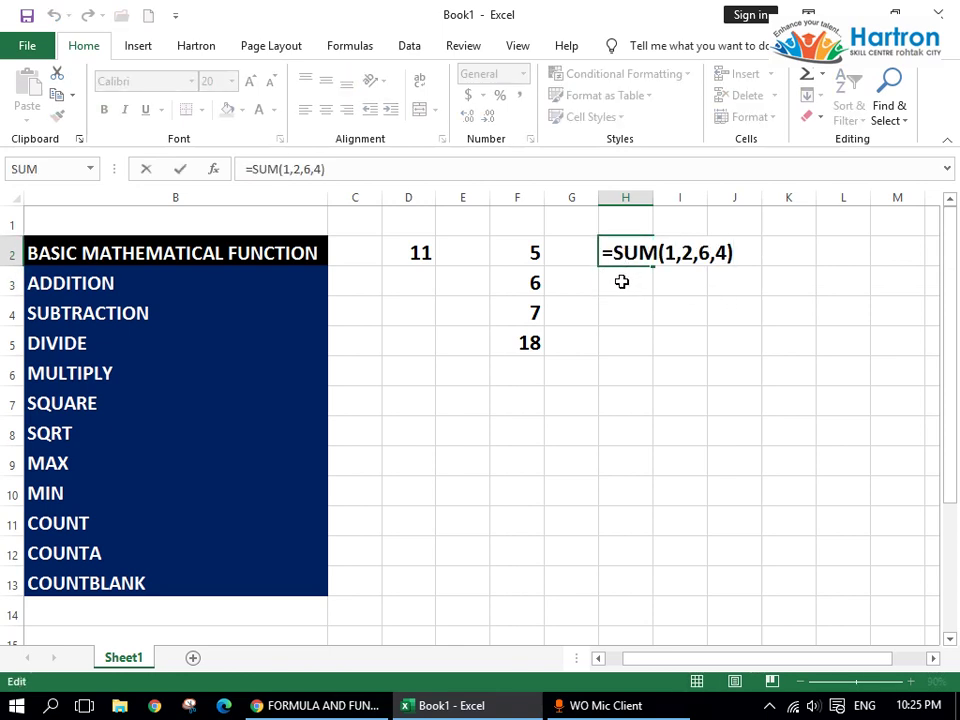
{"action": "key", "text": "Return"}
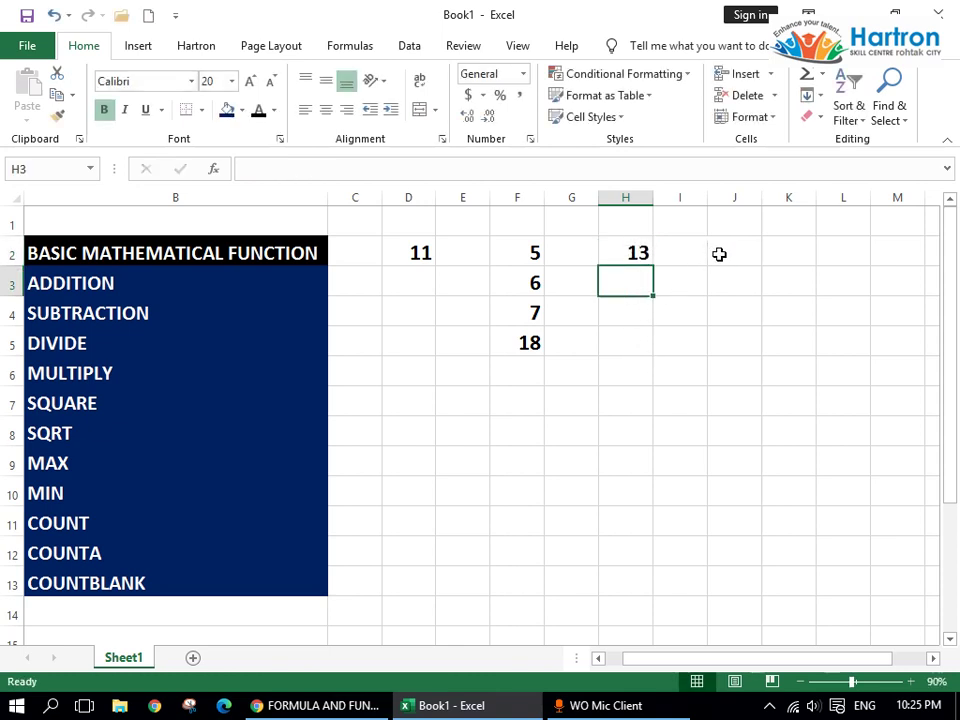
{"action": "left_click", "coordinate": [530, 343]}
{"action": "key", "text": "Delete"}
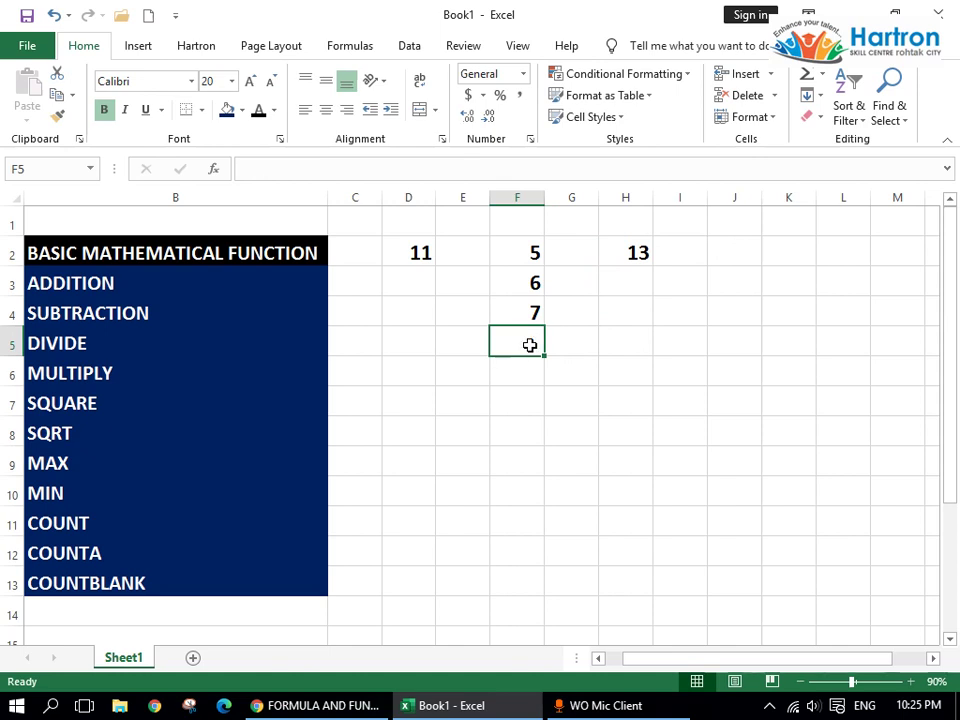
Step: AutoSum F2:F4 into F5 with Alt+=, giving =SUM(F2:F4) = 18
{"action": "left_click_drag", "start_coordinate": [512, 252], "coordinate": [519, 309]}
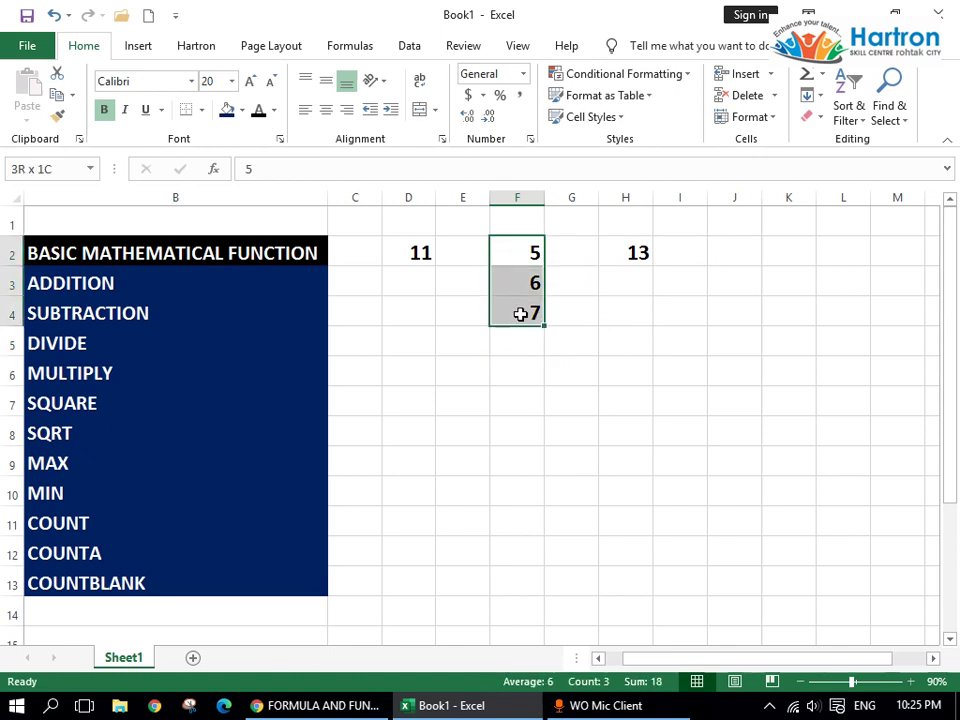
{"action": "left_click", "coordinate": [533, 346]}
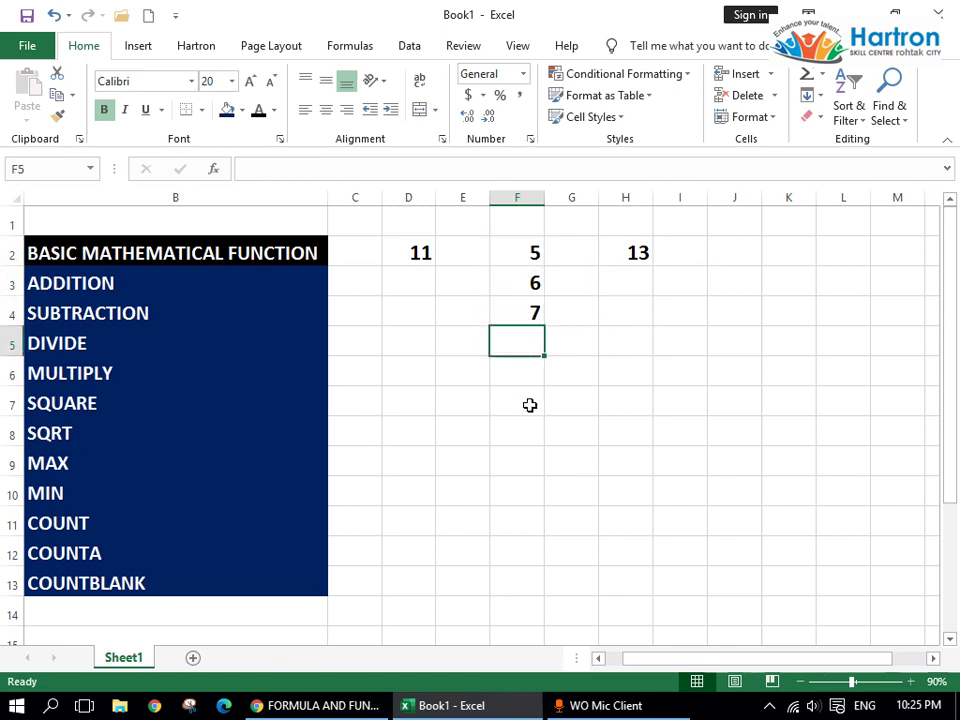
{"action": "left_click_drag", "start_coordinate": [514, 255], "coordinate": [517, 345]}
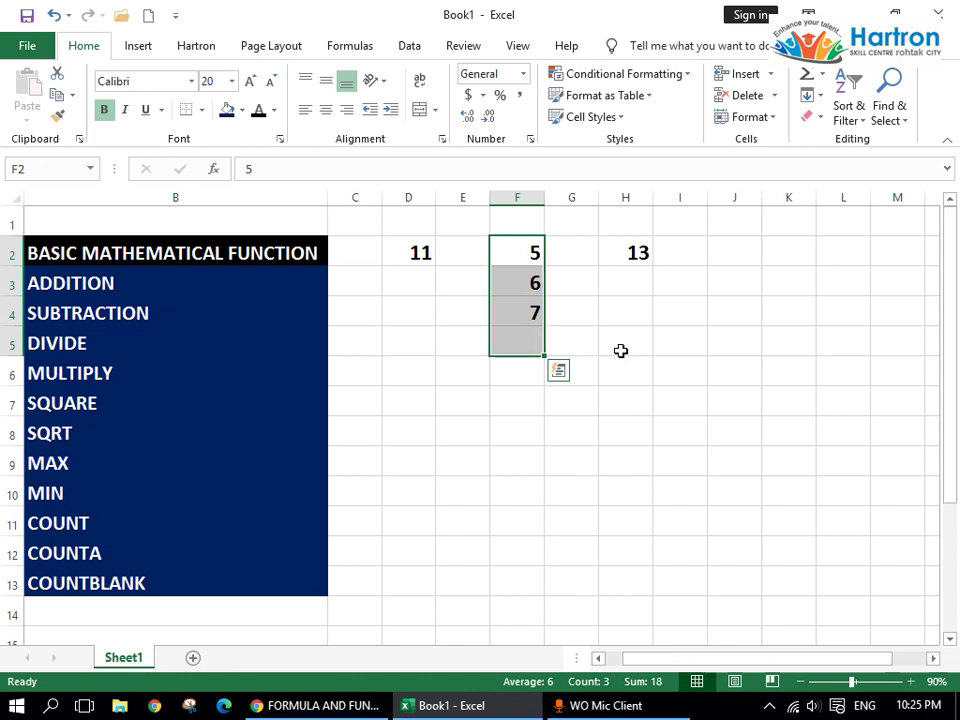
{"action": "key", "text": "alt"}
{"action": "key", "text": "alt+equal"}
{"action": "left_click", "coordinate": [527, 372]}
{"action": "left_click", "coordinate": [525, 342]}
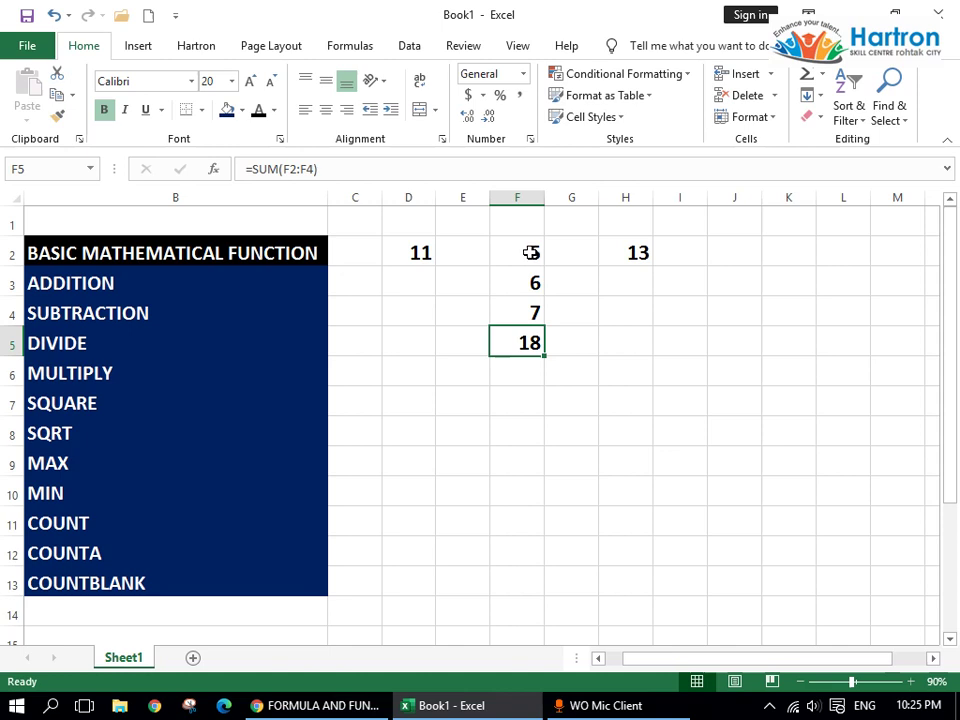
{"action": "left_click_drag", "start_coordinate": [533, 255], "coordinate": [530, 310]}
{"action": "left_click", "coordinate": [530, 343]}
Step: Select the block of sample numbers and return to cell D2
{"action": "left_click", "coordinate": [569, 342]}
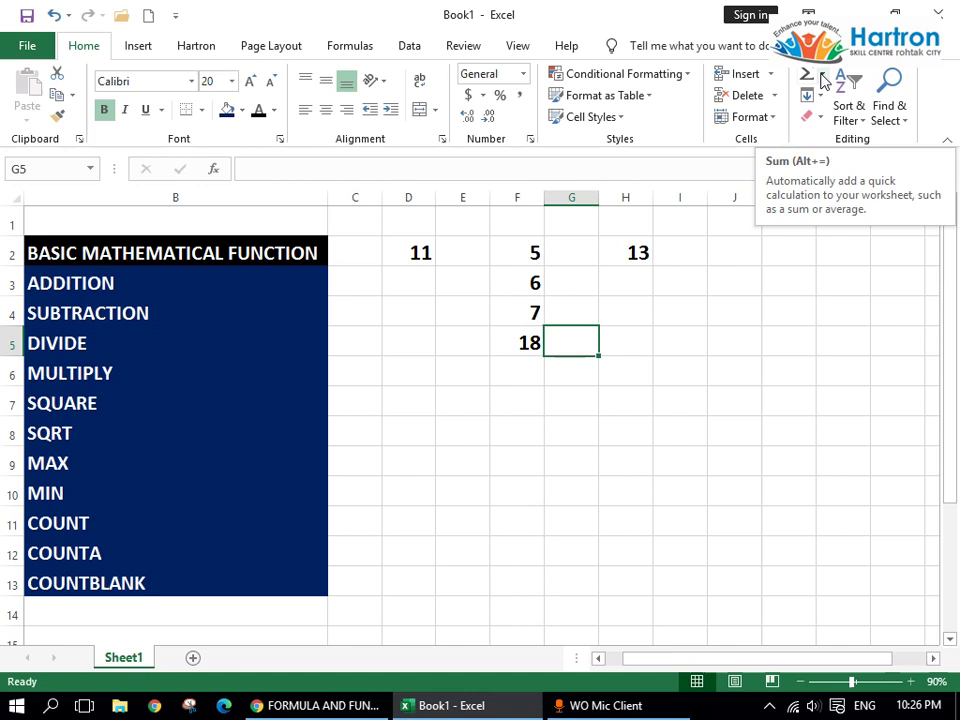
{"action": "left_click", "coordinate": [609, 315]}
{"action": "mouse_move", "coordinate": [418, 253]}
{"action": "left_mouse_down"}
{"action": "mouse_move", "coordinate": [524, 331]}
{"action": "mouse_move", "coordinate": [680, 321]}
{"action": "left_mouse_up"}
{"action": "left_click", "coordinate": [476, 379]}
{"action": "left_click", "coordinate": [419, 250]}
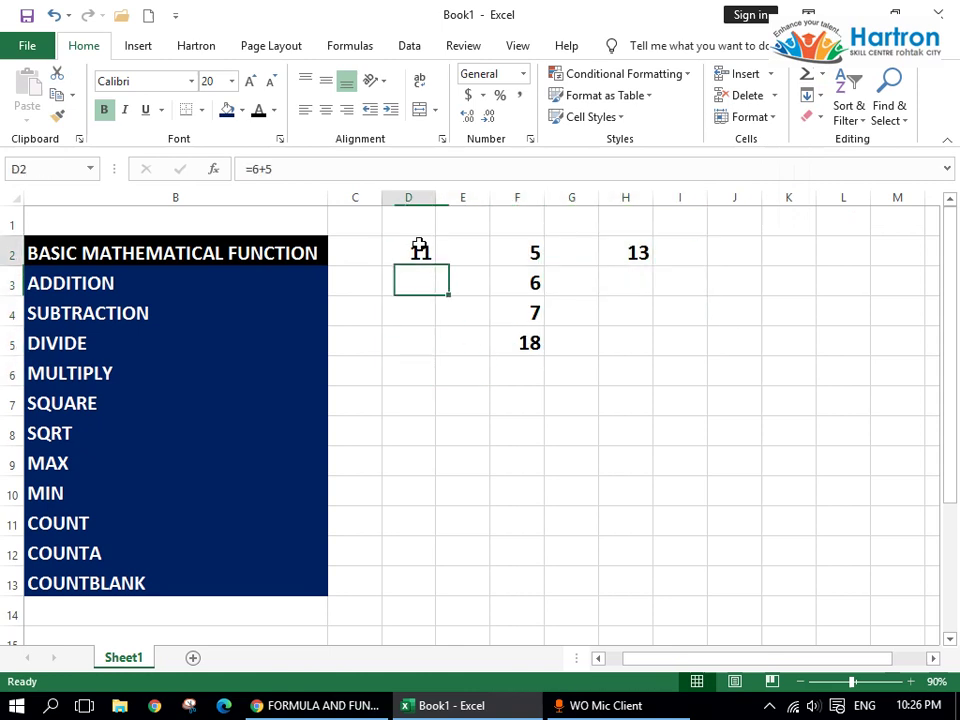
Step: Clear D2:H5 and enter =25-21 in D2, giving 4
{"action": "left_click_drag", "start_coordinate": [419, 250], "coordinate": [645, 328]}
{"action": "key", "text": "Delete"}
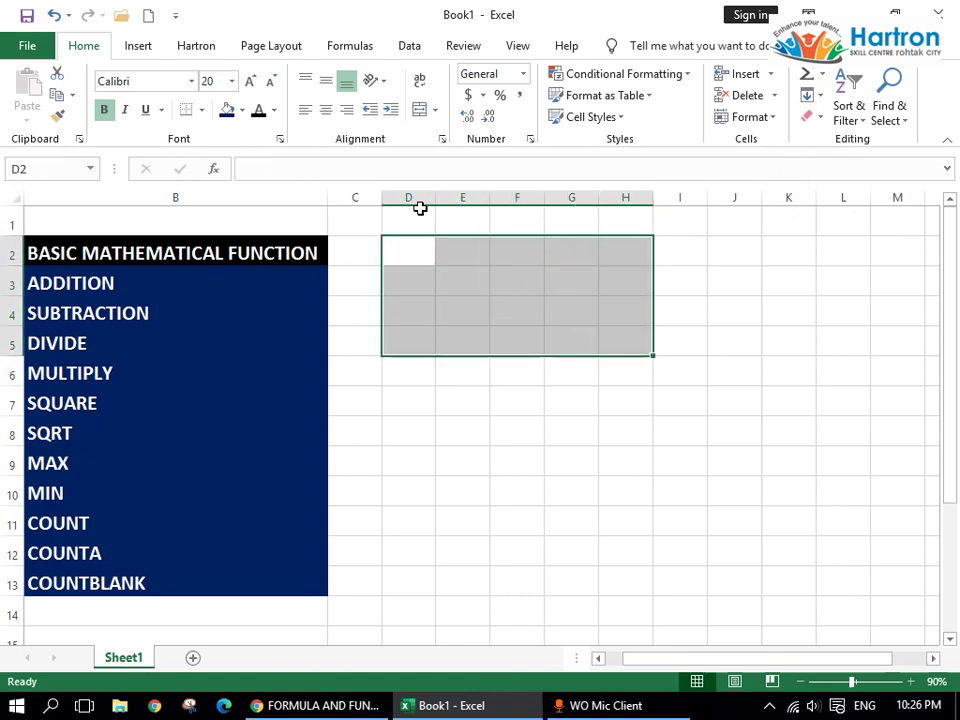
{"action": "left_click", "coordinate": [409, 257]}
{"action": "type", "text": "="}
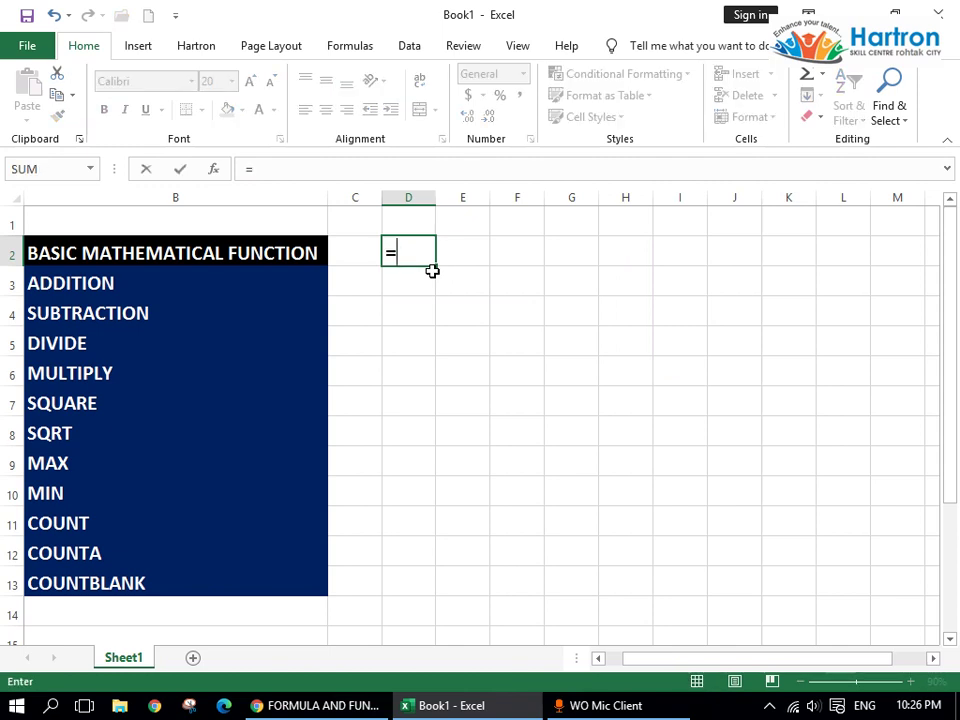
{"action": "type", "text": "25-"}
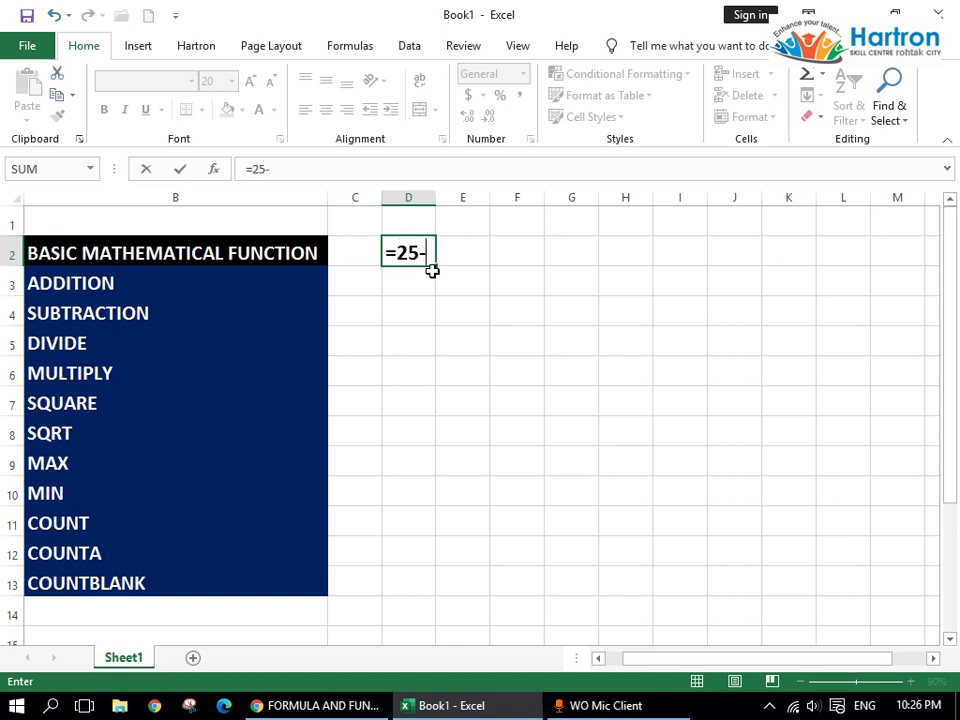
{"action": "type", "text": "36"}
{"action": "key", "text": "BackSpace"}
{"action": "key", "text": "BackSpace"}
{"action": "type", "text": "21"}
{"action": "key", "text": "Return"}
Step: Extend D2's formula to =25-21+2-1 so it shows 5
{"action": "left_click", "coordinate": [426, 256]}
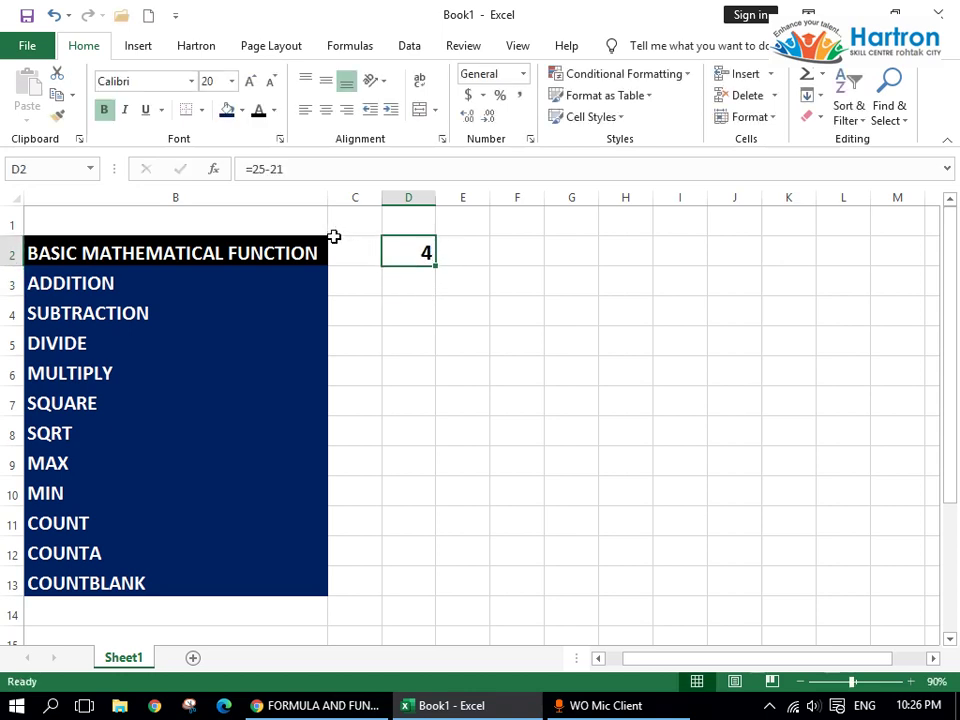
{"action": "key", "text": "F2"}
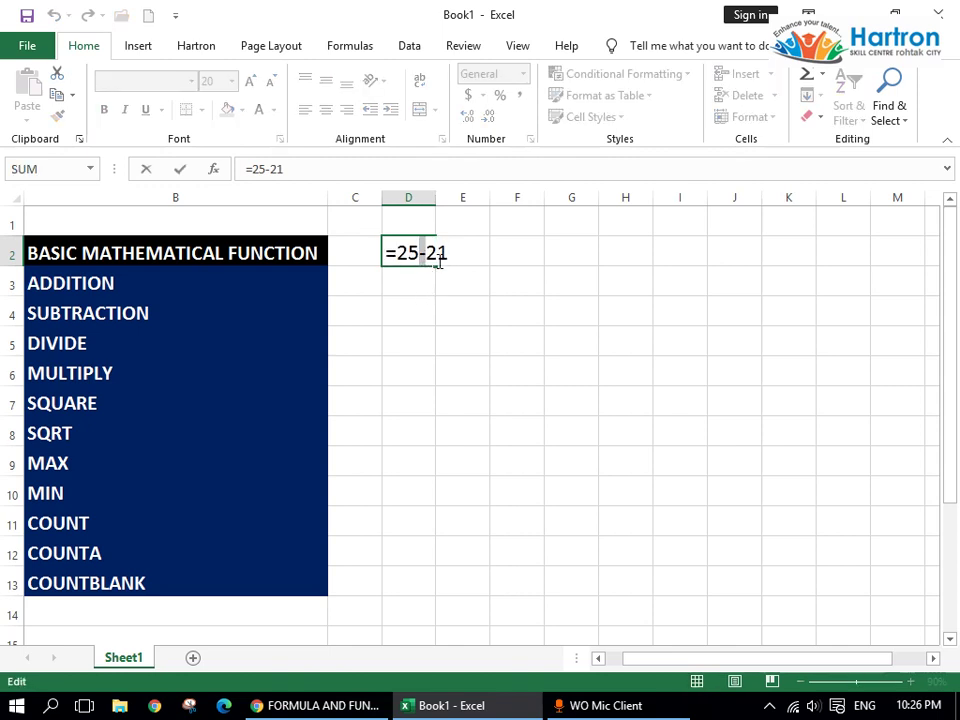
{"action": "type", "text": "+2"}
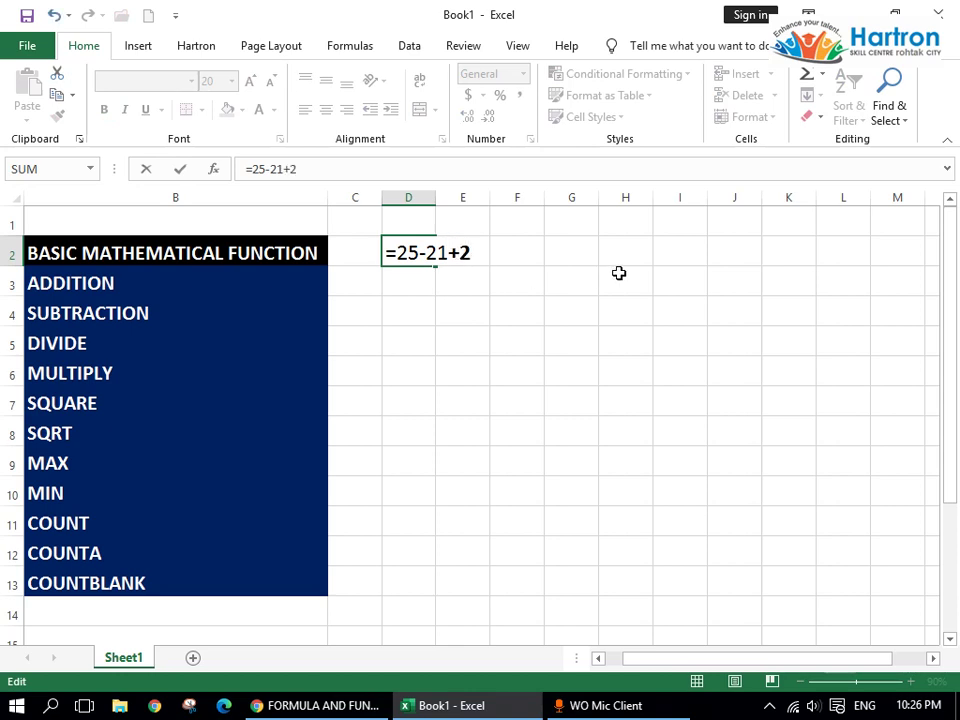
{"action": "type", "text": "-1"}
{"action": "key", "text": "Return"}
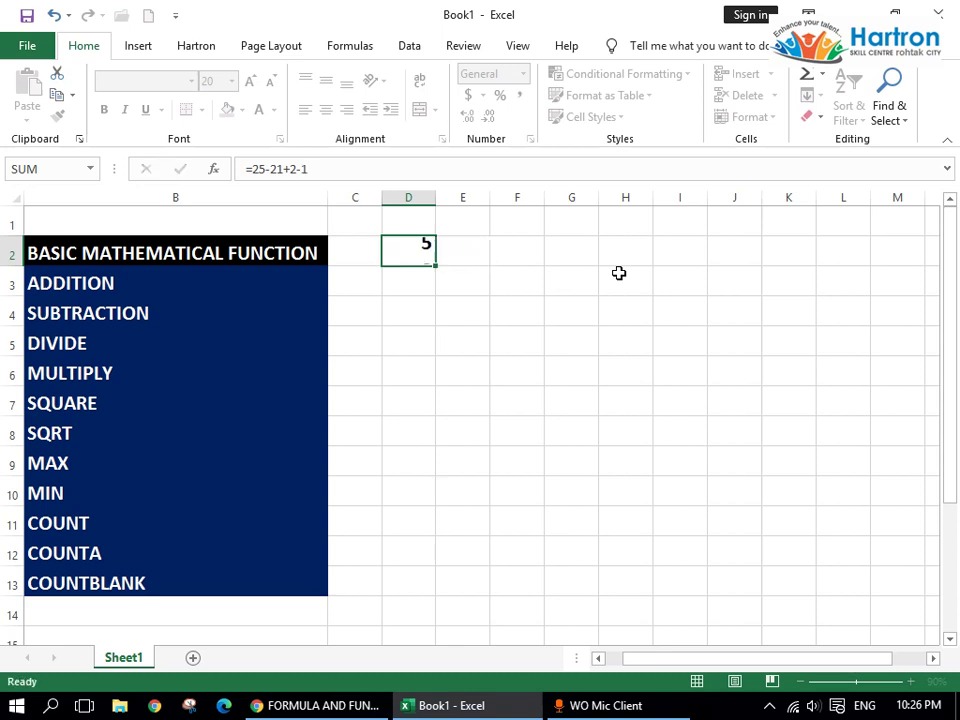
Step: Enter =25/4 in D4 so it shows 6.25
{"action": "left_click", "coordinate": [104, 316]}
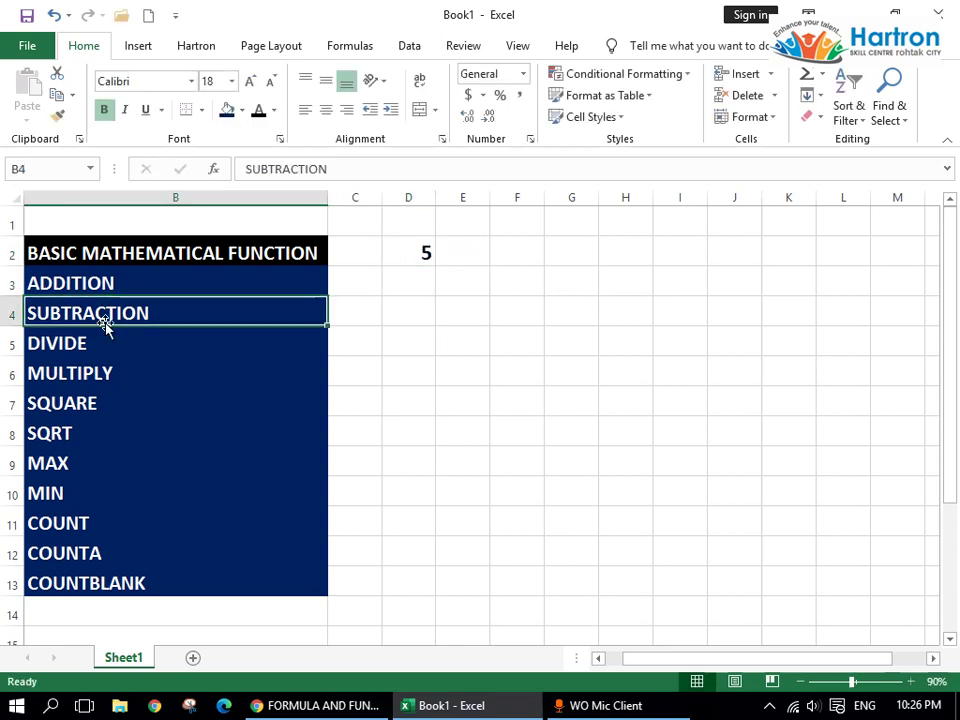
{"action": "left_click", "coordinate": [153, 345]}
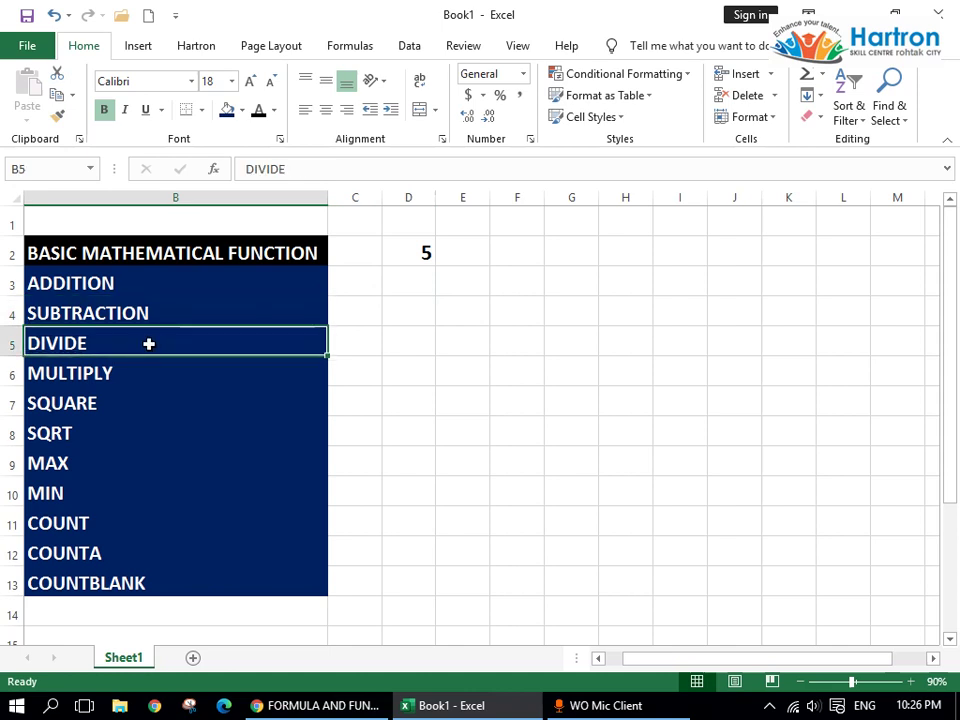
{"action": "left_click", "coordinate": [419, 308]}
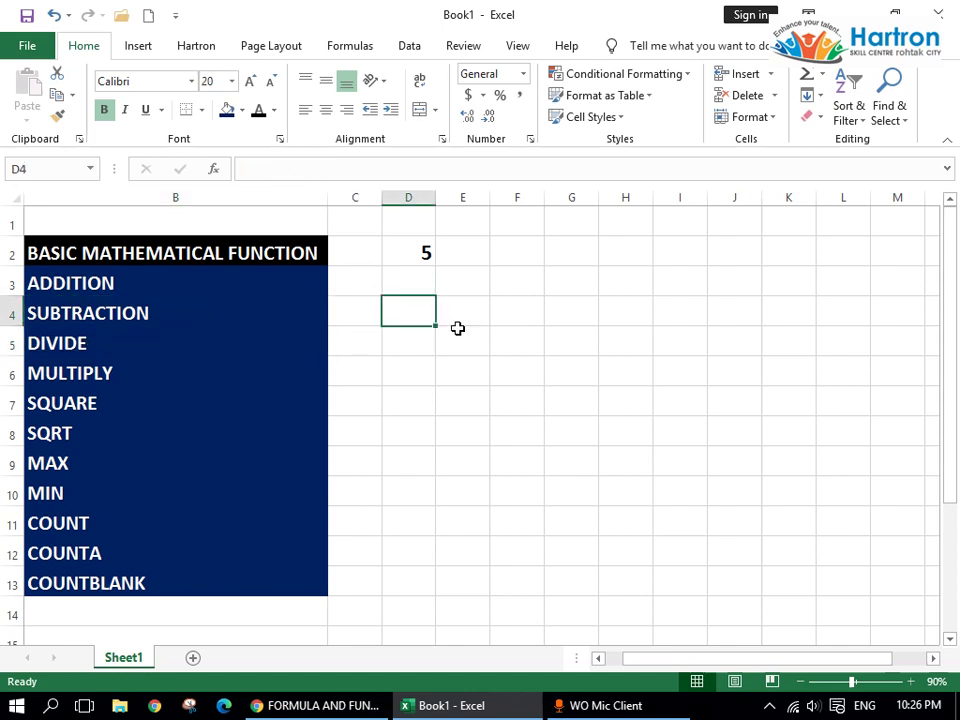
{"action": "type", "text": "="}
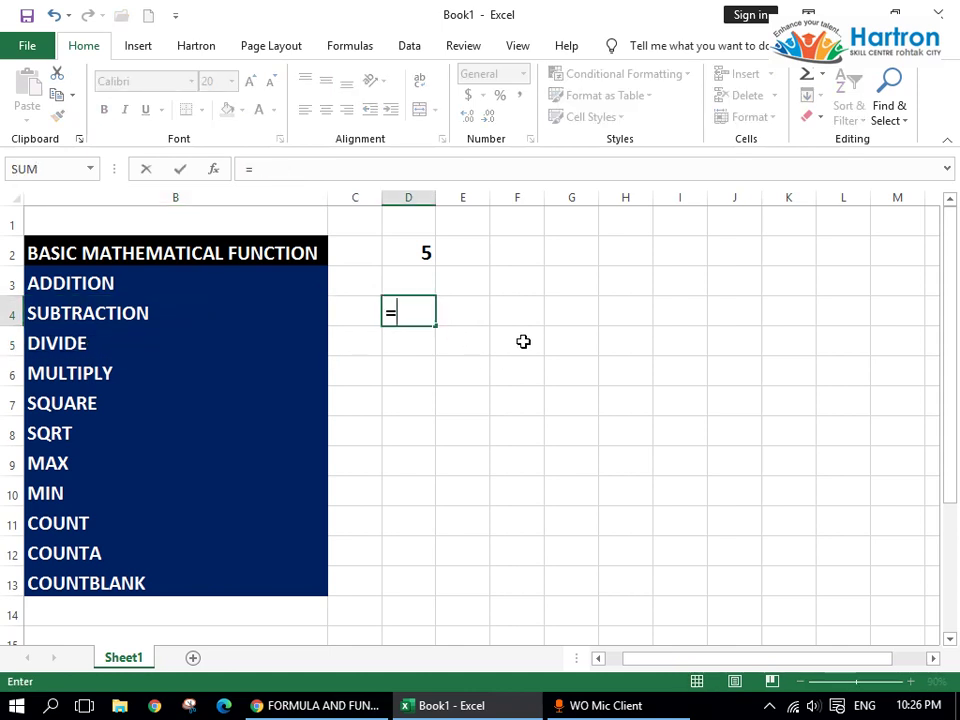
{"action": "type", "text": "25/4"}
{"action": "key", "text": "Return"}
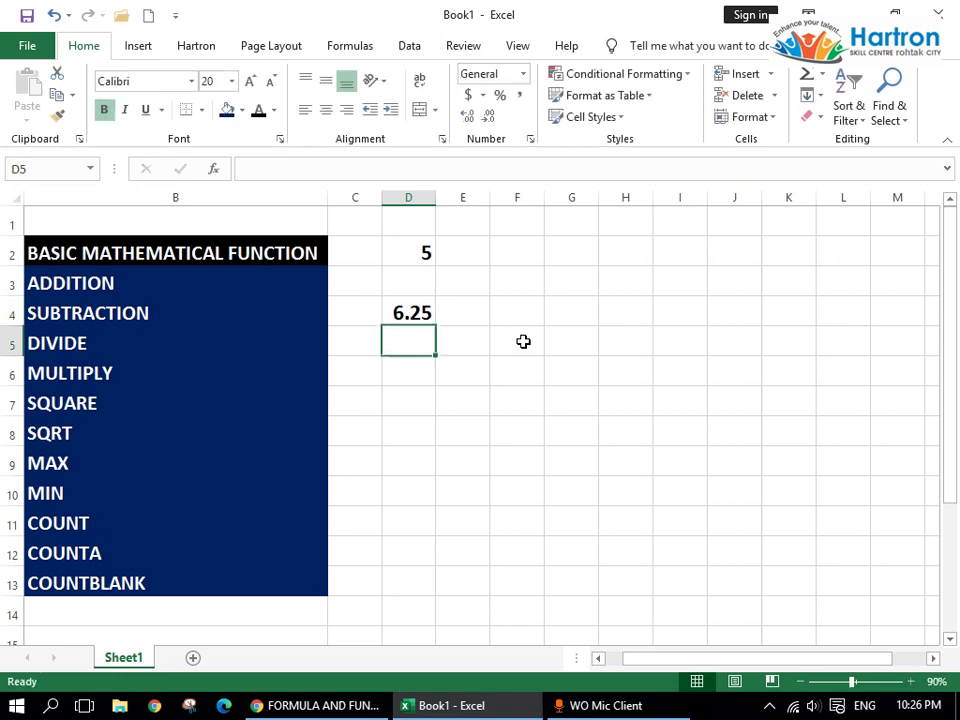
{"action": "left_click", "coordinate": [424, 313]}
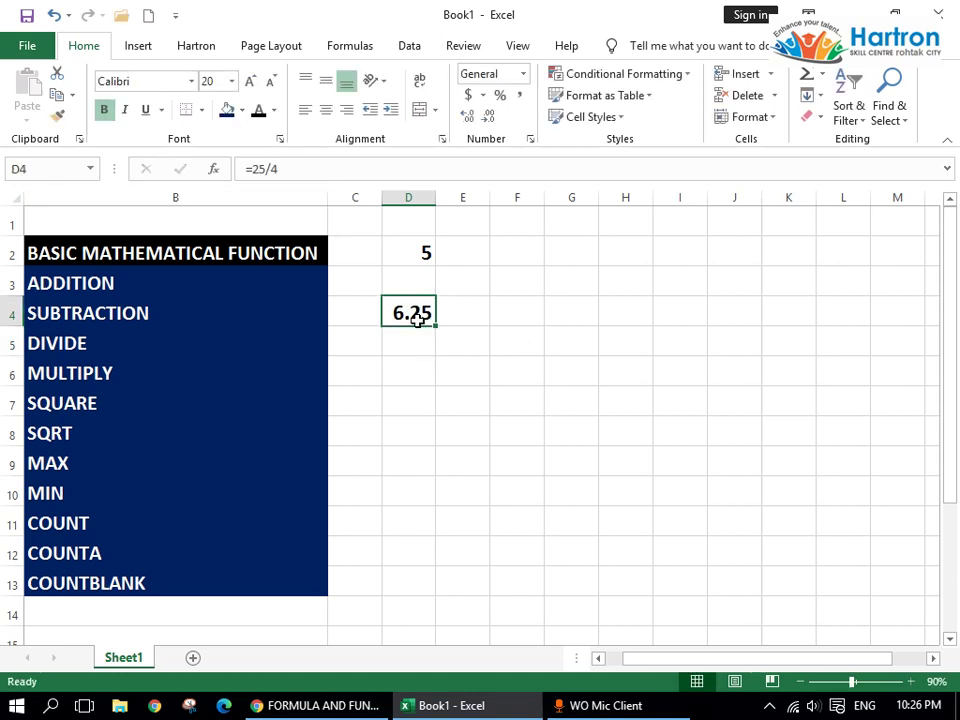
Step: Select D6 in the MULTIPLY row for the multiplication example
{"action": "left_click", "coordinate": [57, 344]}
{"action": "left_click", "coordinate": [74, 374]}
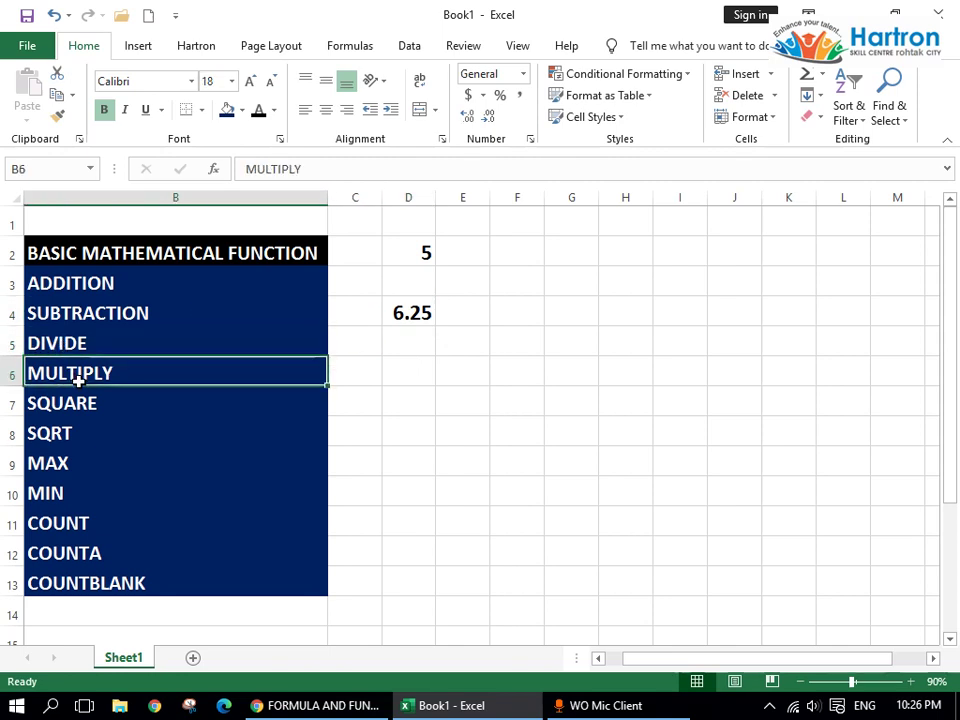
{"action": "left_click", "coordinate": [423, 367]}
Step: Enter =5*4 in D6 beside the MULTIPLY label so it shows 20
{"action": "type", "text": "="}
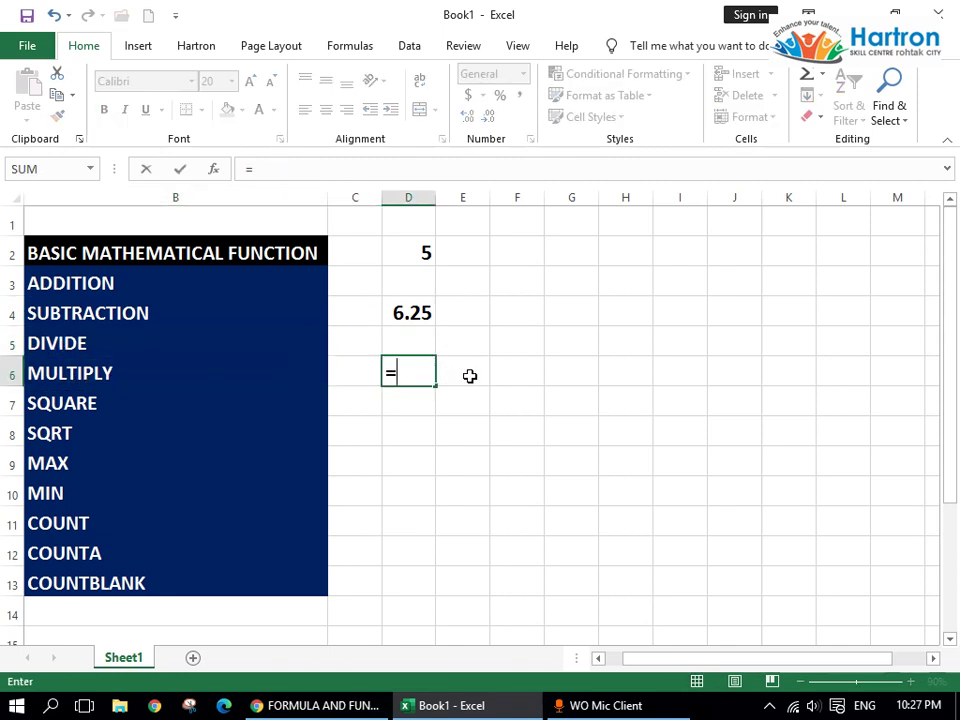
{"action": "type", "text": "5*4"}
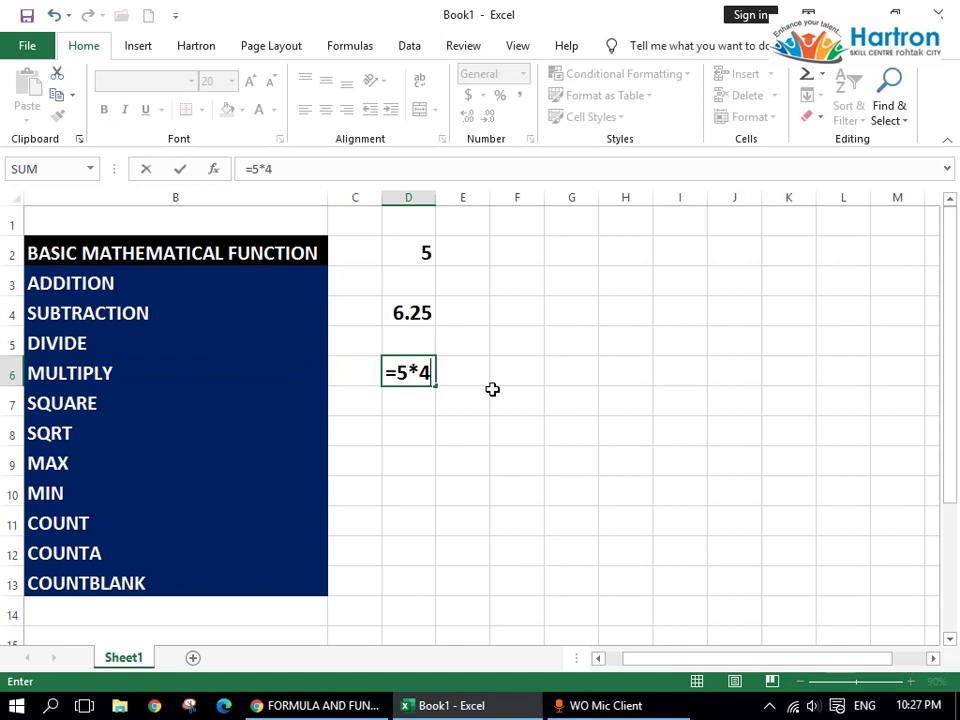
{"action": "key", "text": "Return"}
{"action": "left_click", "coordinate": [414, 371]}
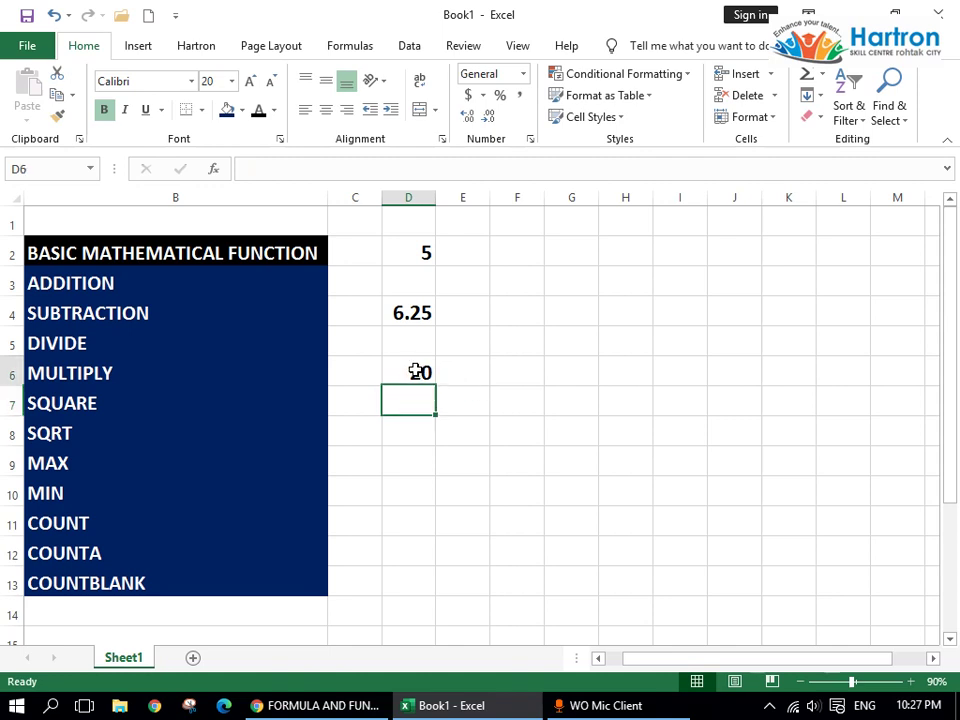
{"action": "left_click", "coordinate": [122, 379]}
{"action": "left_click", "coordinate": [443, 379]}
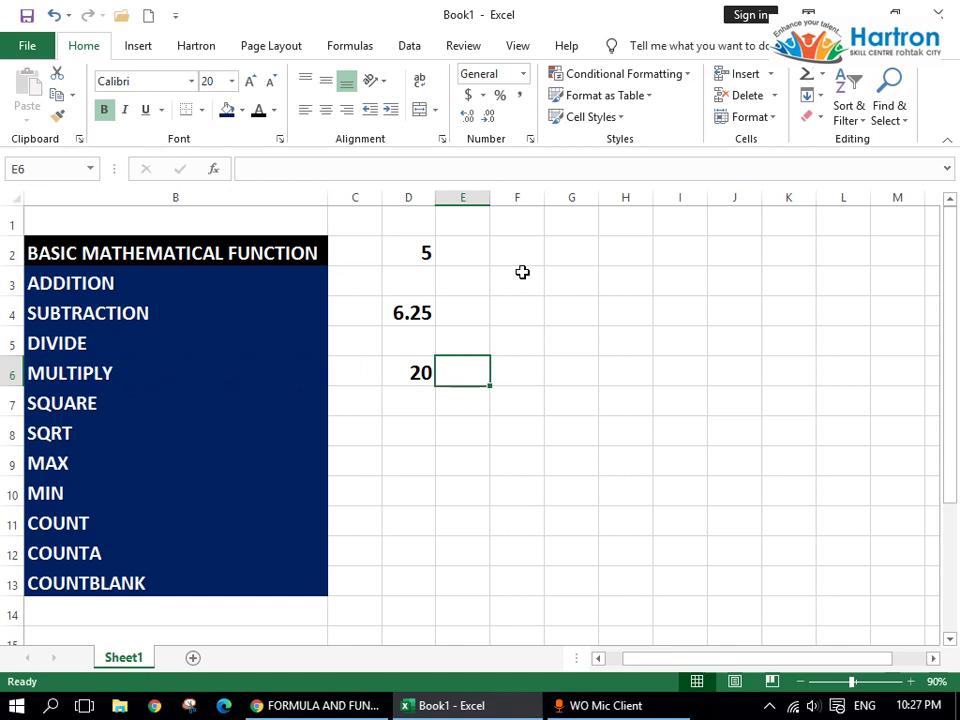
{"action": "left_click", "coordinate": [521, 274]}
{"action": "left_click", "coordinate": [525, 259]}
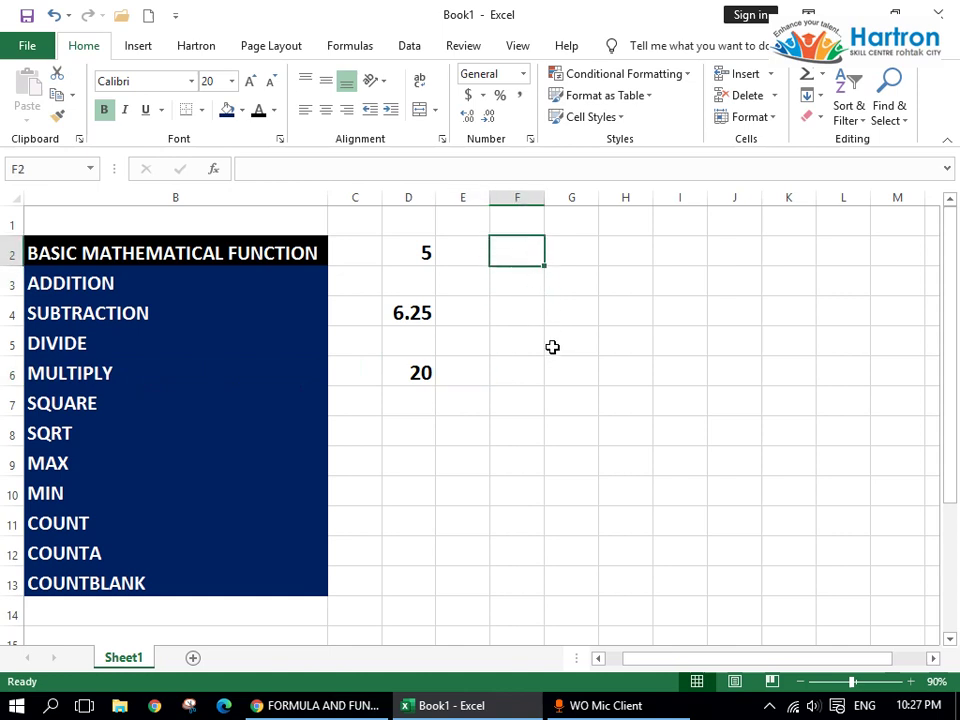
Step: Enter =PRODUCT(2,4,3) in F2 so it returns 24
{"action": "type", "text": "="}
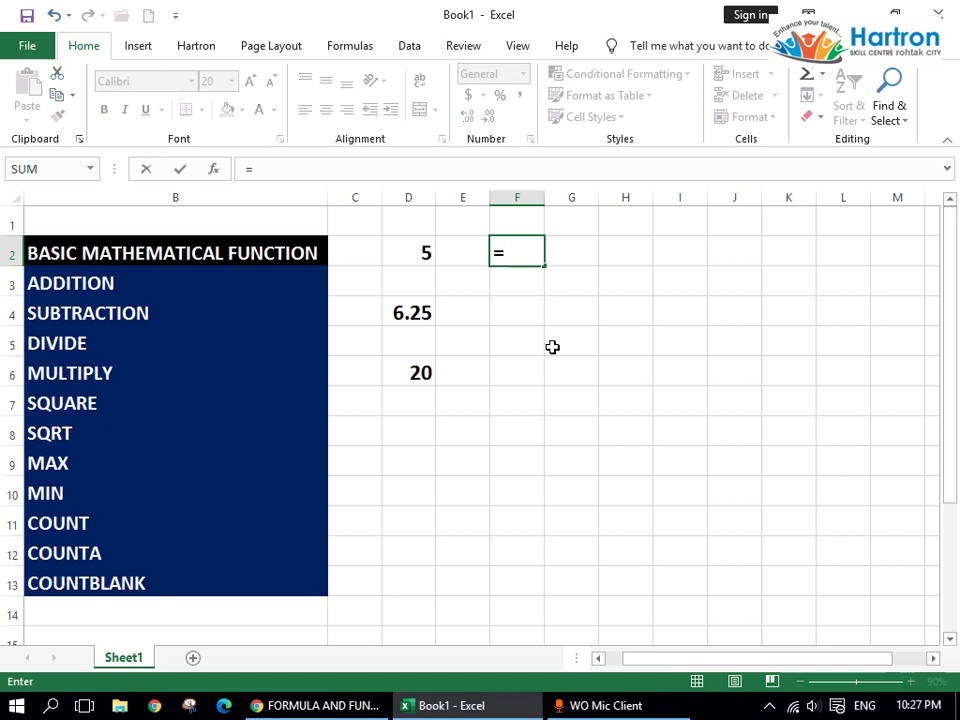
{"action": "type", "text": "prod"}
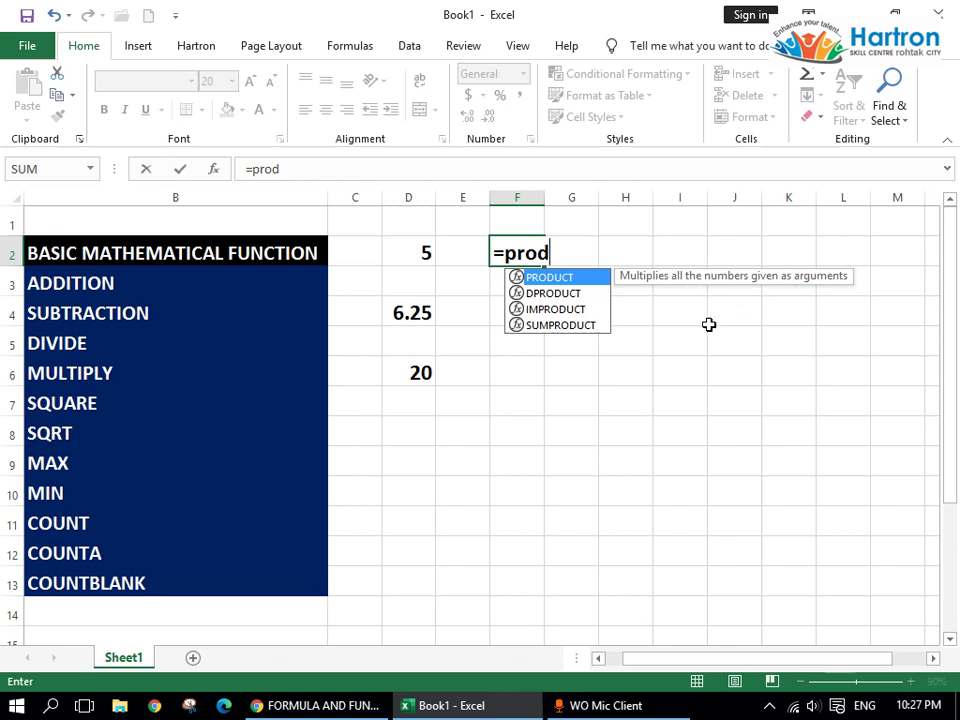
{"action": "key", "text": "Tab"}
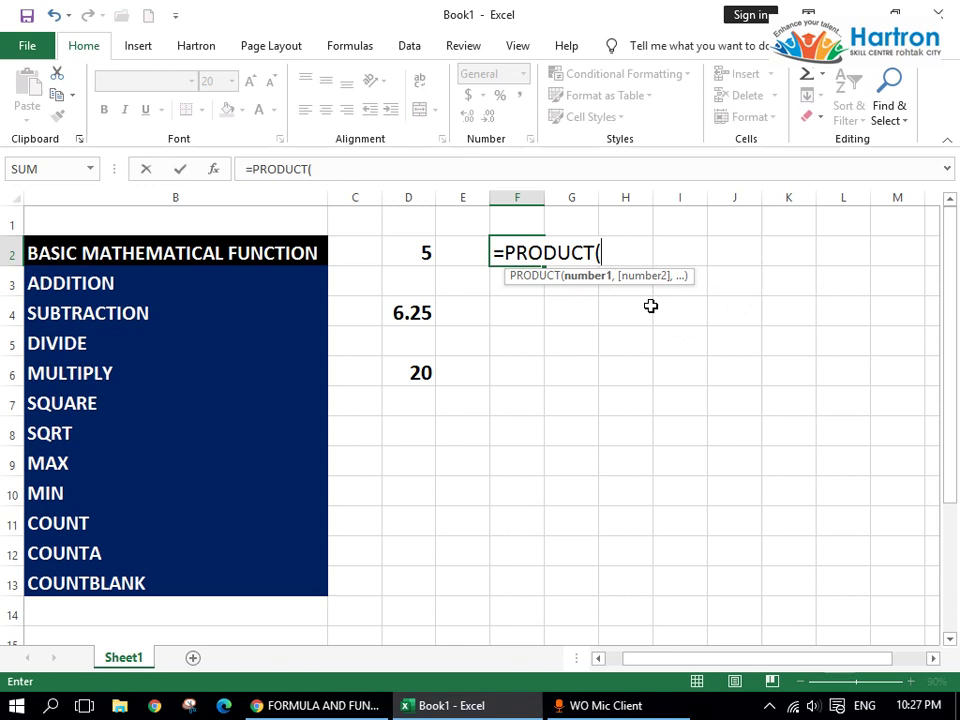
{"action": "type", "text": "2,"}
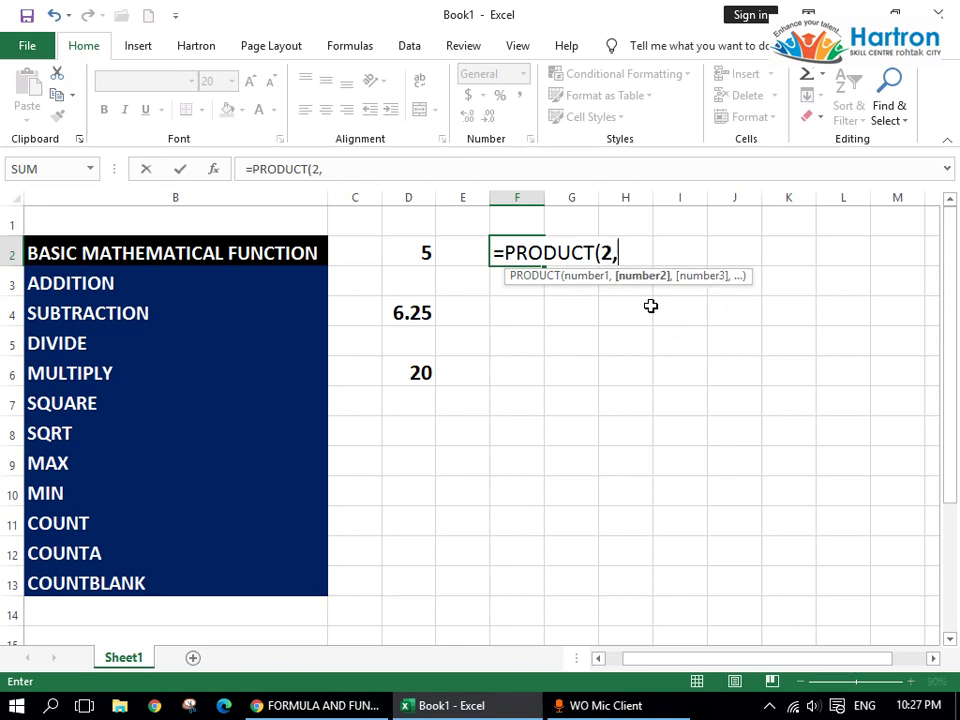
{"action": "type", "text": "4,"}
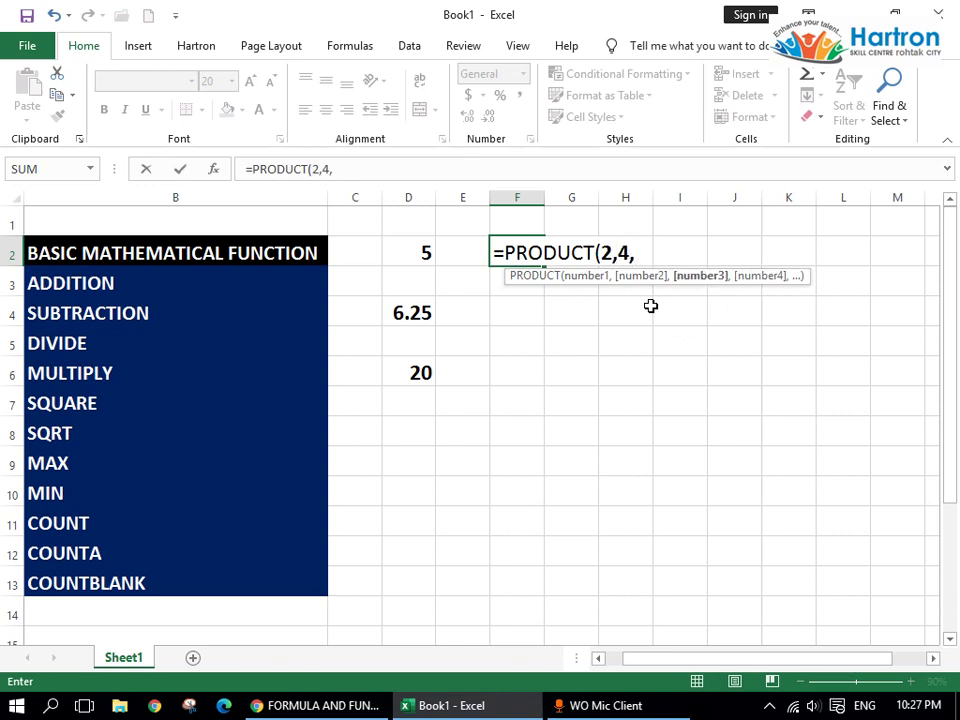
{"action": "type", "text": "3"}
{"action": "key", "text": "Return"}
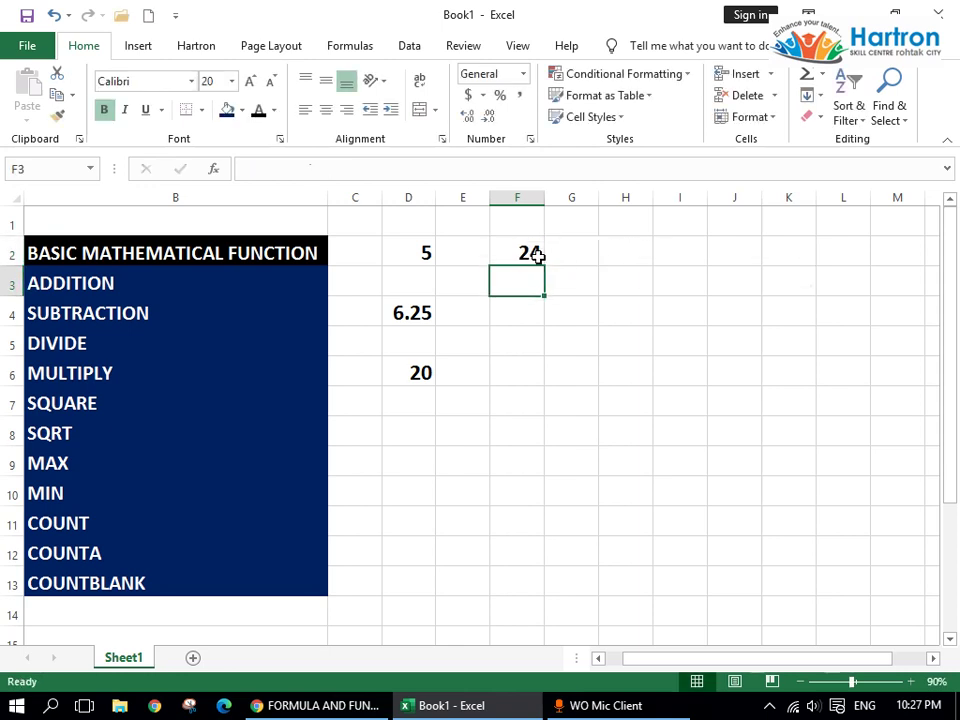
{"action": "left_click", "coordinate": [523, 252]}
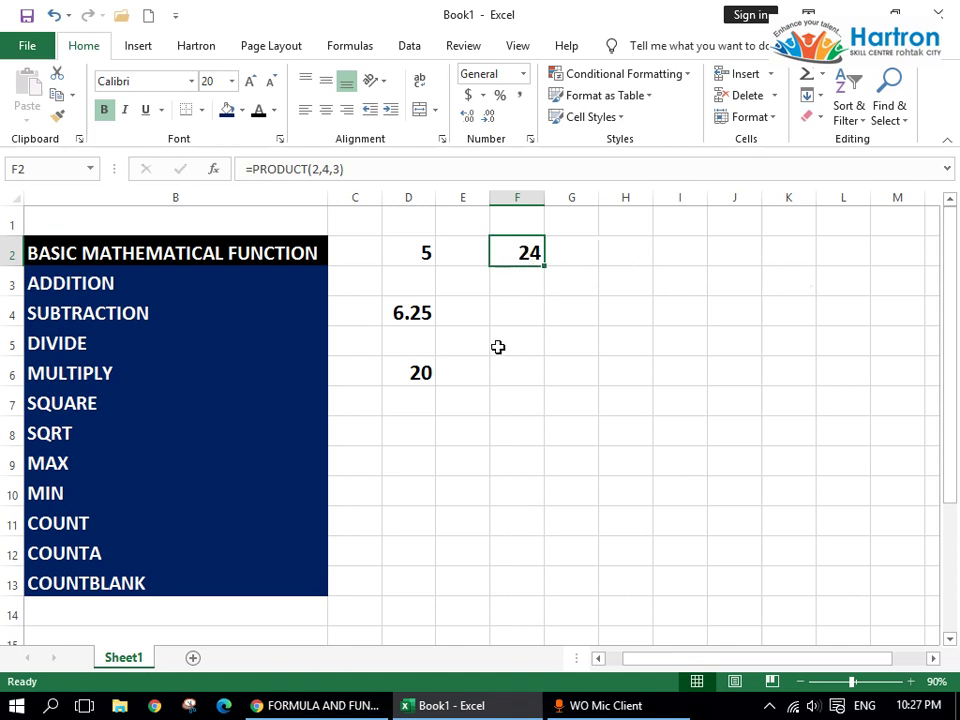
{"action": "left_click", "coordinate": [71, 401]}
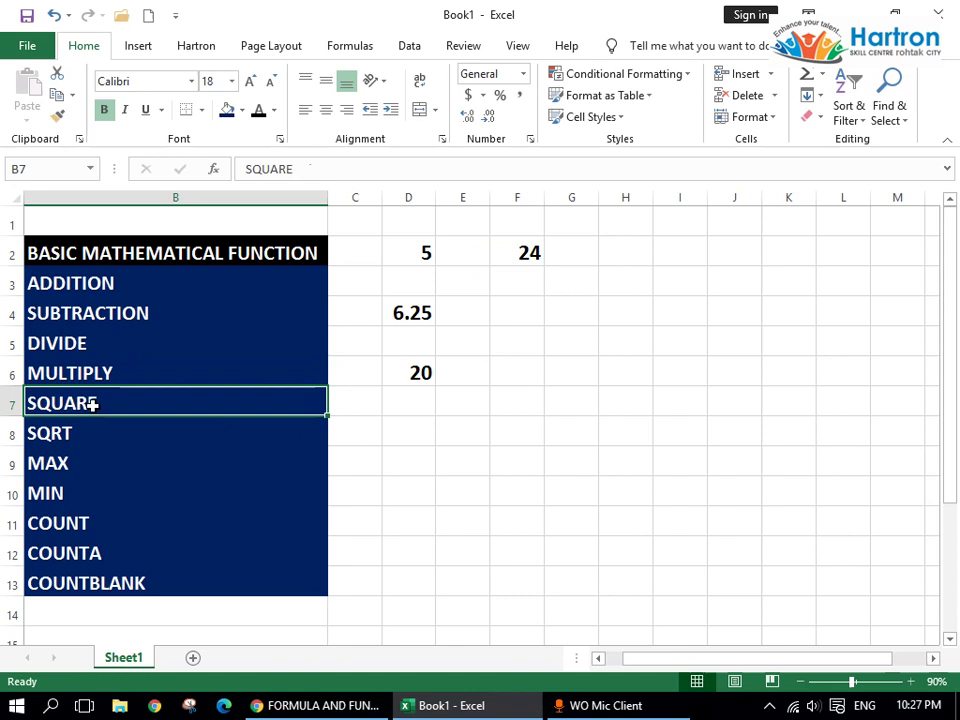
Step: Enter =2^2 in F4 so it shows 4
{"action": "left_click", "coordinate": [521, 312]}
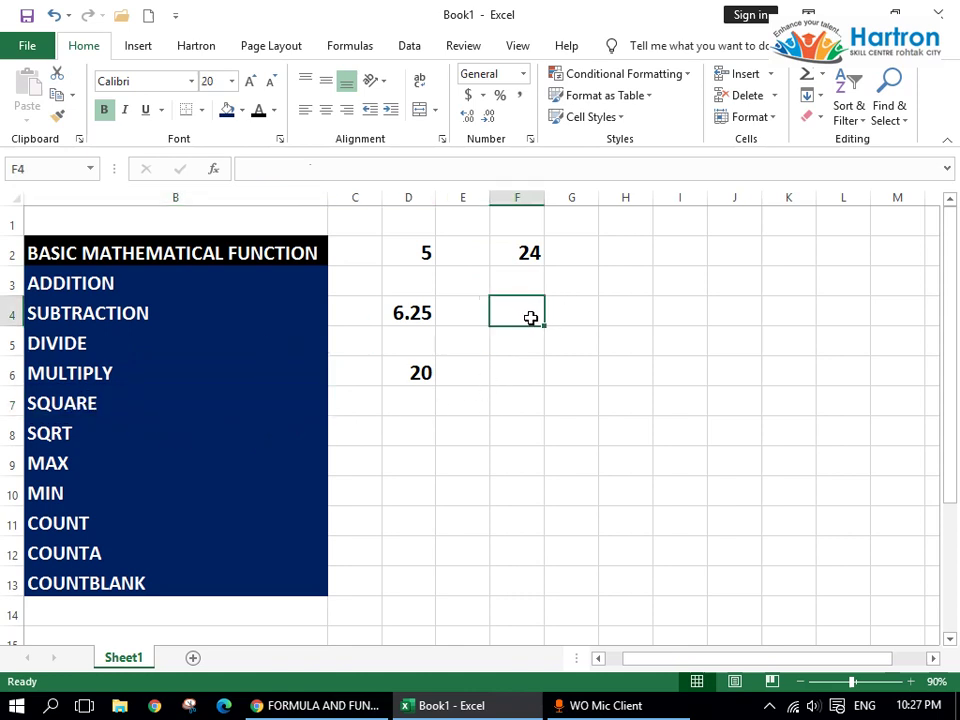
{"action": "left_click", "coordinate": [521, 347]}
{"action": "left_click", "coordinate": [527, 317]}
{"action": "type", "text": "="}
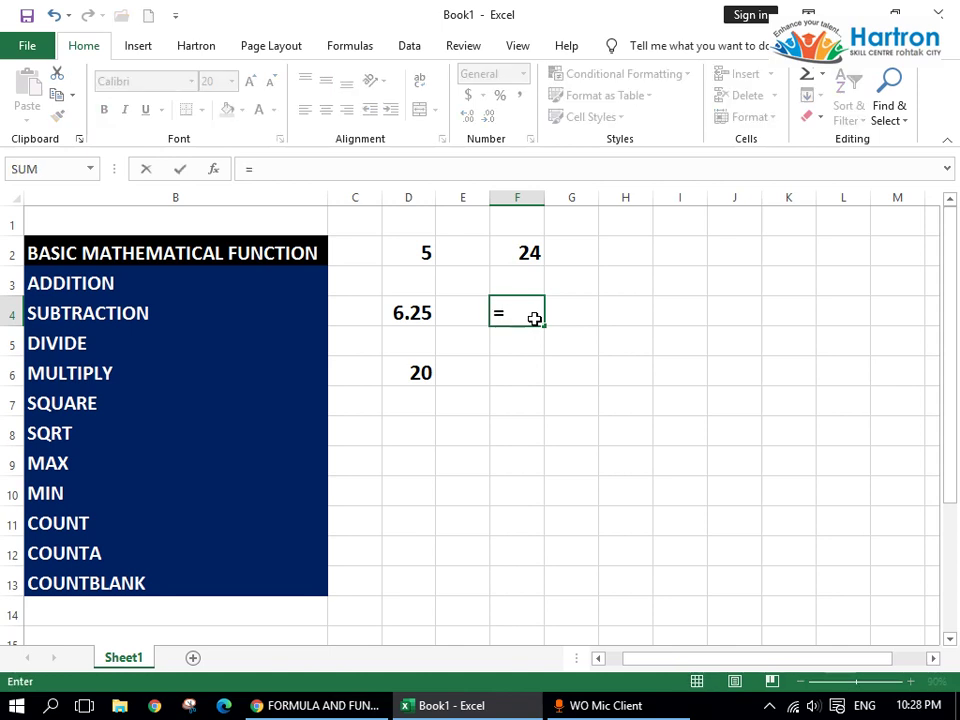
{"action": "type", "text": "2"}
{"action": "type", "text": "^"}
{"action": "type", "text": "2"}
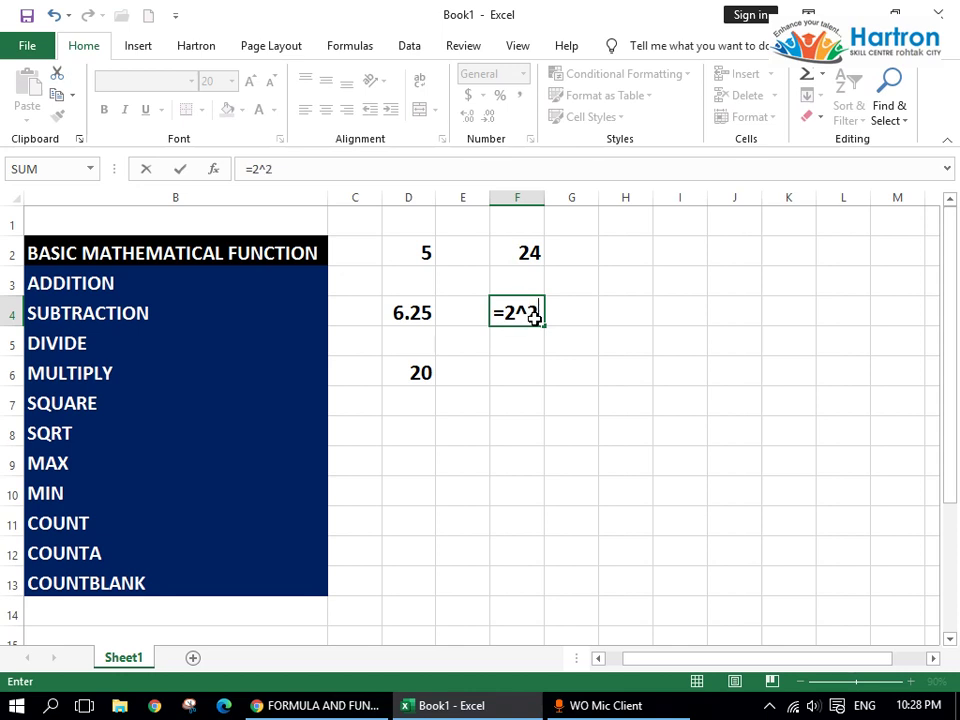
{"action": "key", "text": "Return"}
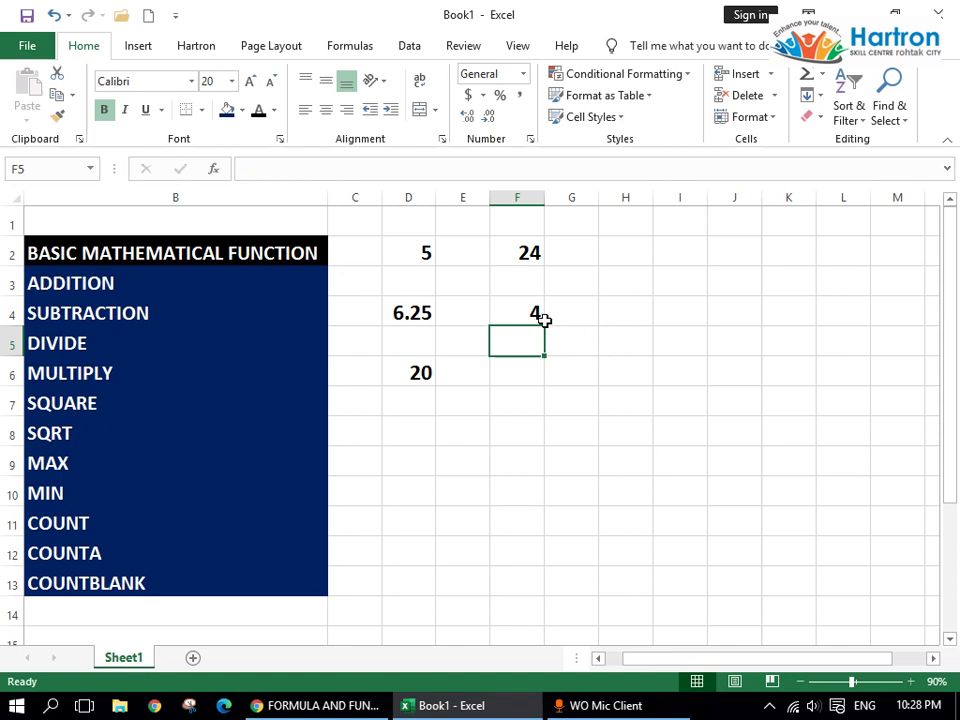
{"action": "left_click", "coordinate": [523, 313]}
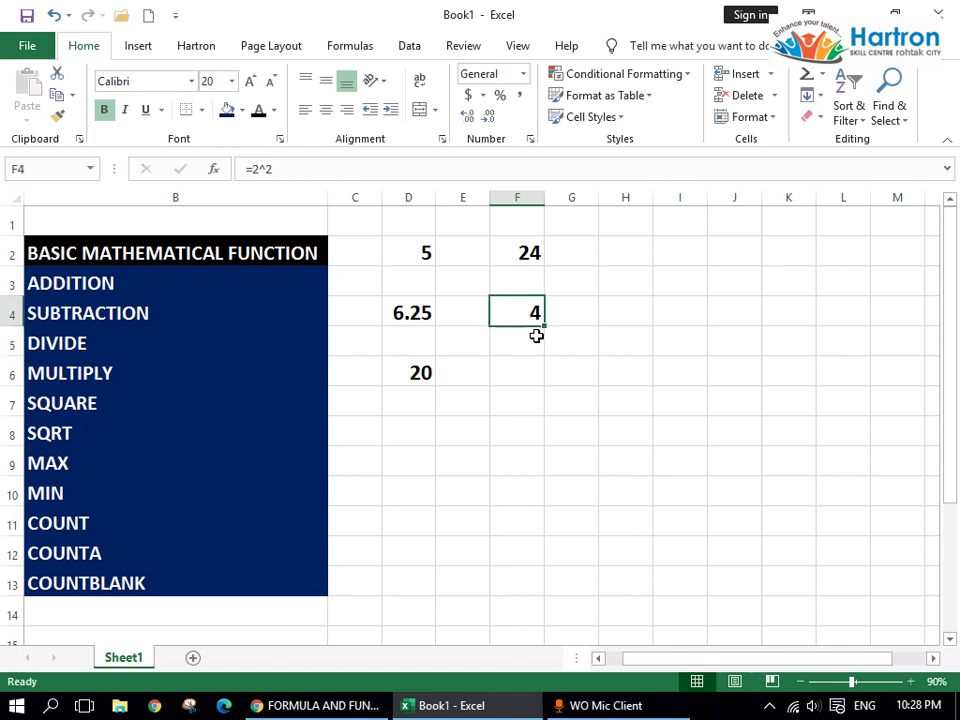
{"action": "left_click", "coordinate": [575, 315]}
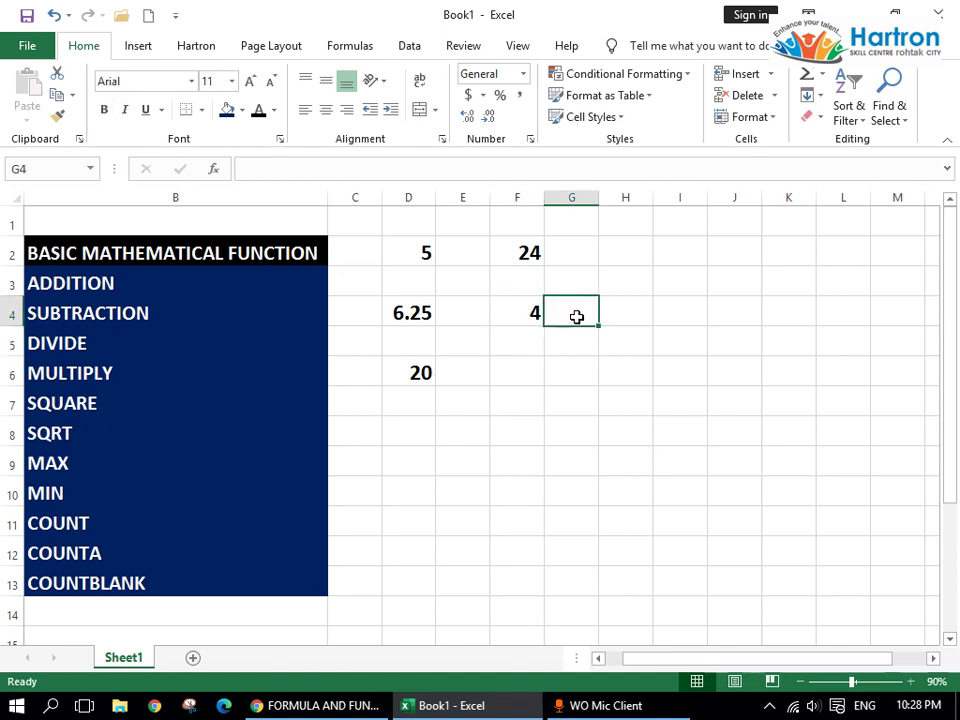
Step: Discard the half-typed entry in G4, leaving it empty, and move to F6
{"action": "type", "text": "="}
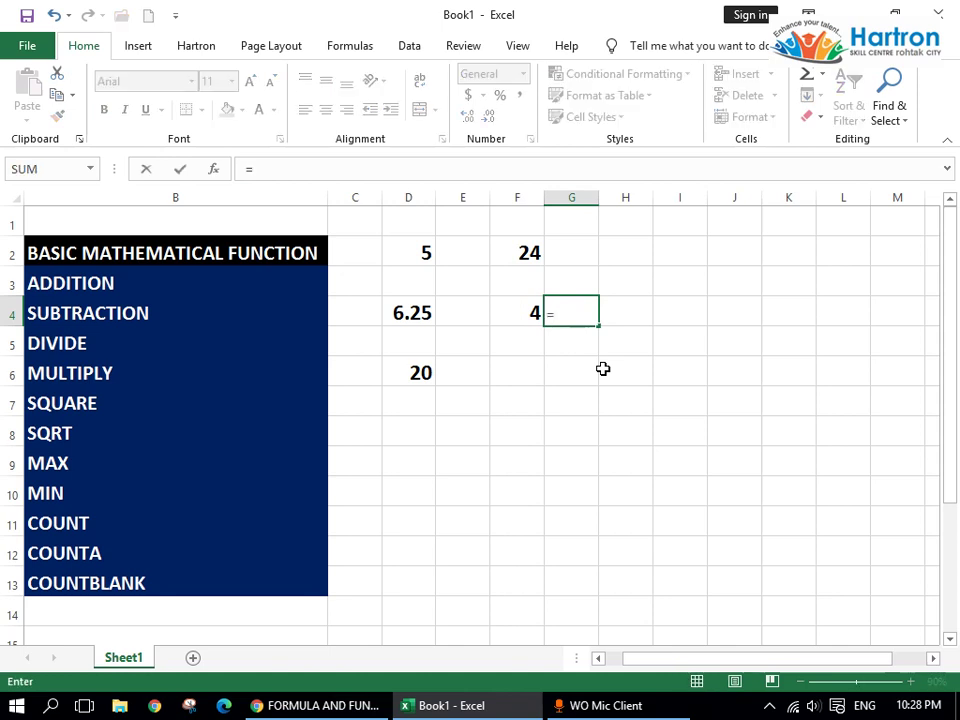
{"action": "type", "text": "5"}
{"action": "key", "text": "BackSpace"}
{"action": "key", "text": "BackSpace"}
{"action": "key", "text": "Return"}
{"action": "key", "text": "Left"}
{"action": "key", "text": "Down"}
Step: Enter =5^3 in F6 so it shows 125, and recheck the formula
{"action": "type", "text": "="}
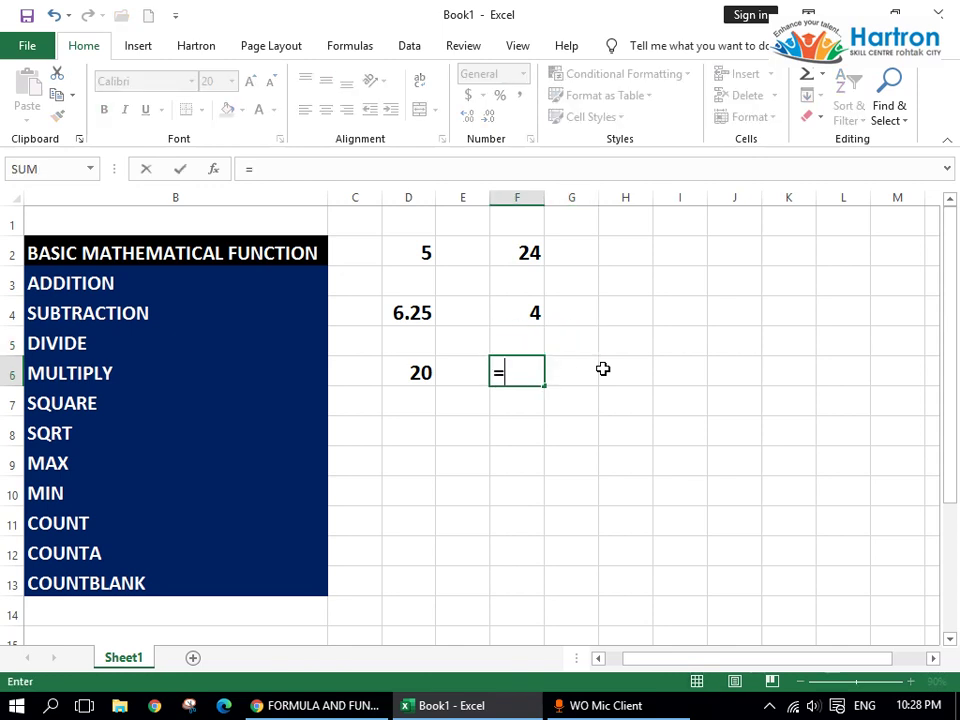
{"action": "type", "text": "5"}
{"action": "type", "text": "^3"}
{"action": "key", "text": "Return"}
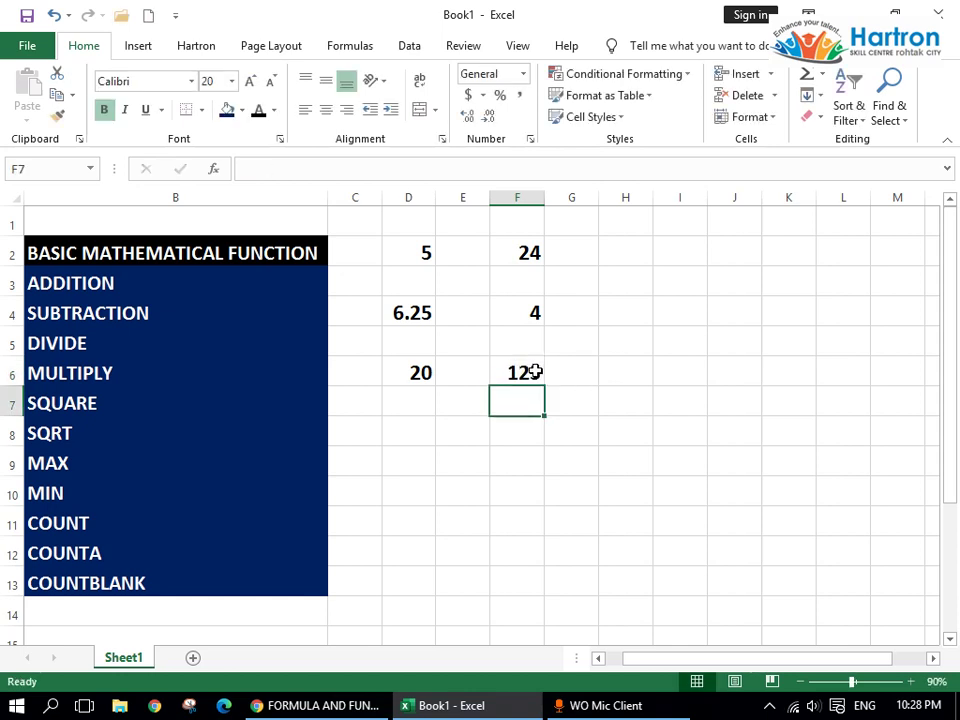
{"action": "left_click", "coordinate": [530, 372]}
{"action": "double_click", "coordinate": [521, 372]}
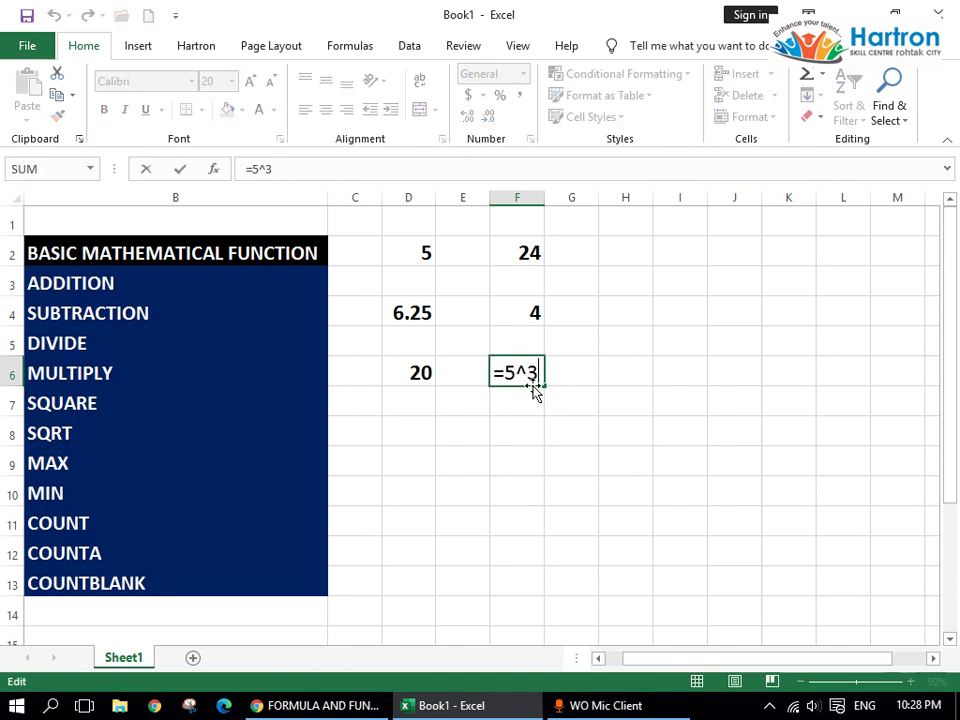
{"action": "key", "text": "Return"}
{"action": "left_click", "coordinate": [527, 374]}
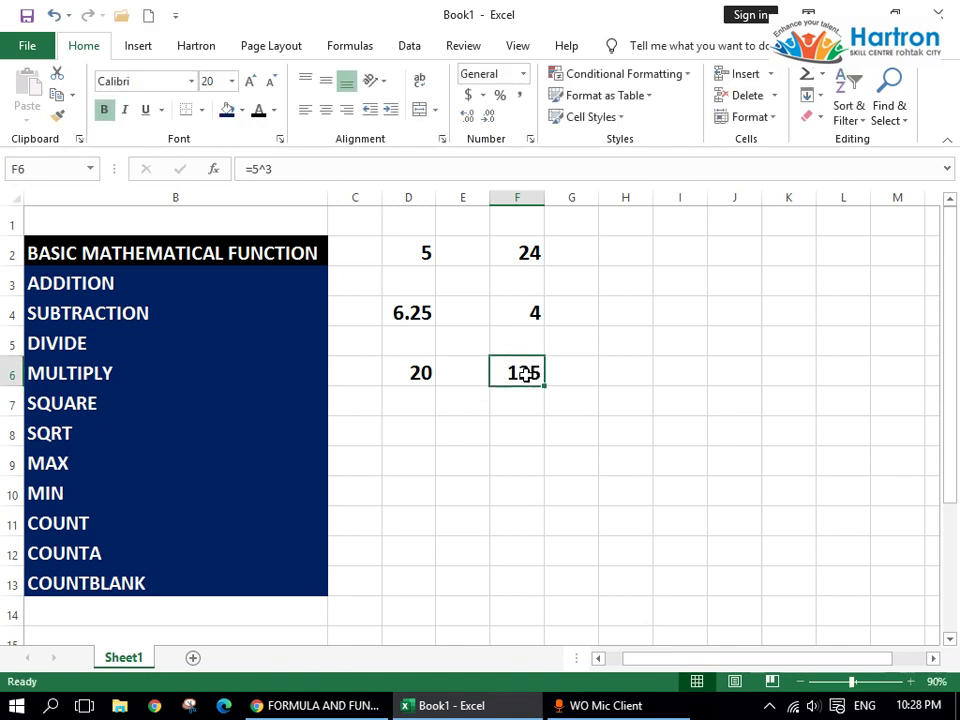
Step: Select E8 for the square root example and draw a square-root sign's top bar
{"action": "left_click", "coordinate": [72, 433]}
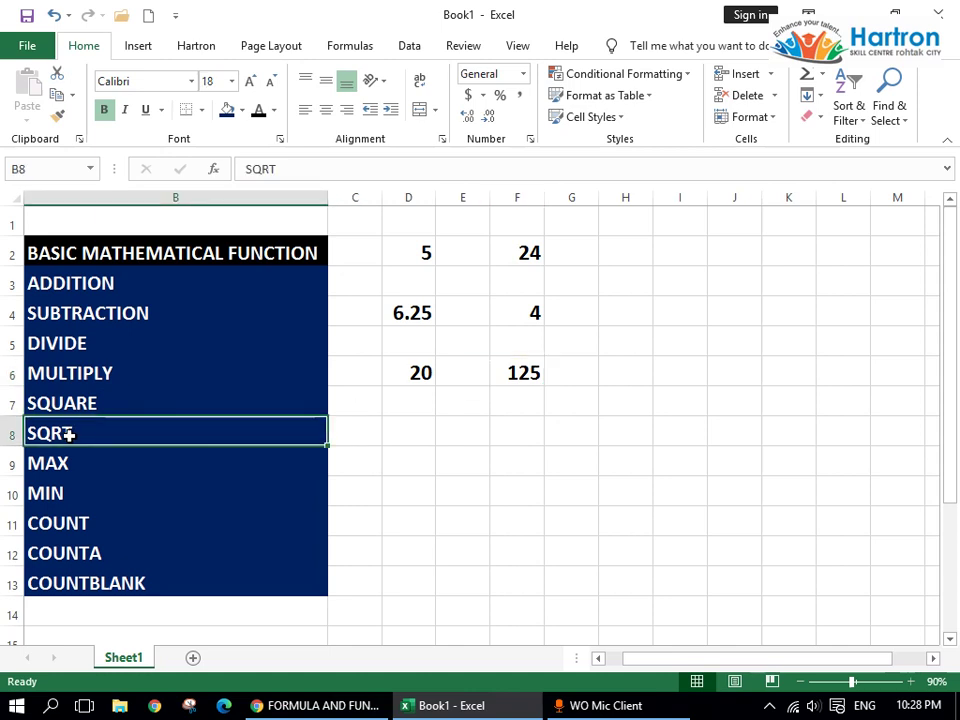
{"action": "left_click", "coordinate": [520, 410]}
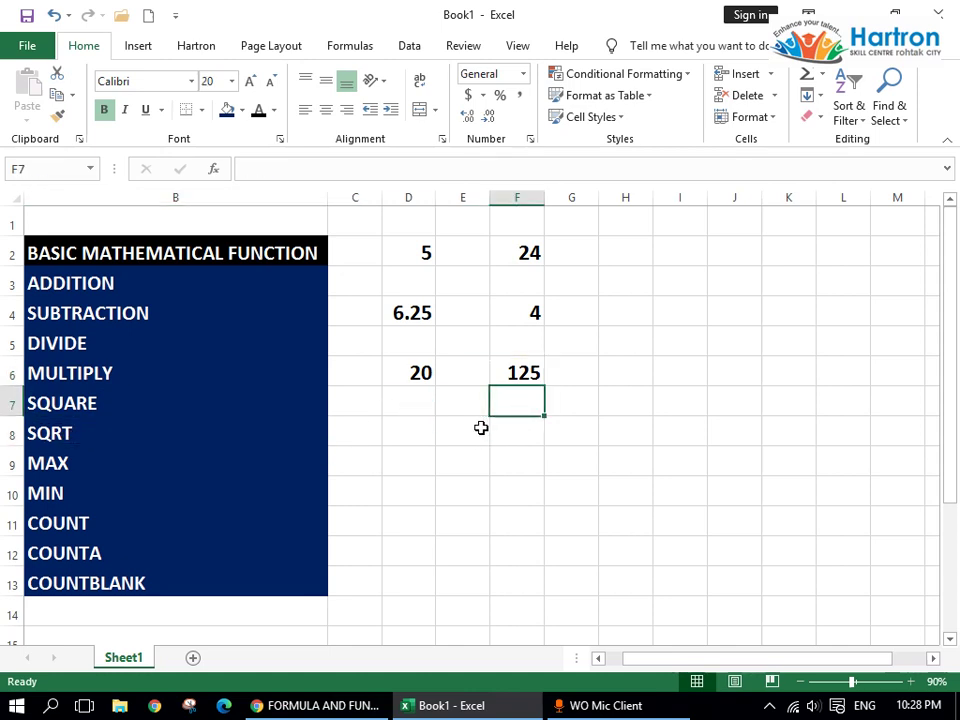
{"action": "left_click", "coordinate": [482, 430]}
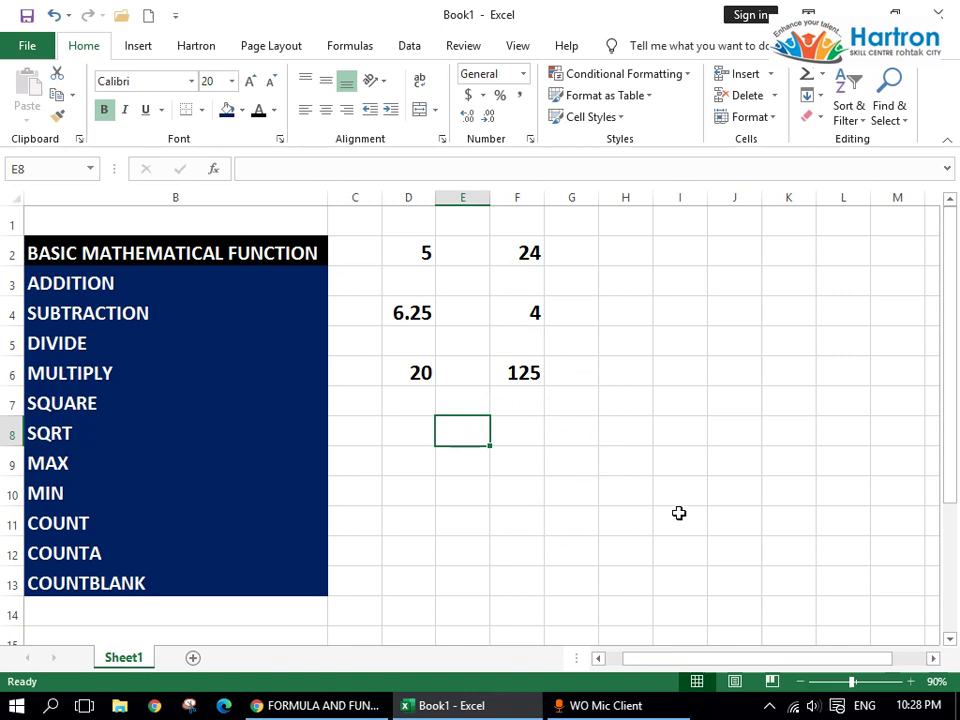
{"action": "left_click_drag", "start_coordinate": [635, 325], "coordinate": [745, 307]}
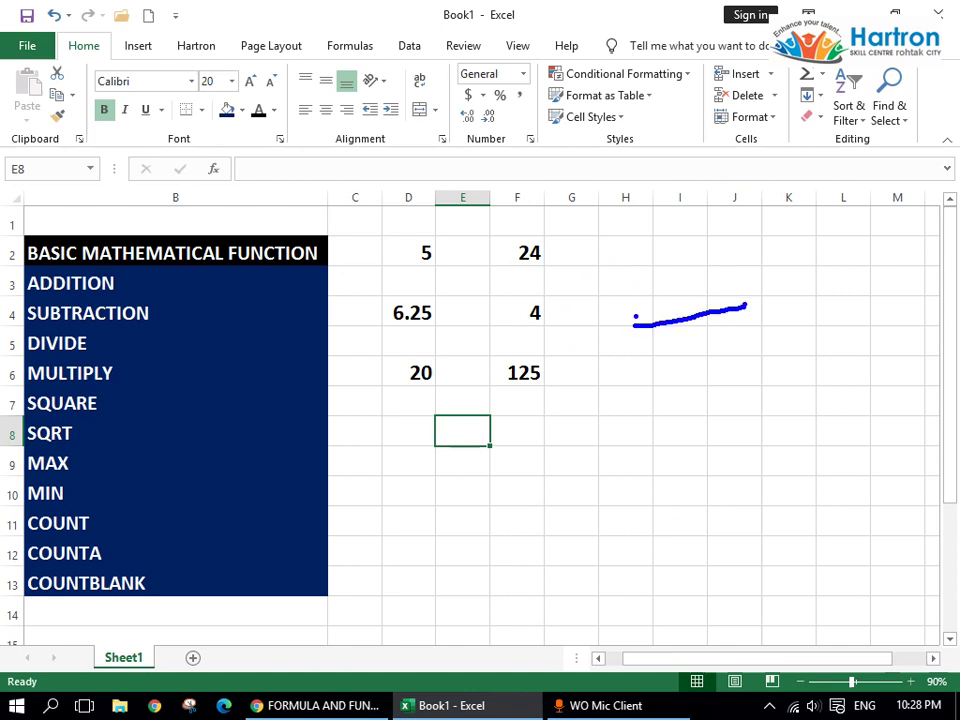
{"action": "left_click_drag", "start_coordinate": [634, 325], "coordinate": [598, 352]}
{"action": "mouse_move", "coordinate": [666, 340]}
{"action": "left_mouse_down"}
{"action": "mouse_move", "coordinate": [697, 371]}
{"action": "mouse_move", "coordinate": [722, 352]}
{"action": "left_mouse_up"}
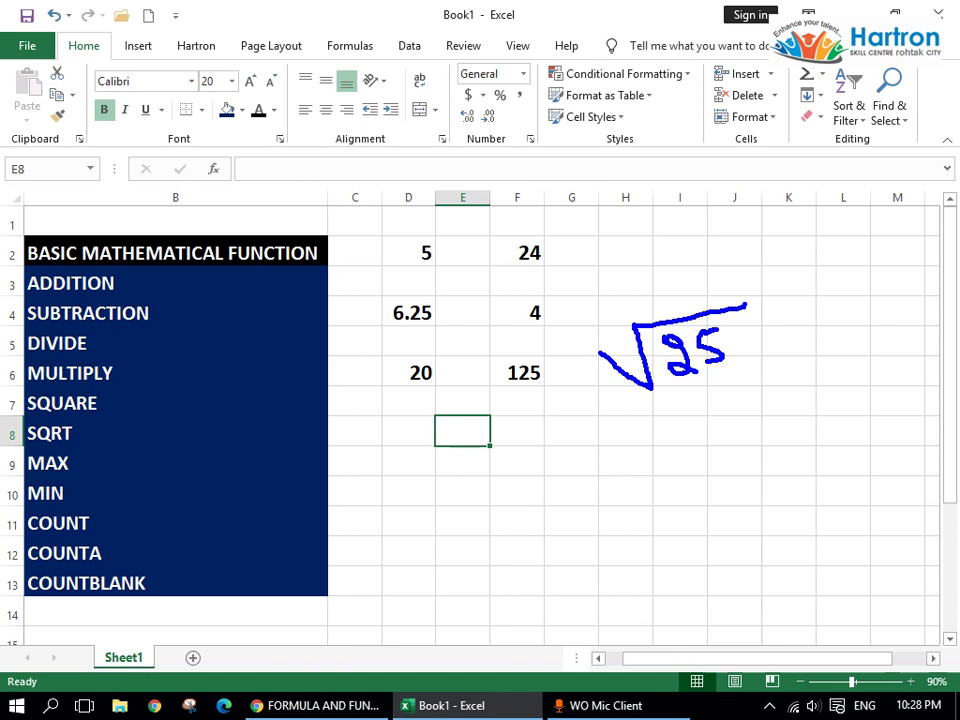
{"action": "mouse_move", "coordinate": [774, 325]}
{"action": "left_mouse_down"}
{"action": "mouse_move", "coordinate": [803, 320]}
{"action": "mouse_move", "coordinate": [813, 338]}
{"action": "left_mouse_up"}
{"action": "left_click_drag", "start_coordinate": [850, 299], "coordinate": [850, 338]}
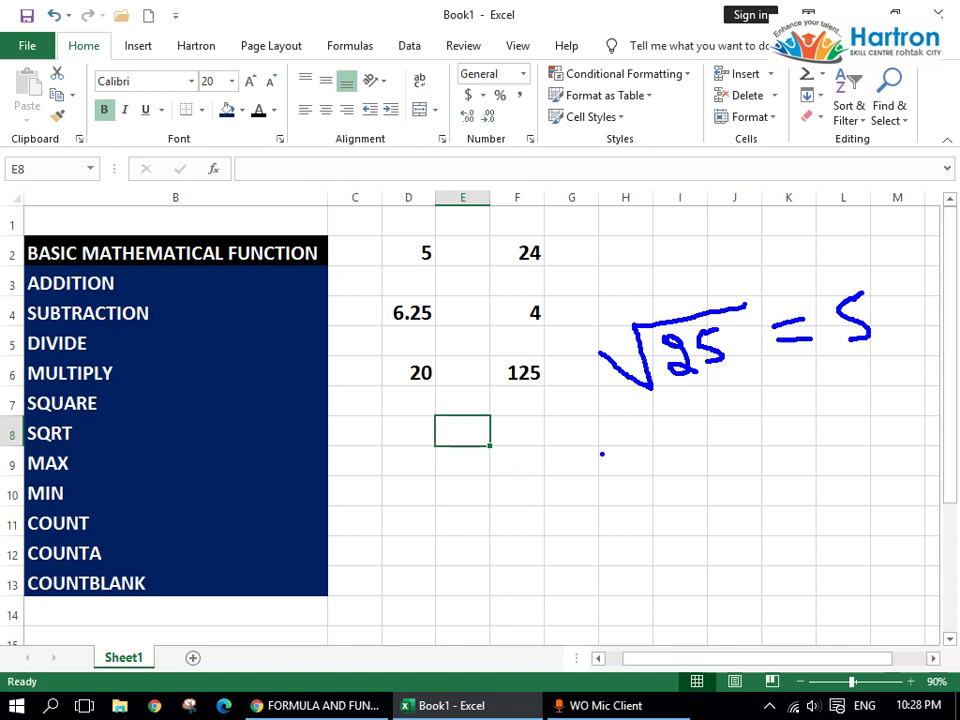
{"action": "key", "text": "Escape"}
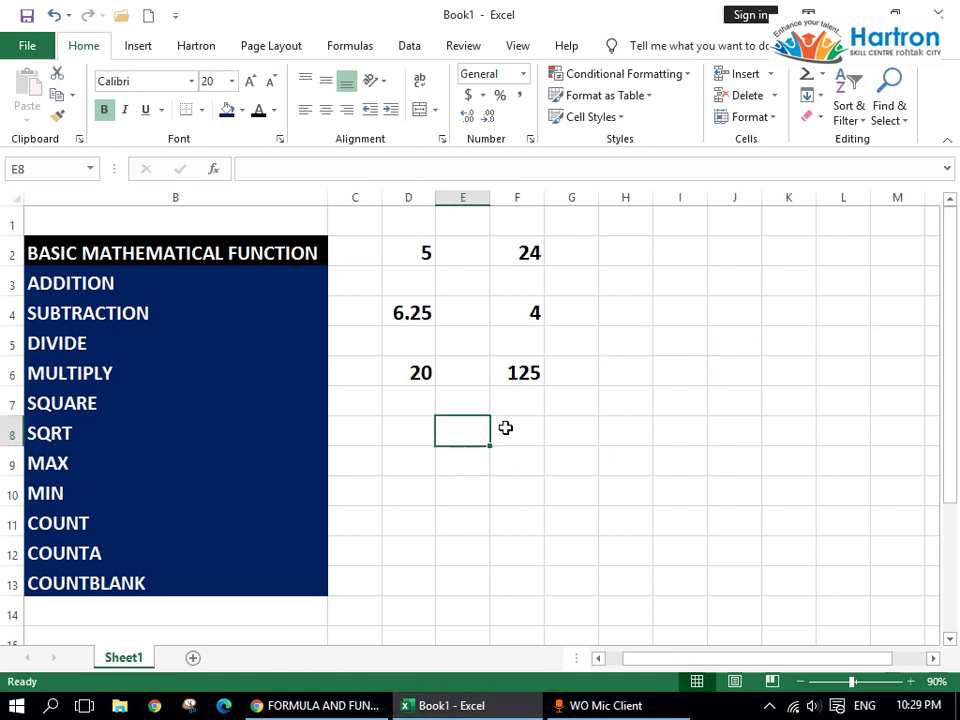
Step: Enter =SQRT(125) in E8 using the SQRT autocomplete suggestion
{"action": "left_click", "coordinate": [506, 429]}
{"action": "left_click", "coordinate": [454, 436]}
{"action": "type", "text": "="}
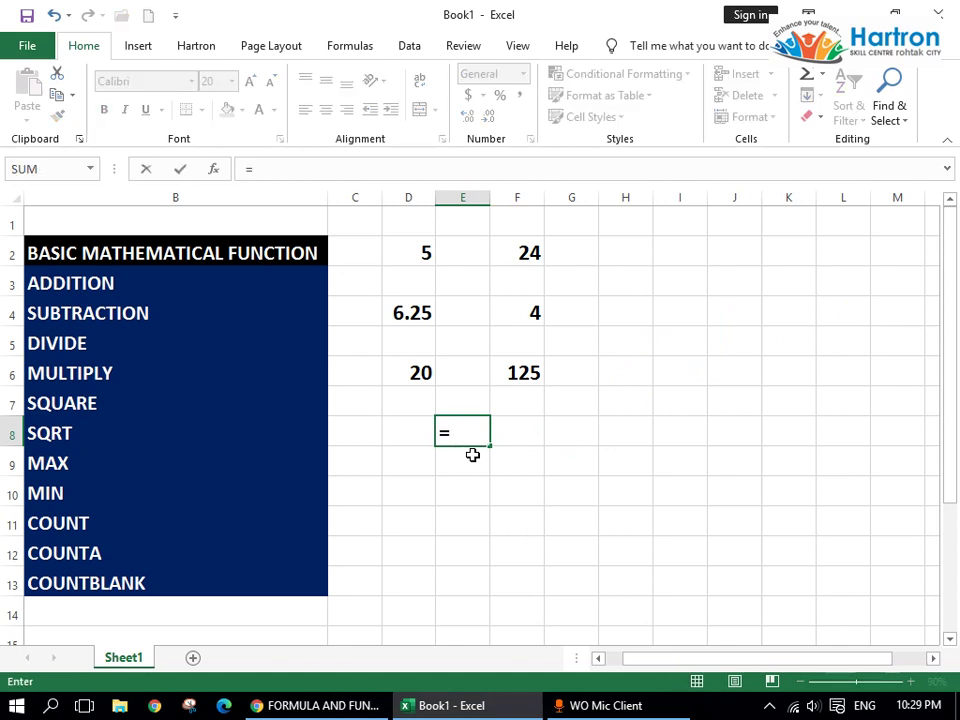
{"action": "type", "text": "sq"}
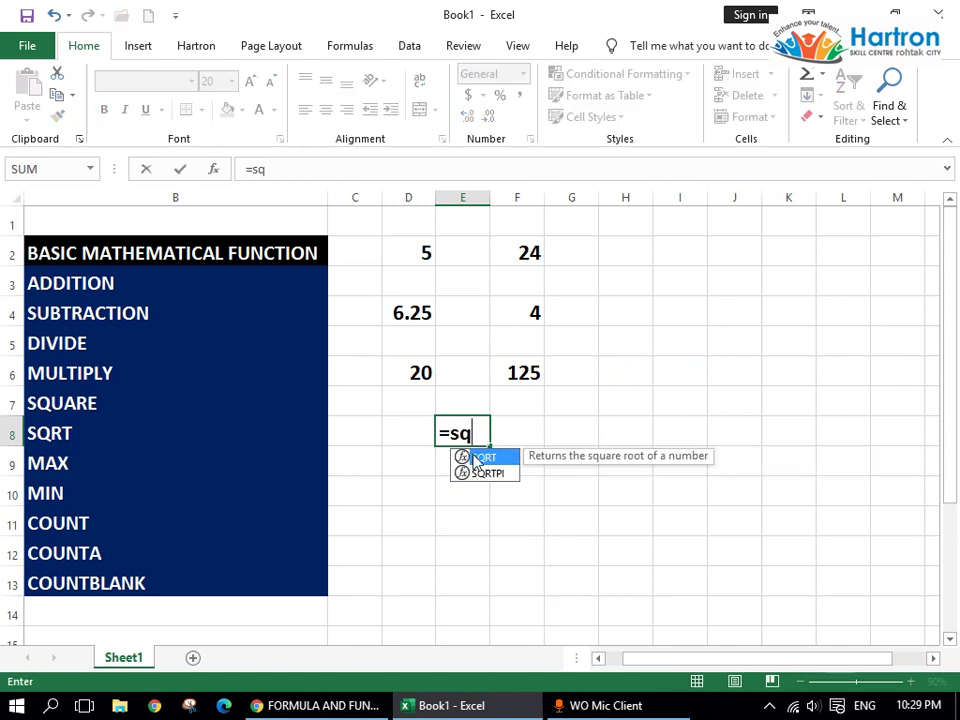
{"action": "double_click", "coordinate": [472, 456]}
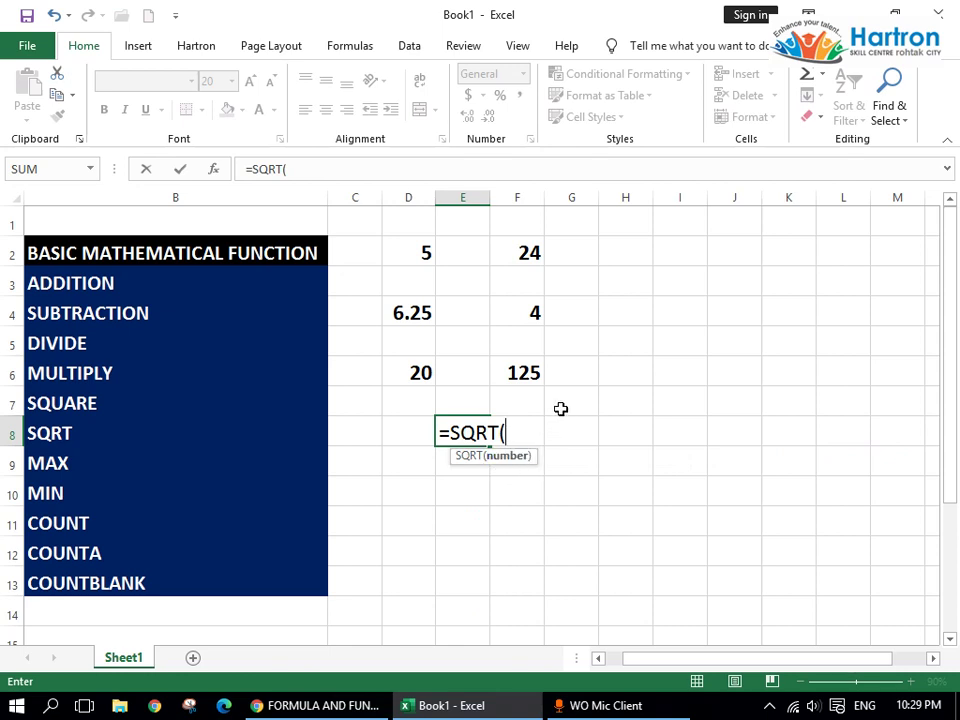
{"action": "type", "text": "125"}
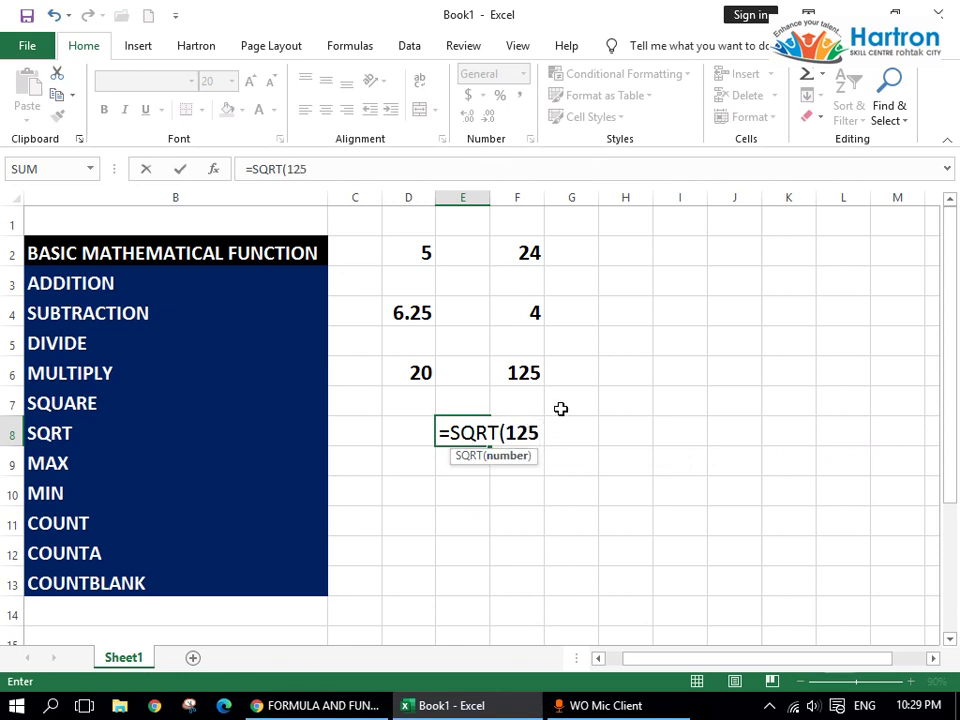
{"action": "key", "text": "Return"}
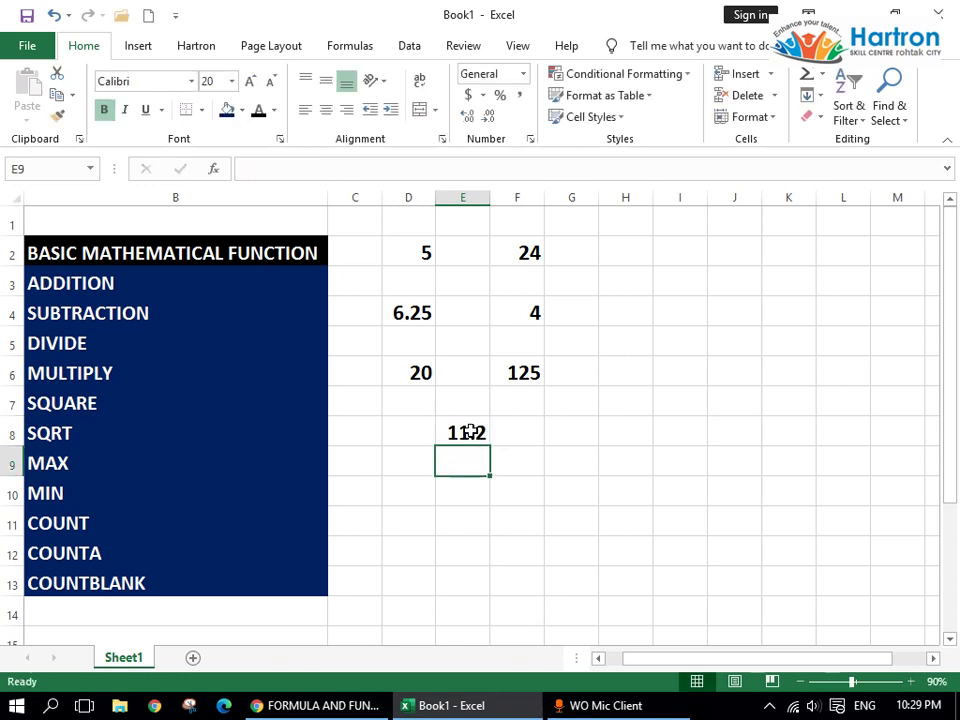
{"action": "left_click", "coordinate": [476, 431]}
Step: Change the SQRT argument in E8 from 125 to 625
{"action": "double_click", "coordinate": [476, 431]}
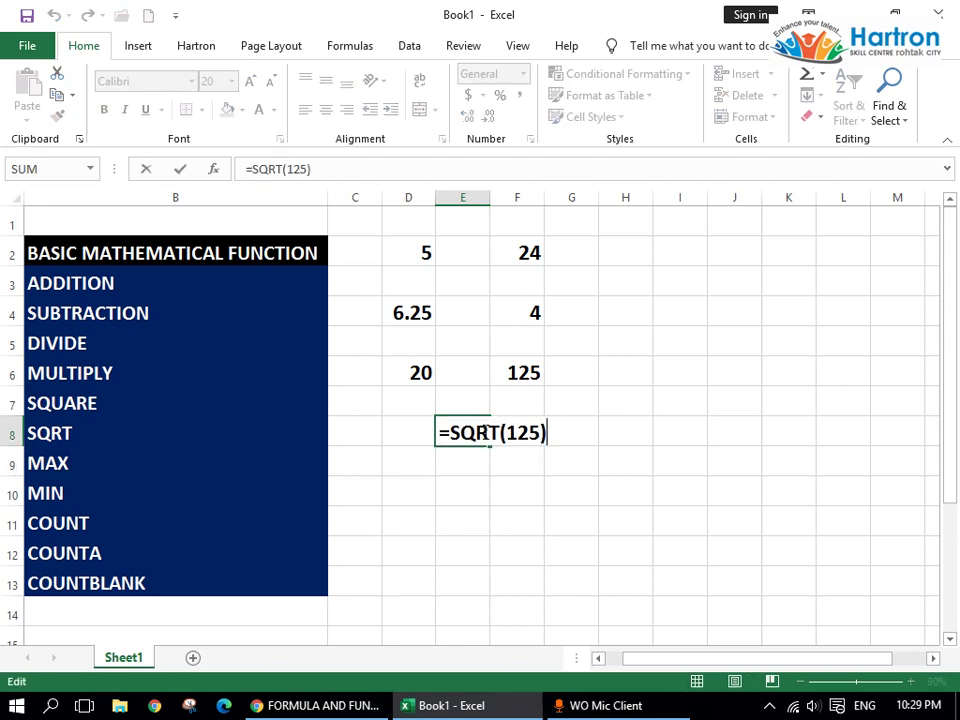
{"action": "key", "text": "BackSpace"}
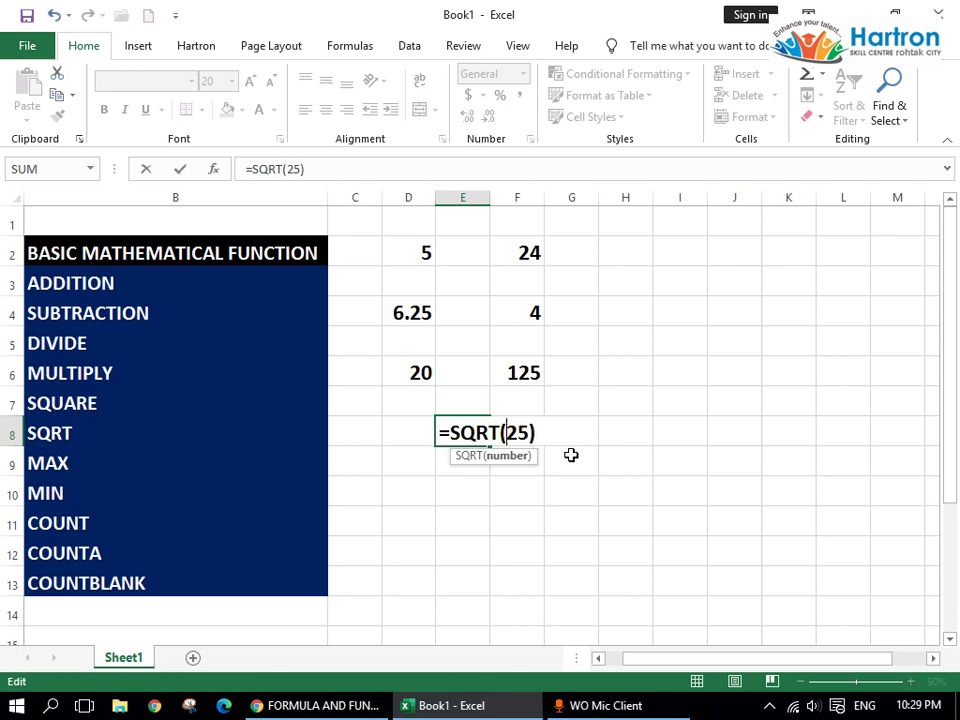
{"action": "type", "text": "6"}
{"action": "key", "text": "Return"}
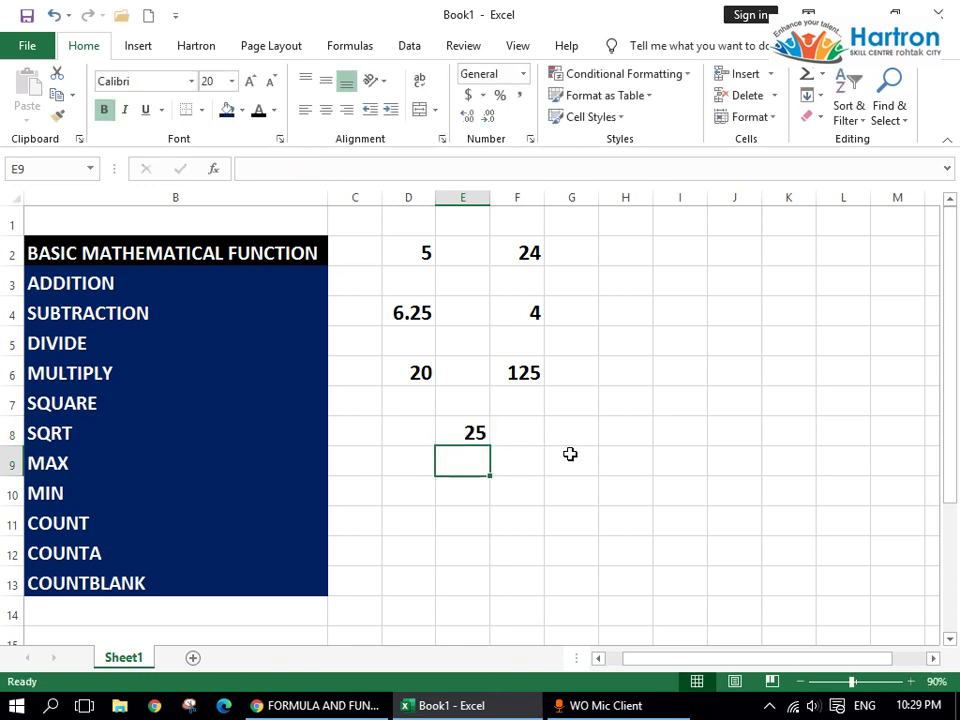
{"action": "left_click", "coordinate": [471, 431]}
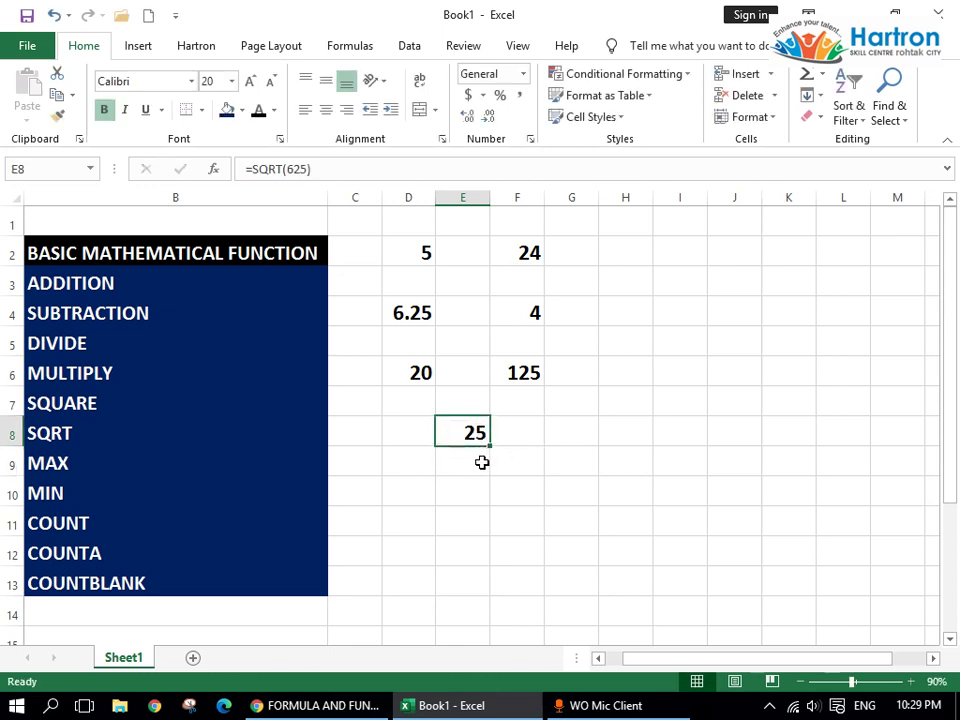
Step: Change the SQRT argument in E8 to 25 so it returns 5
{"action": "double_click", "coordinate": [481, 428]}
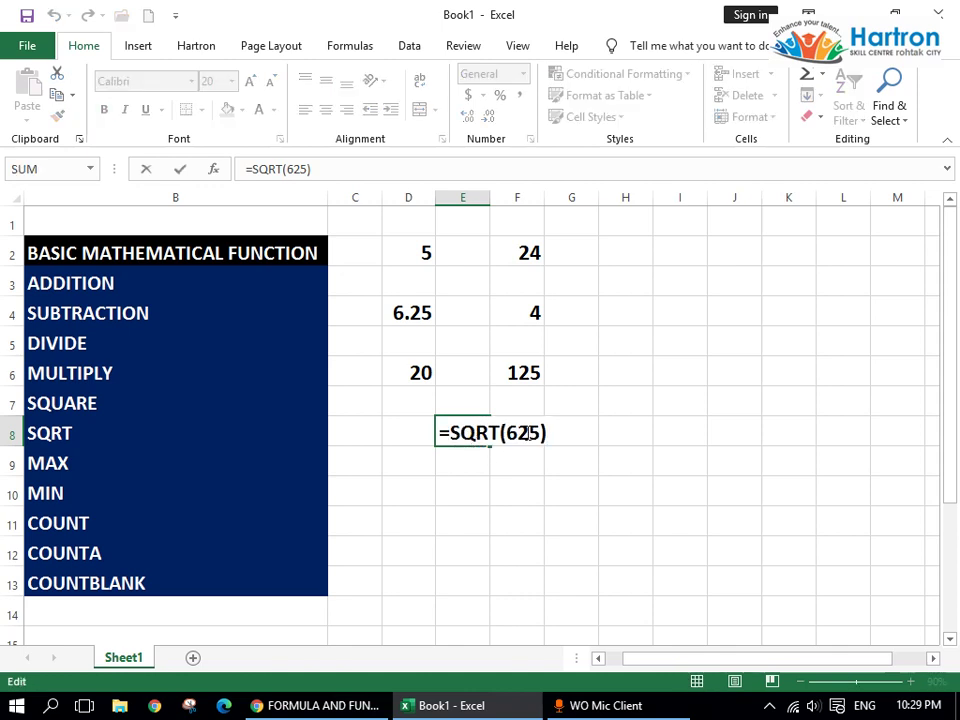
{"action": "left_click", "coordinate": [508, 433]}
{"action": "key", "text": "Delete"}
{"action": "key", "text": "Return"}
{"action": "left_click", "coordinate": [482, 434]}
{"action": "key", "text": "Return"}
{"action": "left_click", "coordinate": [66, 461]}
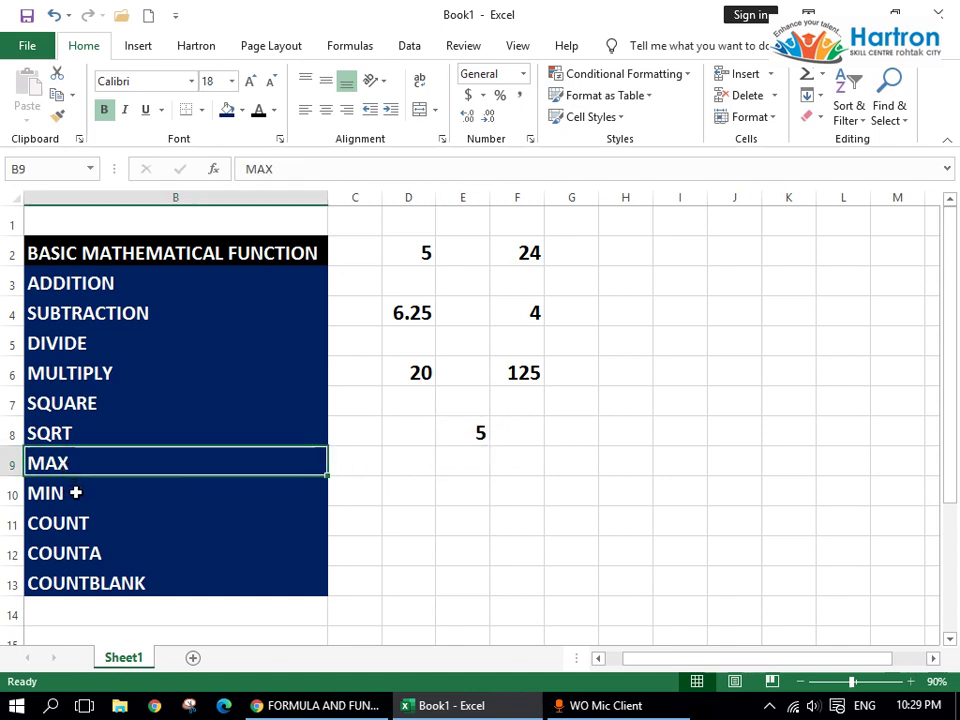
Step: Enter =MAX(D2:F8) in E10, returning 125
{"action": "left_click", "coordinate": [75, 492]}
{"action": "left_click", "coordinate": [501, 478]}
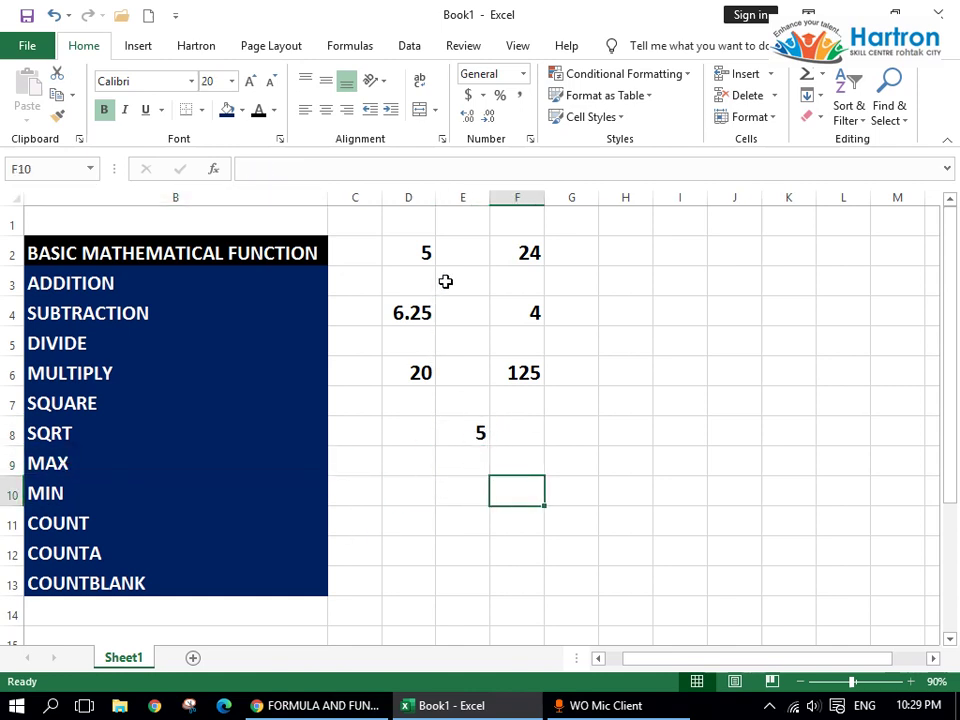
{"action": "left_click", "coordinate": [530, 372]}
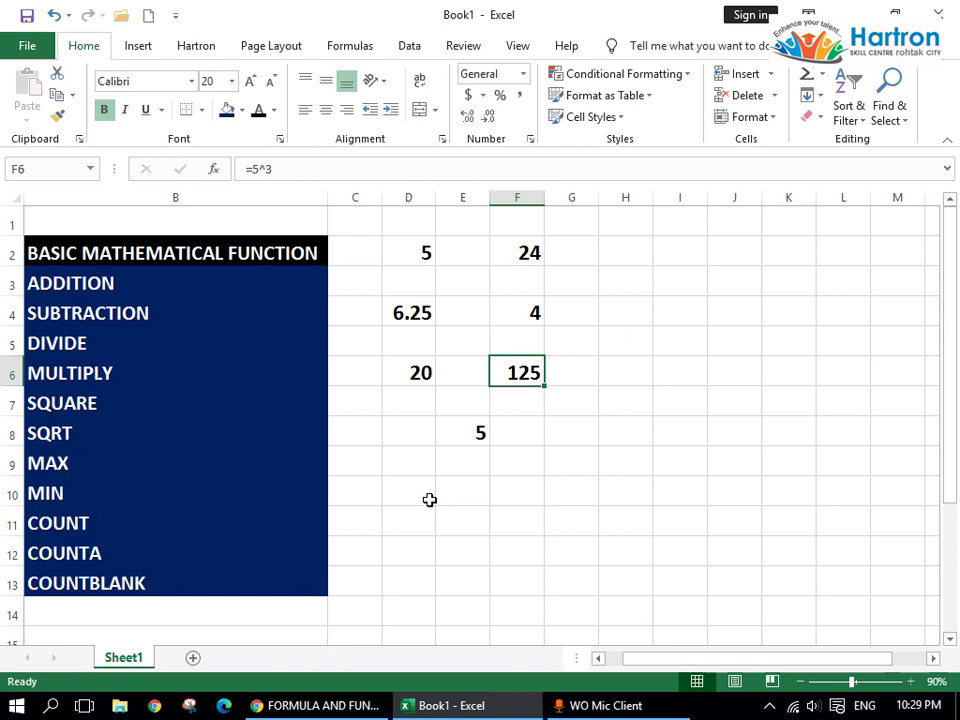
{"action": "left_click", "coordinate": [462, 489]}
{"action": "type", "text": "="}
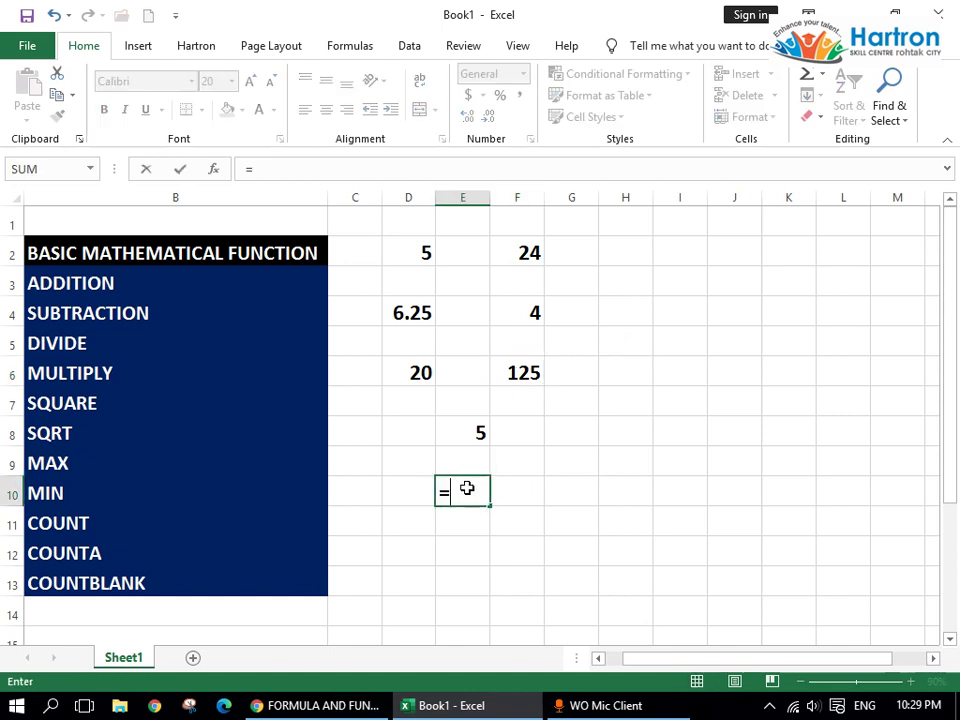
{"action": "type", "text": "max"}
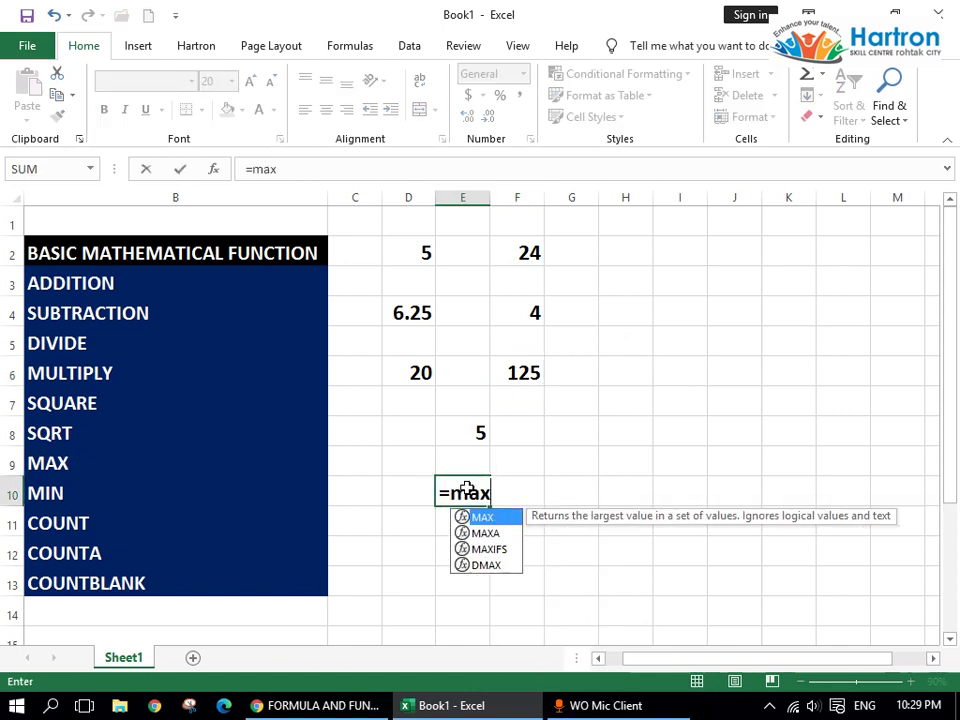
{"action": "key", "text": "Tab"}
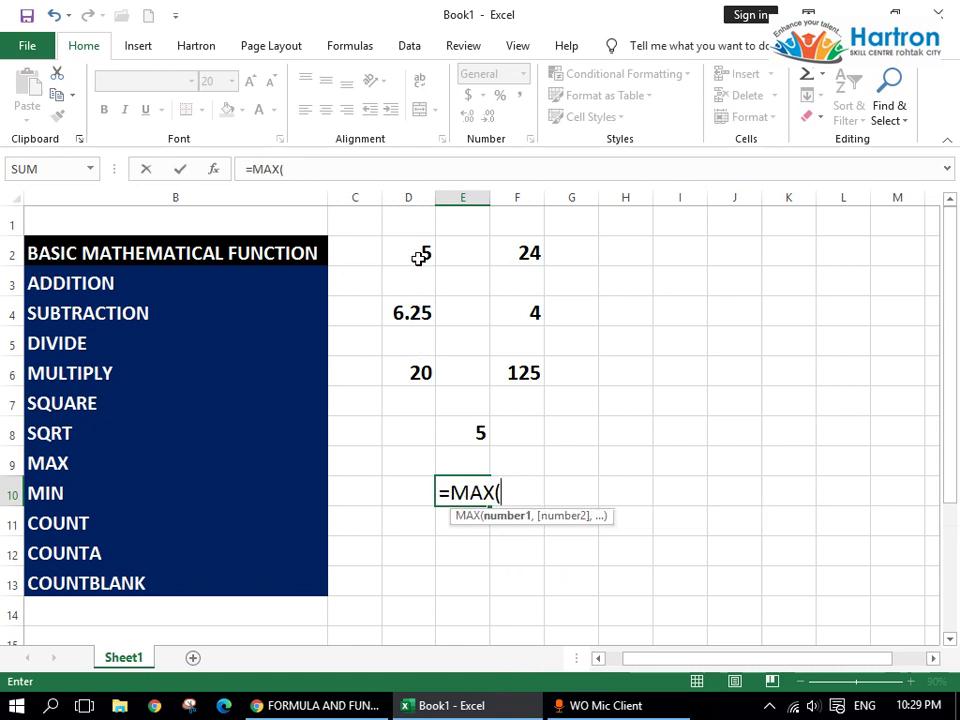
{"action": "left_click_drag", "start_coordinate": [396, 243], "coordinate": [544, 437]}
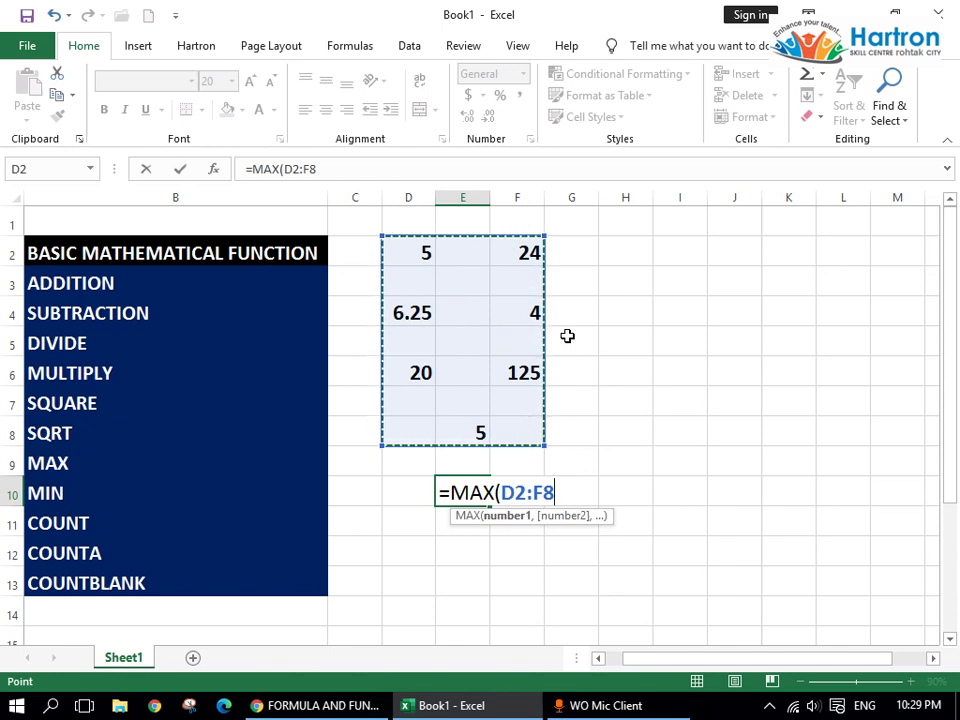
{"action": "key", "text": "Return"}
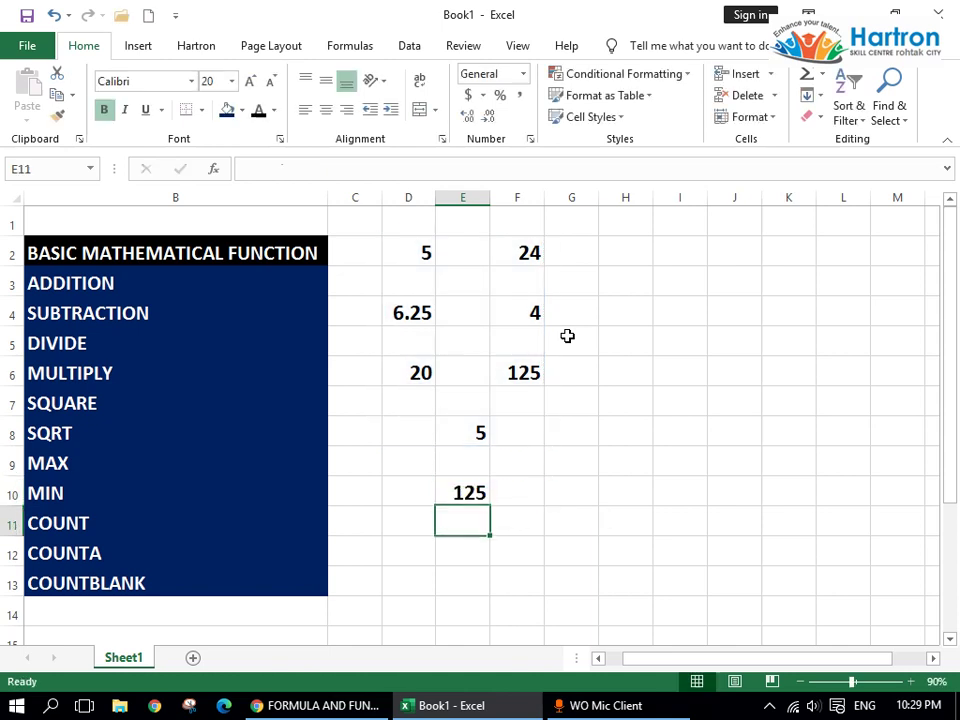
{"action": "left_click", "coordinate": [470, 500]}
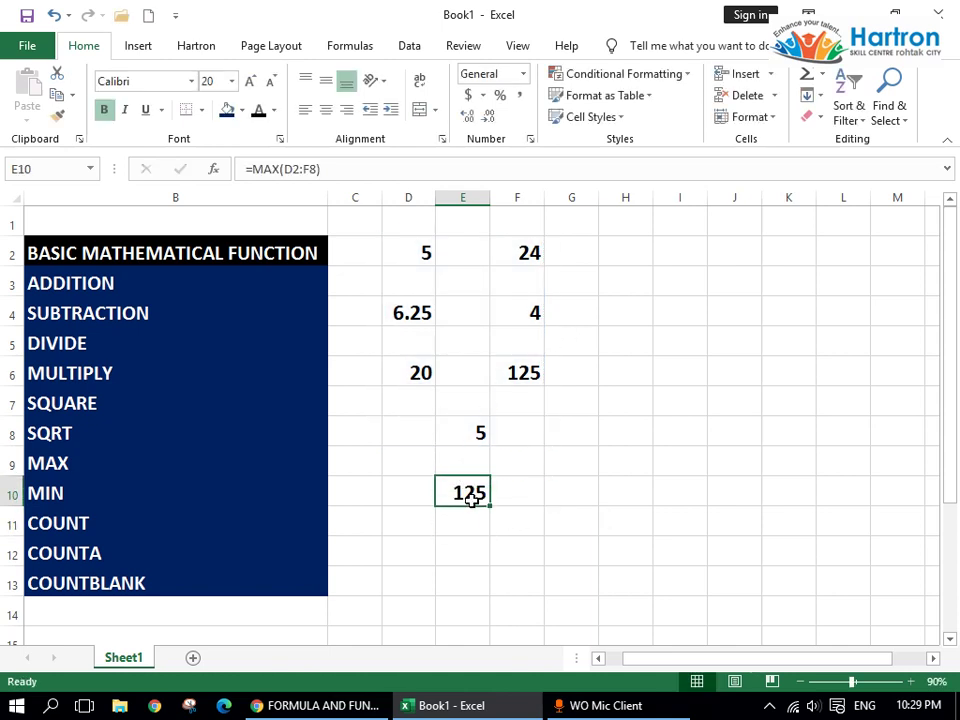
{"action": "left_click", "coordinate": [466, 310]}
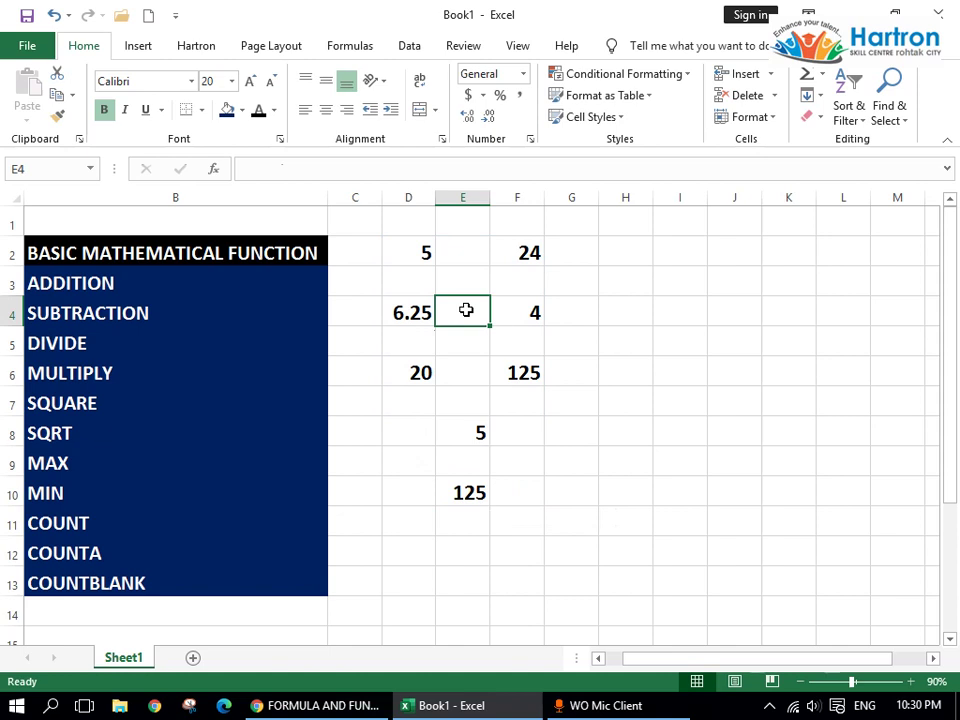
Step: Set E4 to 600 and confirm the MAX result in E10 now shows 600
{"action": "type", "text": "600"}
{"action": "key", "text": "Return"}
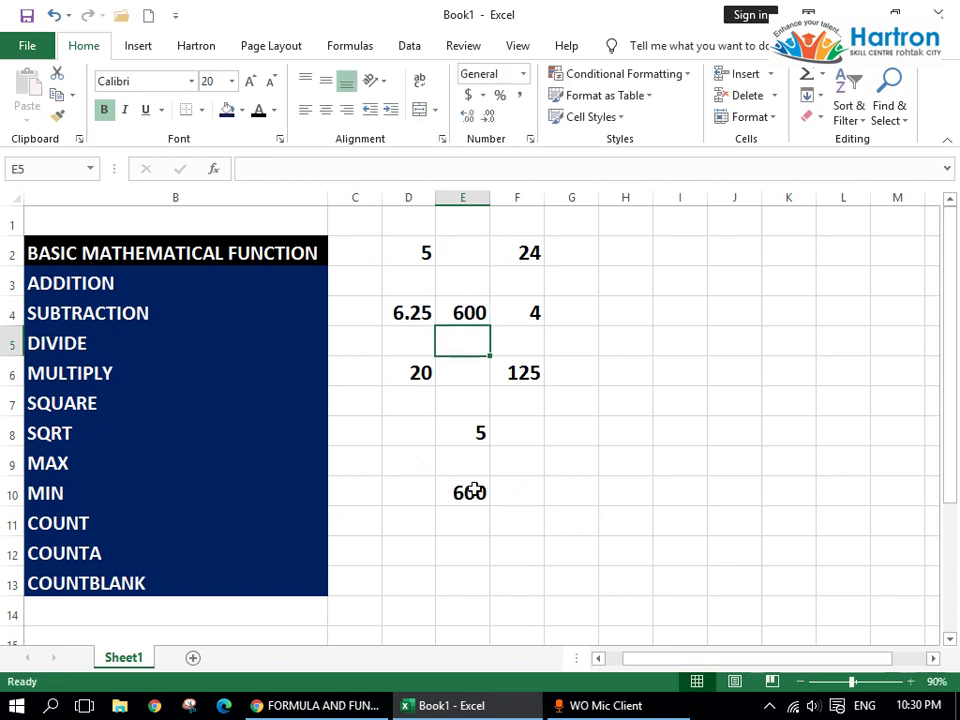
{"action": "left_click", "coordinate": [474, 491]}
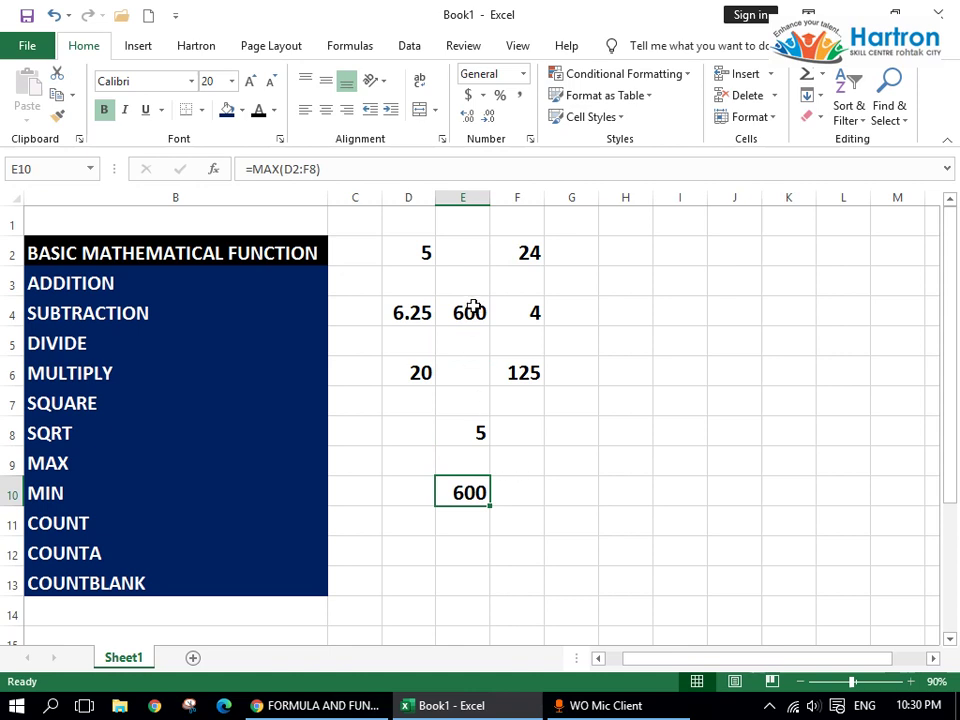
{"action": "mouse_move", "coordinate": [407, 243]}
{"action": "left_mouse_down"}
{"action": "mouse_move", "coordinate": [542, 390]}
{"action": "mouse_move", "coordinate": [540, 444]}
{"action": "left_mouse_up"}
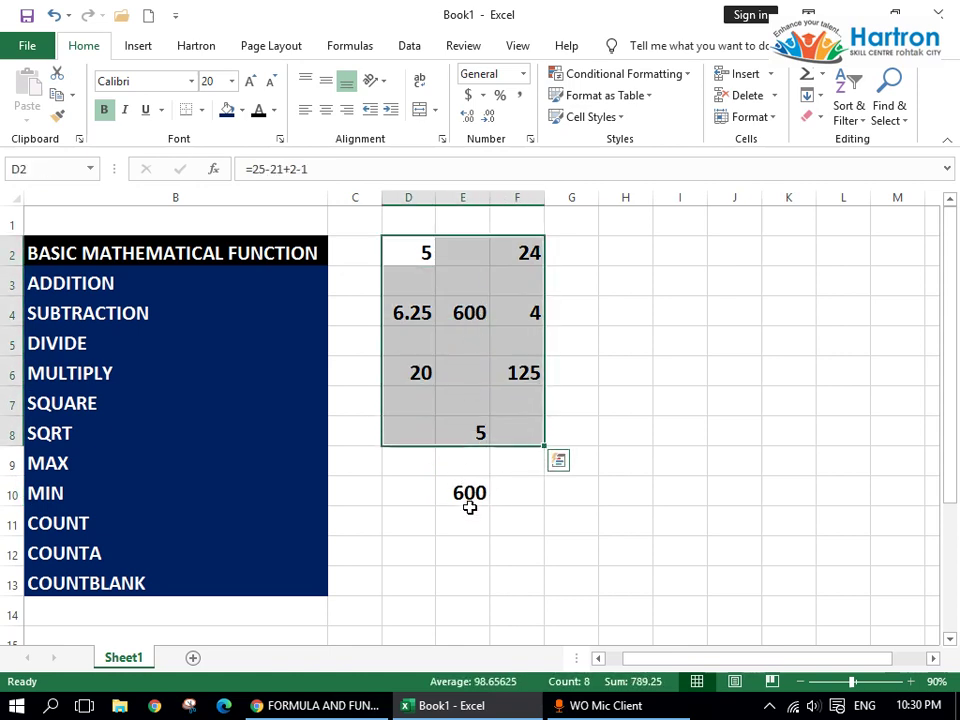
{"action": "left_click", "coordinate": [470, 492]}
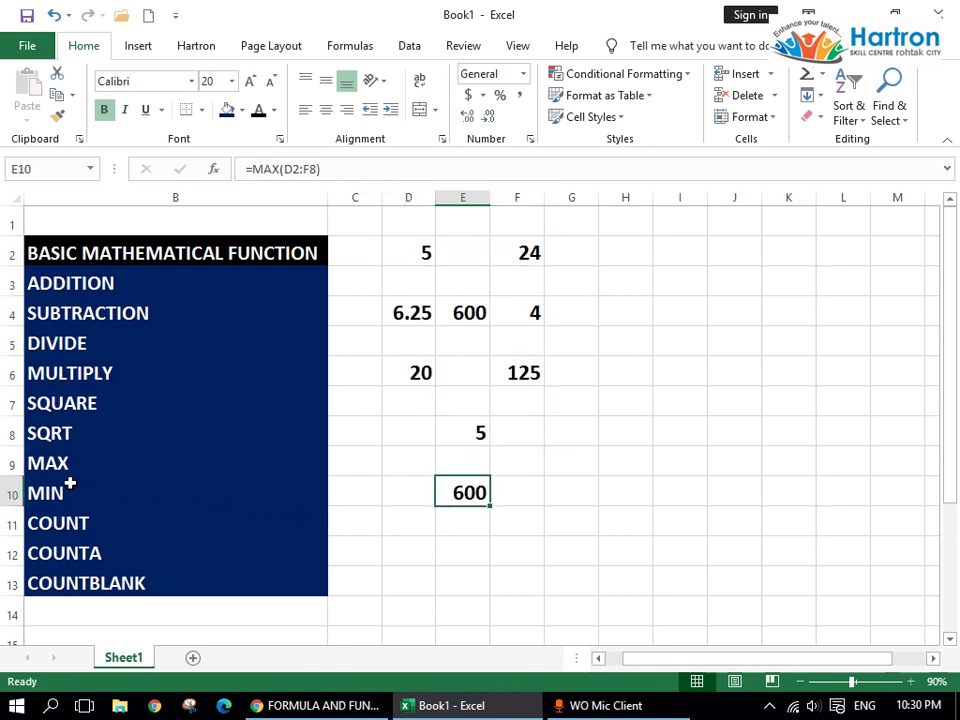
{"action": "left_click", "coordinate": [70, 462]}
{"action": "left_click", "coordinate": [64, 493]}
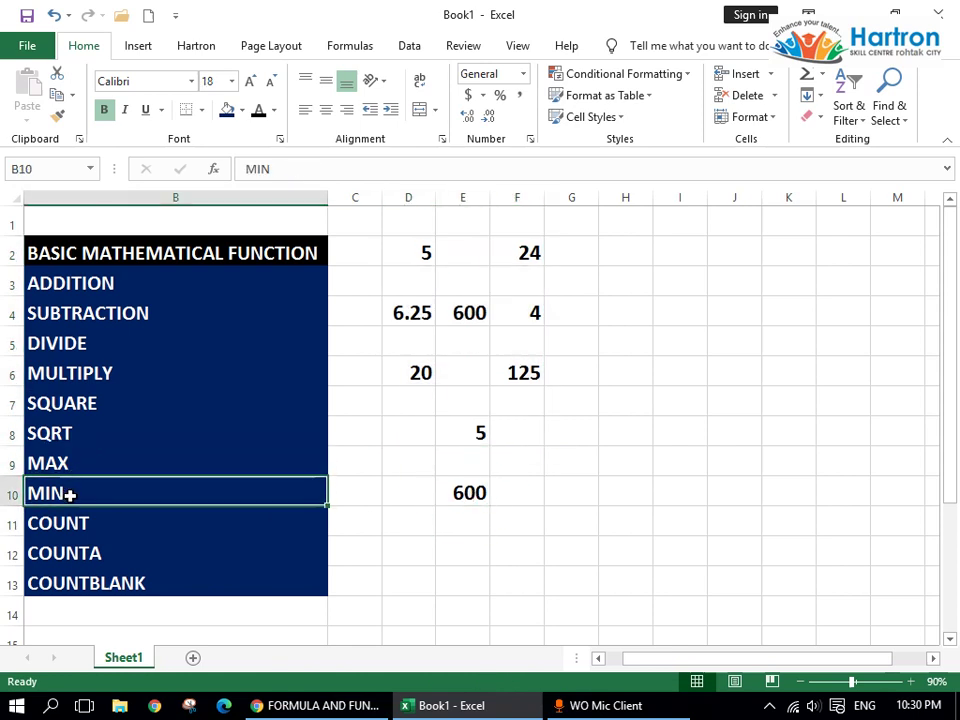
Step: Enter =MIN(D2:F8) in E11, returning 4
{"action": "left_click", "coordinate": [445, 517]}
{"action": "type", "text": "="}
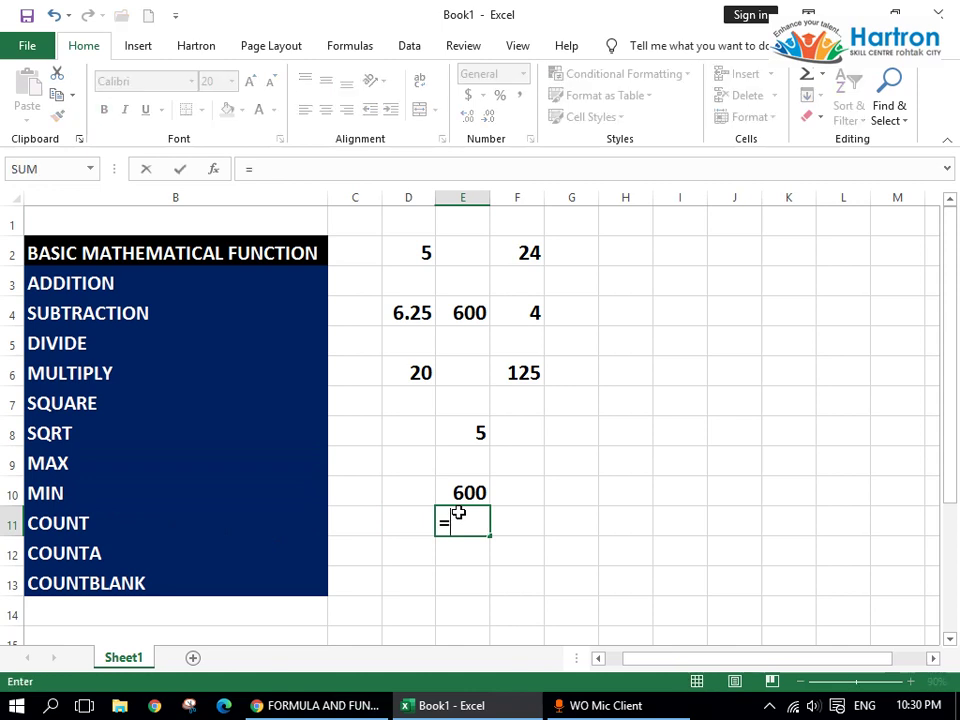
{"action": "type", "text": "min"}
{"action": "key", "text": "Tab"}
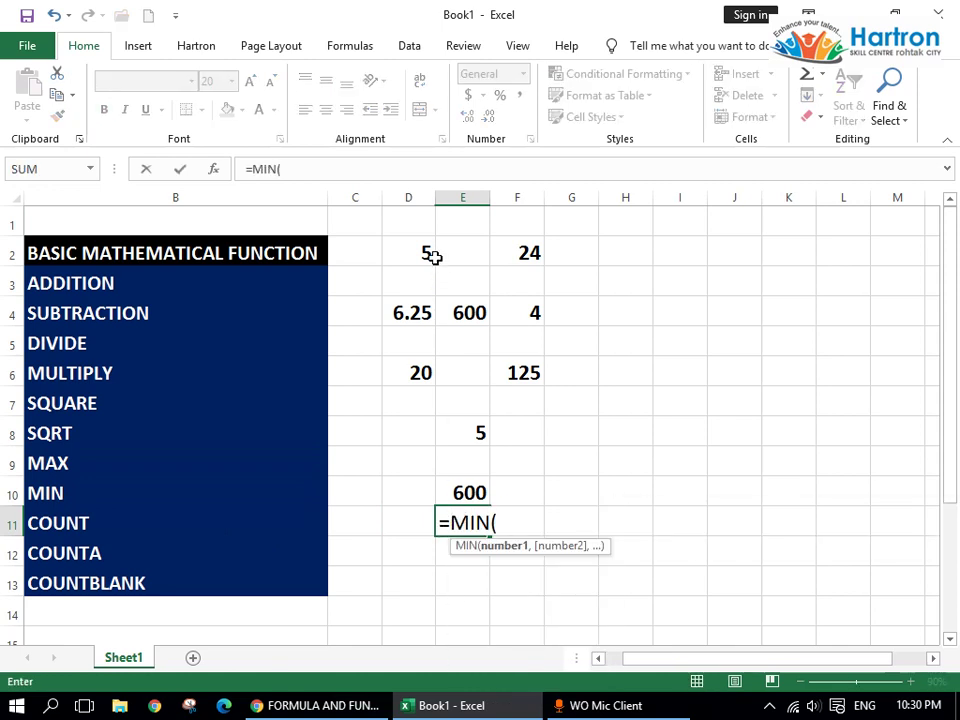
{"action": "left_click_drag", "start_coordinate": [435, 258], "coordinate": [540, 441]}
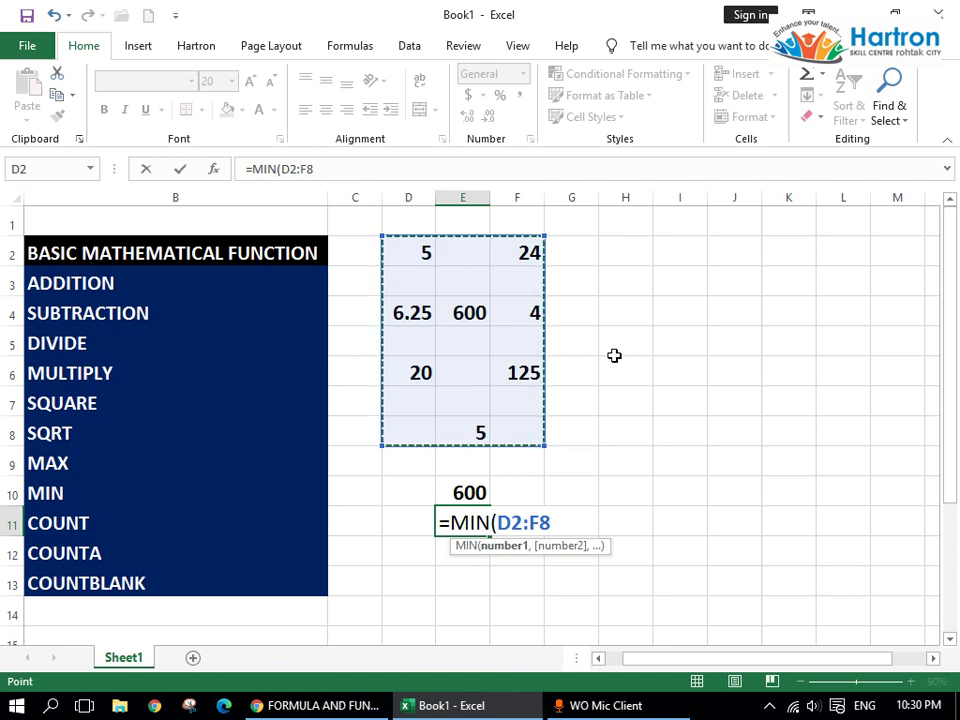
{"action": "key", "text": "Return"}
{"action": "left_click", "coordinate": [458, 524]}
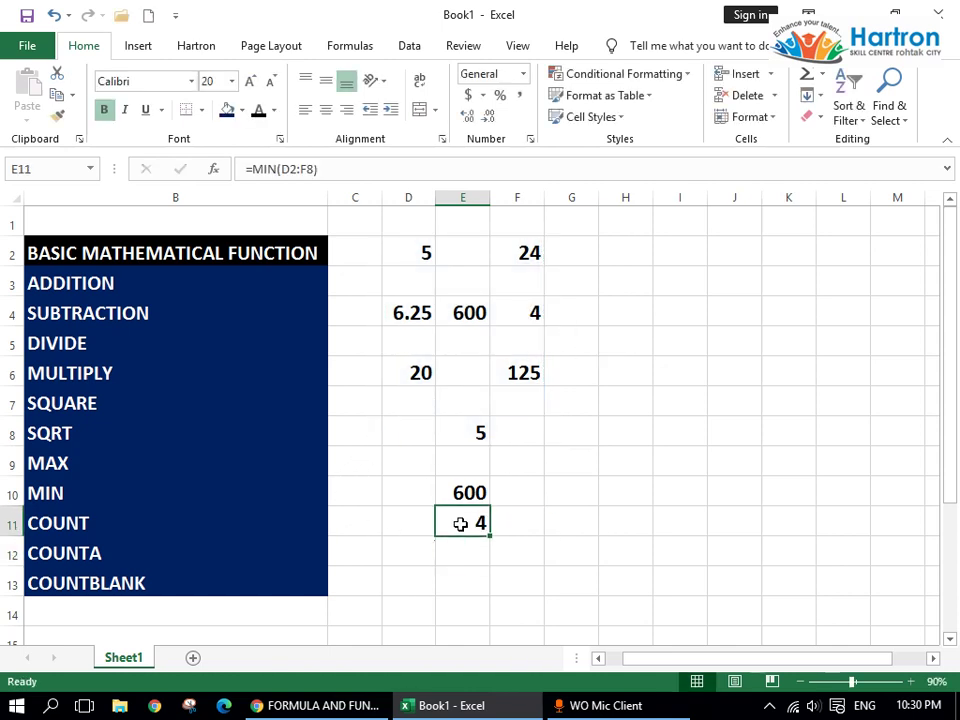
{"action": "left_click", "coordinate": [65, 463]}
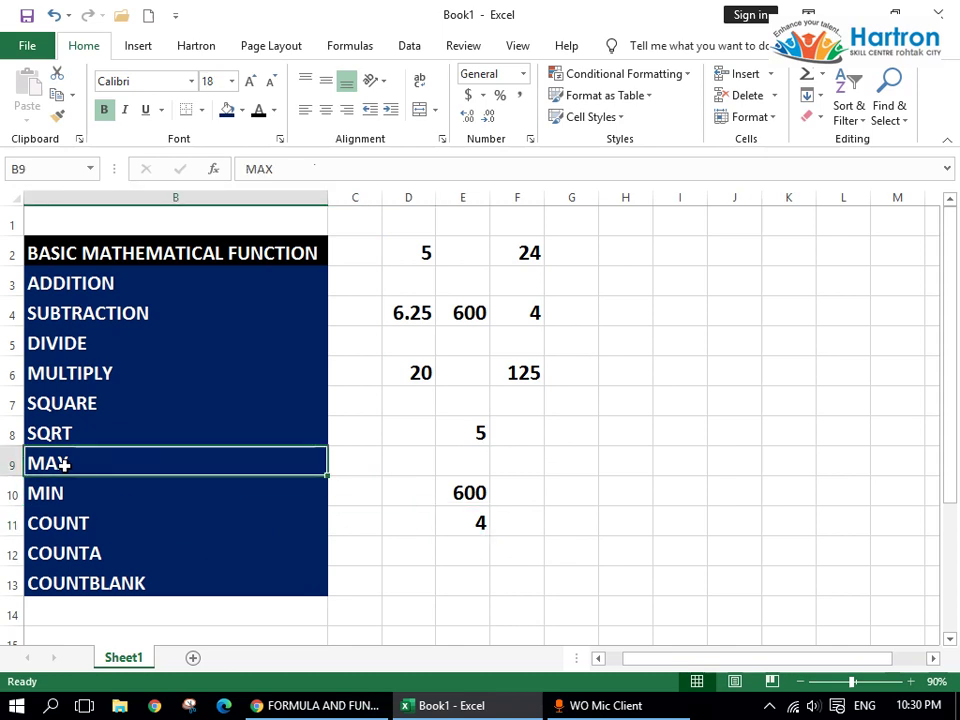
{"action": "left_click", "coordinate": [77, 497]}
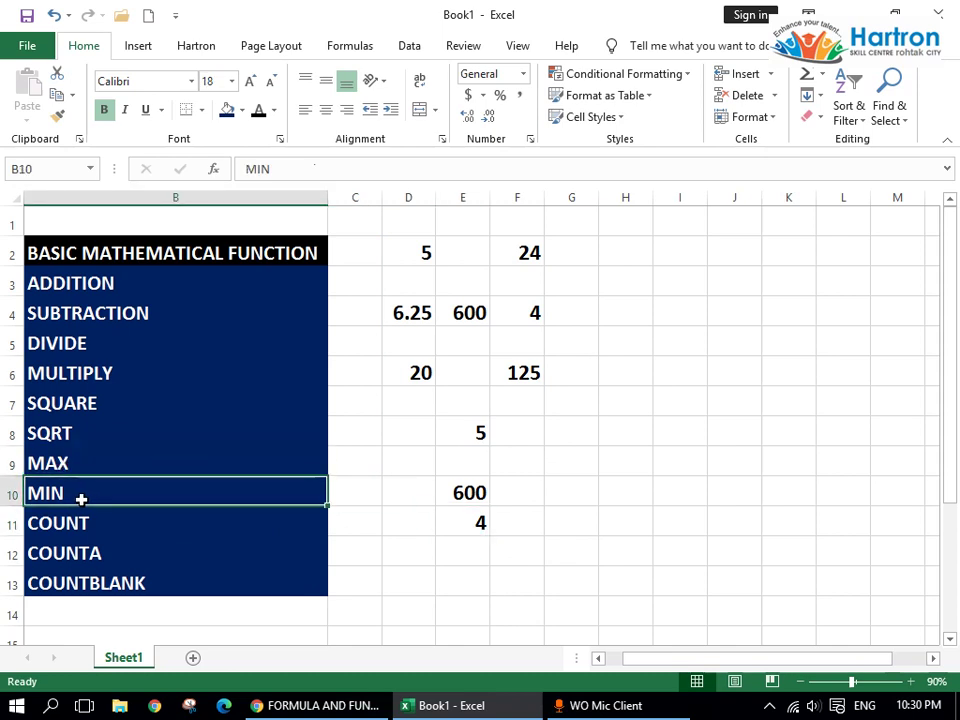
Step: Delete the contents of D6:F12, removing 20, 125, 5 and the MAX and MIN results
{"action": "scroll", "coordinate": [86, 497], "scroll_direction": "down", "scroll_amount": 2}
{"action": "scroll", "coordinate": [98, 345], "scroll_direction": "down", "scroll_amount": 1}
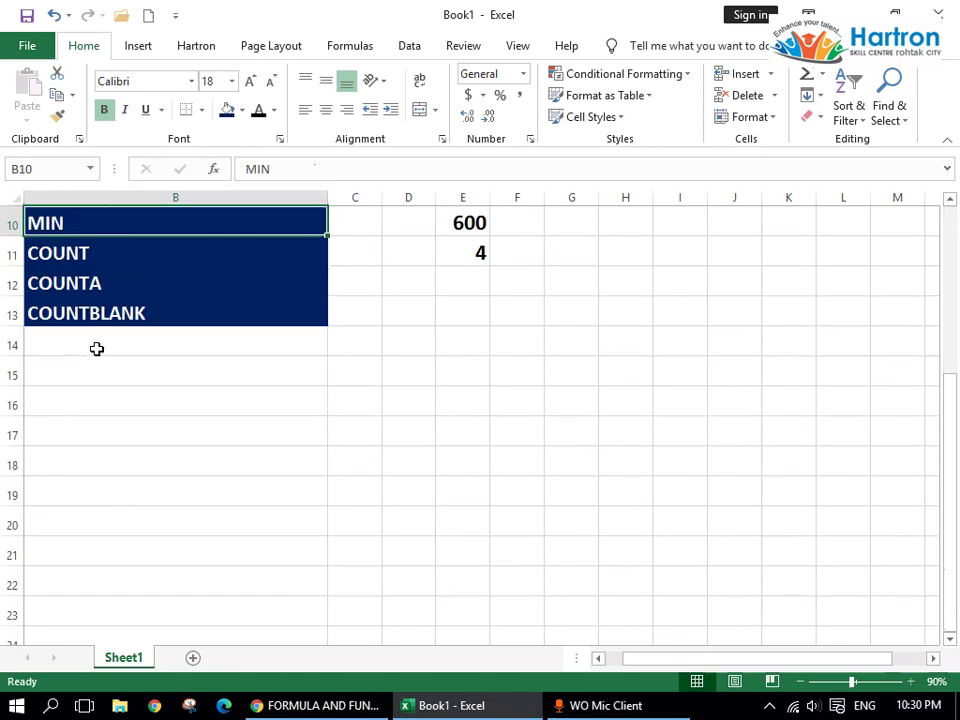
{"action": "scroll", "coordinate": [88, 361], "scroll_direction": "up", "scroll_amount": 2}
{"action": "left_click", "coordinate": [78, 436]}
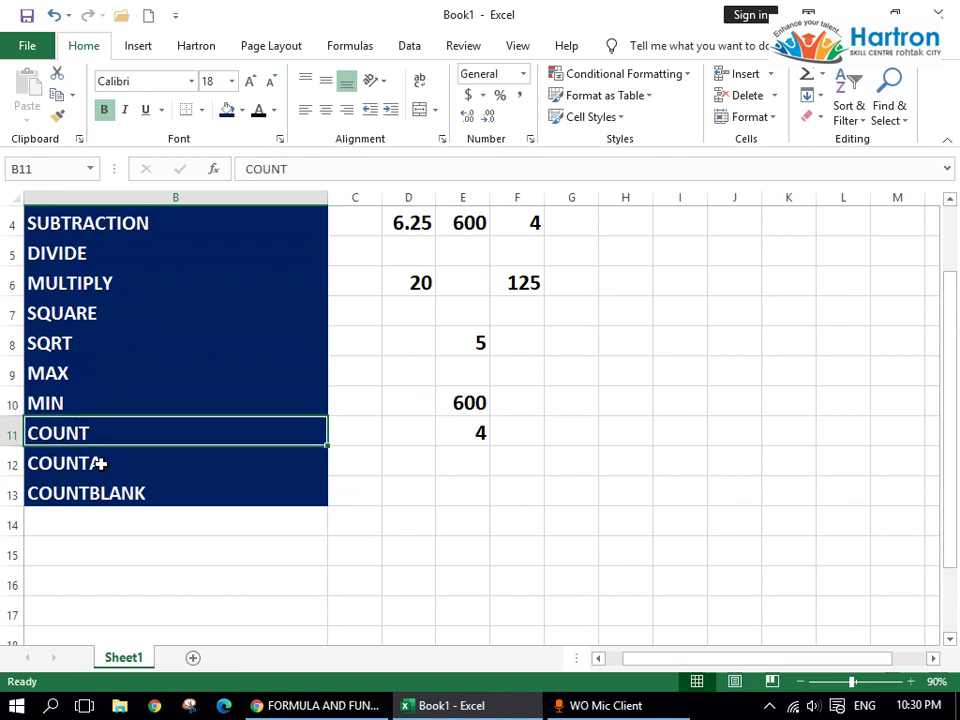
{"action": "left_click", "coordinate": [100, 463]}
{"action": "left_click_drag", "start_coordinate": [390, 290], "coordinate": [531, 456]}
{"action": "key", "text": "Delete"}
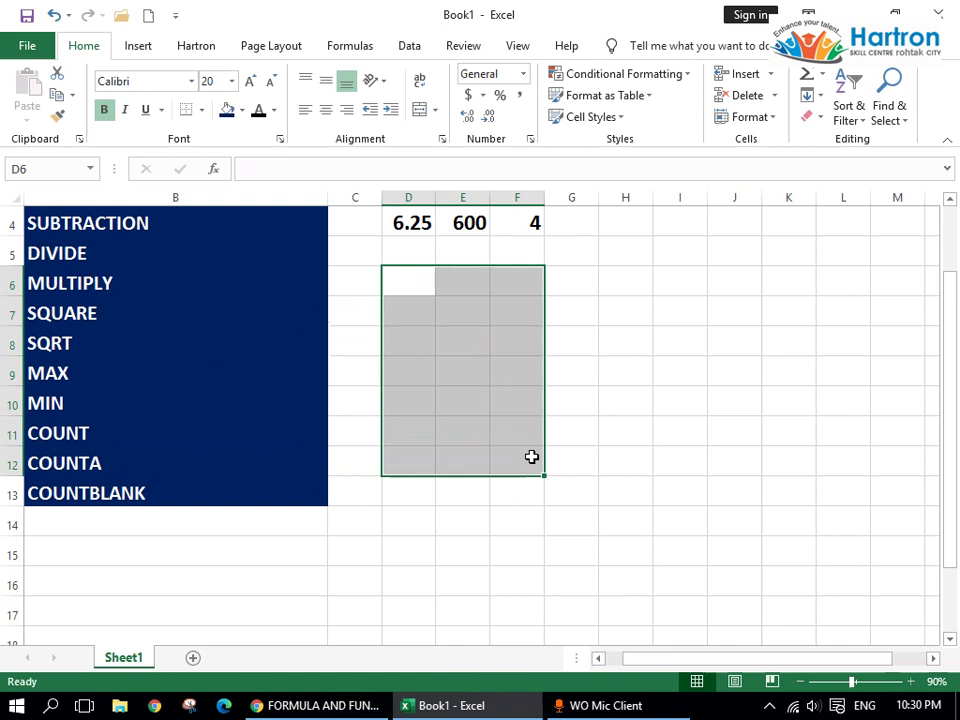
{"action": "left_click", "coordinate": [414, 282]}
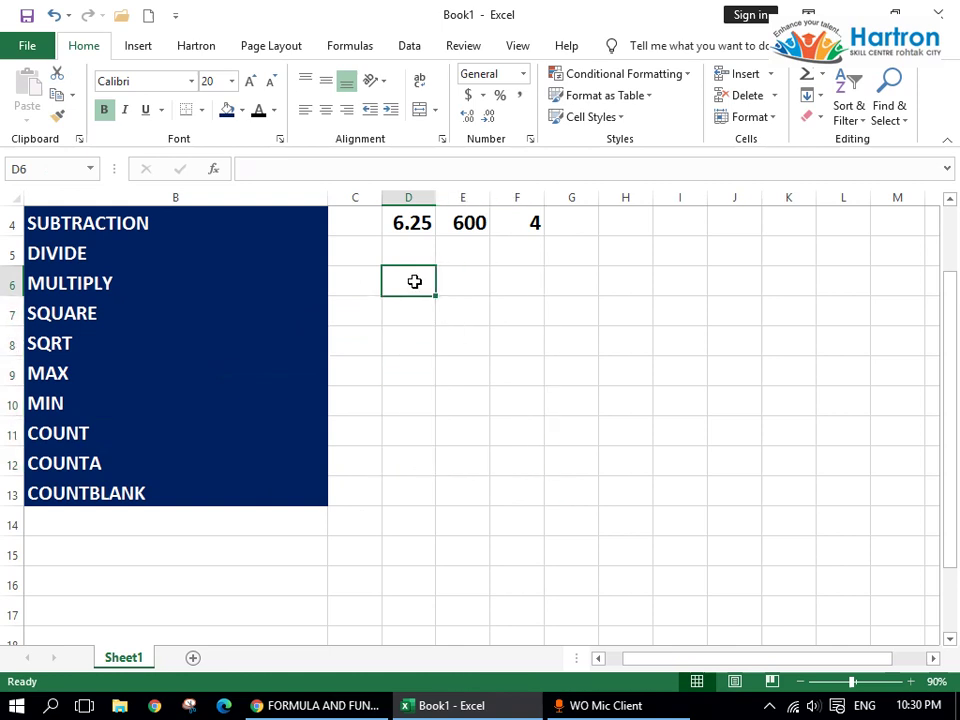
Step: Fill D6:D10 with 1 to 5, then clear the 3 from D8
{"action": "type", "text": "1"}
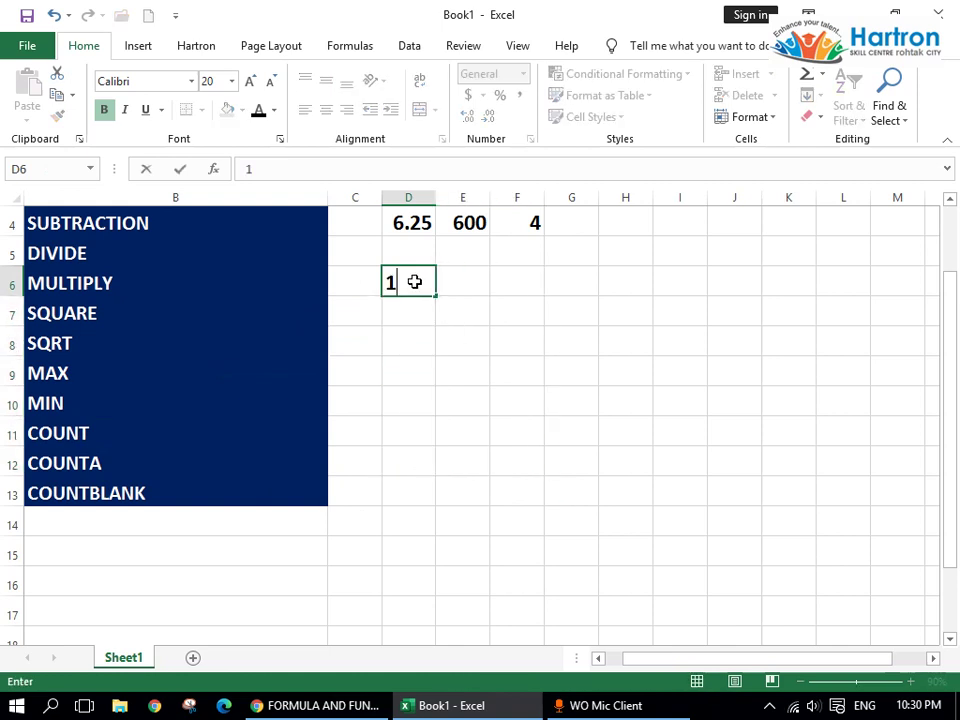
{"action": "key", "text": "Return"}
{"action": "type", "text": "2"}
{"action": "key", "text": "Return"}
{"action": "type", "text": "3"}
{"action": "key", "text": "Return"}
{"action": "type", "text": "4"}
{"action": "key", "text": "Return"}
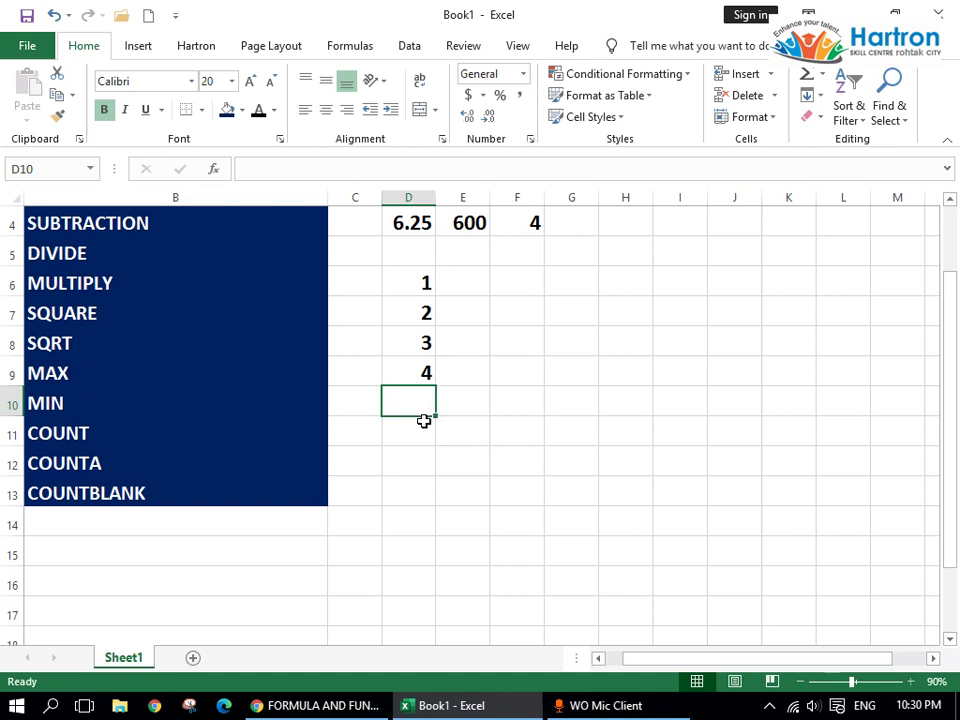
{"action": "type", "text": "5"}
{"action": "key", "text": "Return"}
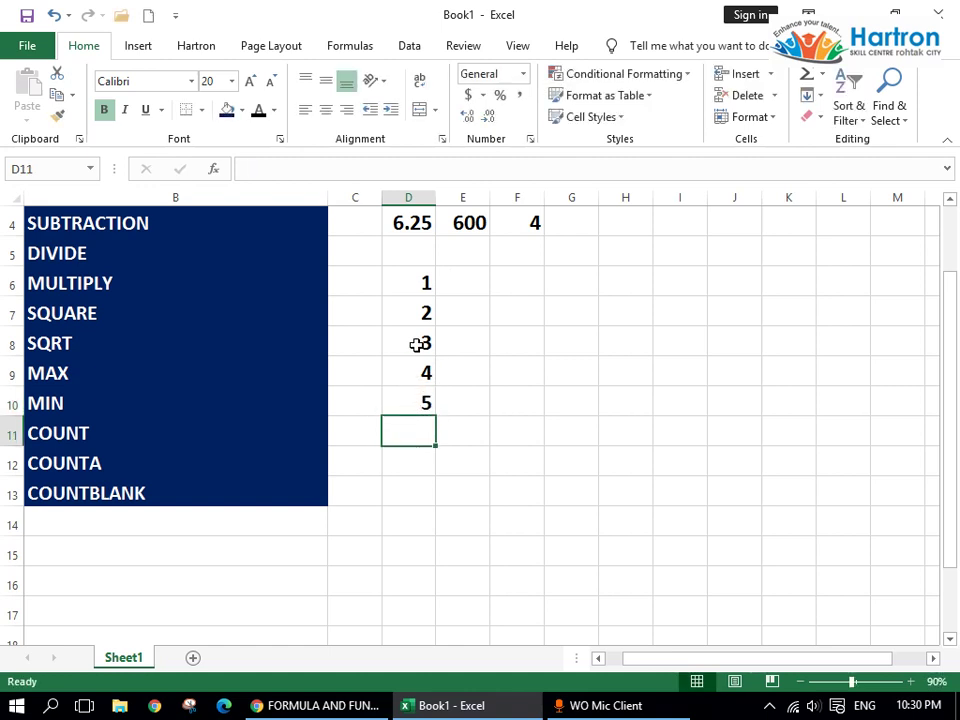
{"action": "left_click", "coordinate": [416, 344]}
{"action": "key", "text": "Delete"}
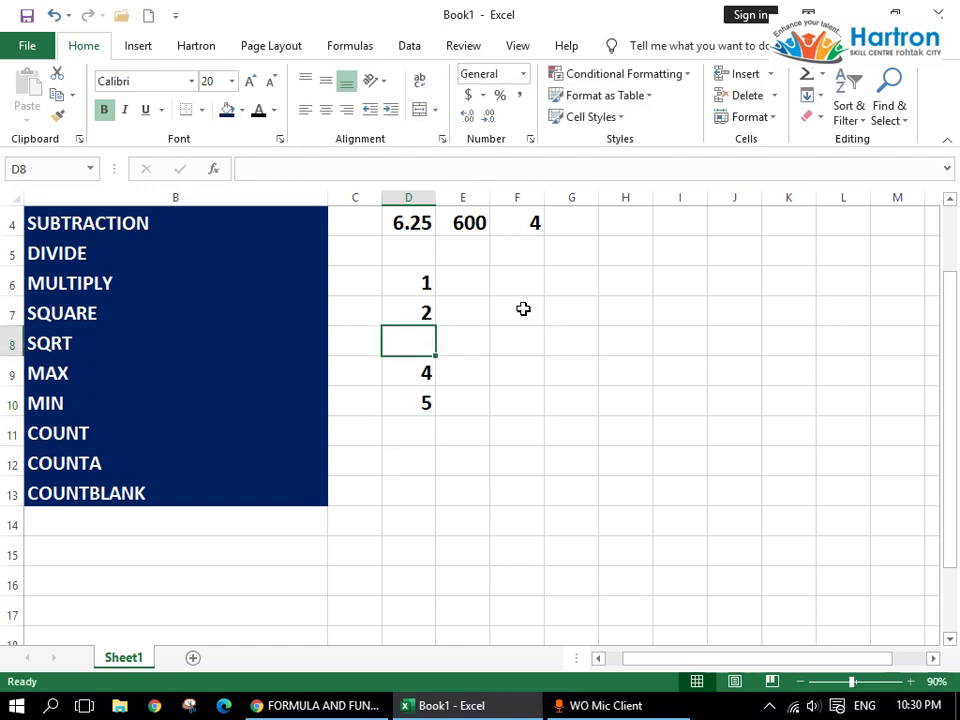
Step: Widen column F and enter =COUNT(D6:D10) in F7, returning 4
{"action": "left_click", "coordinate": [522, 305]}
{"action": "left_click_drag", "start_coordinate": [544, 197], "coordinate": [572, 197]}
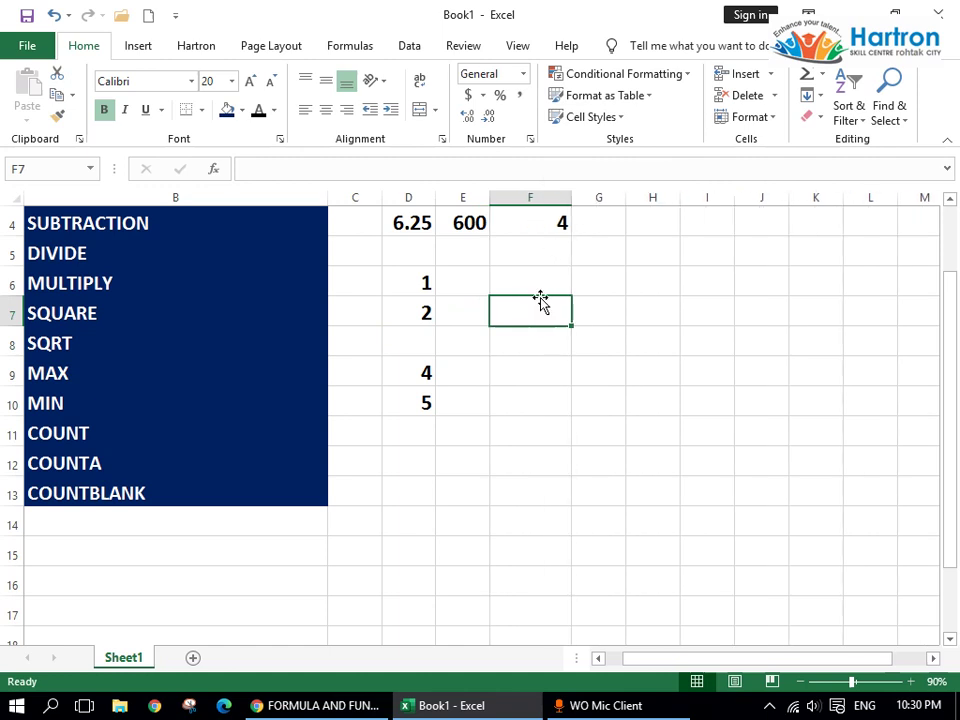
{"action": "type", "text": "=cont"}
{"action": "key", "text": "BackSpace"}
{"action": "type", "text": "u"}
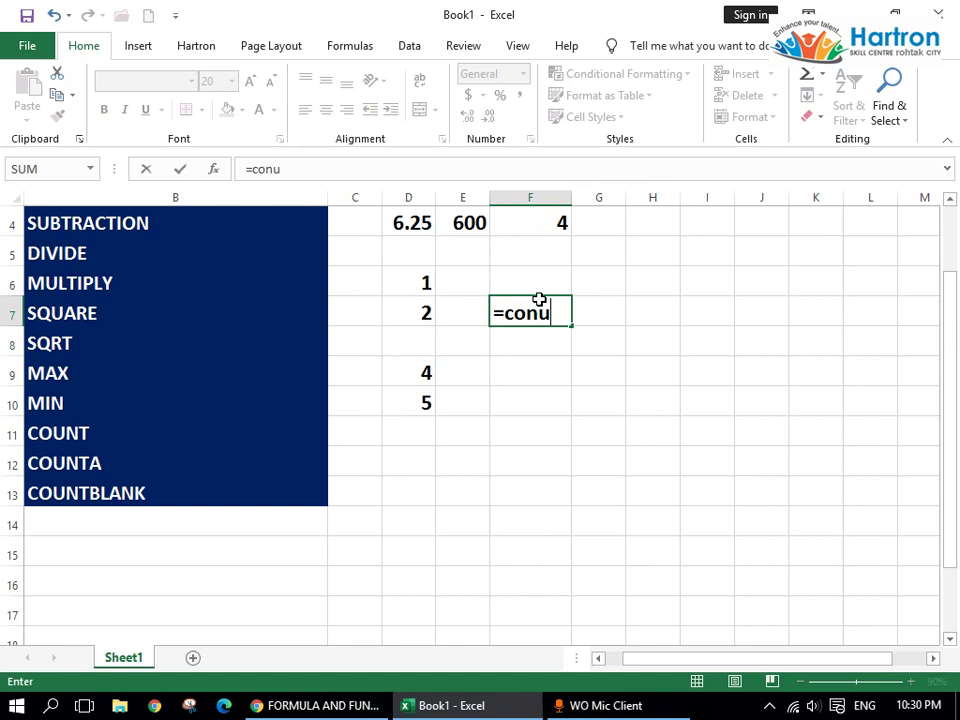
{"action": "key", "text": "BackSpace"}
{"action": "key", "text": "BackSpace"}
{"action": "type", "text": "unt"}
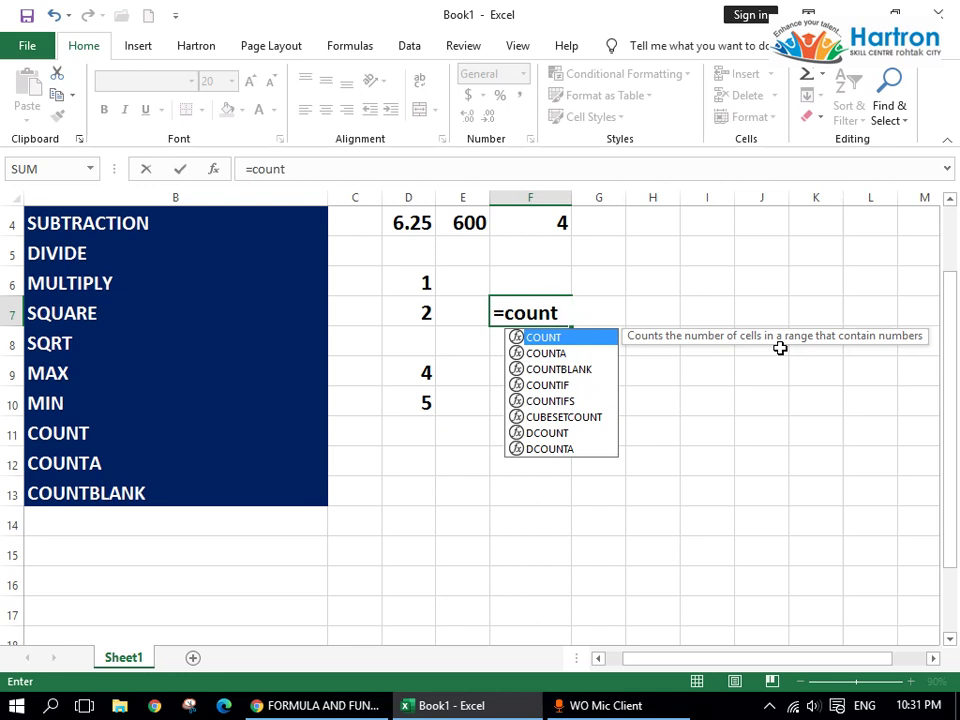
{"action": "key", "text": "Tab"}
{"action": "left_click_drag", "start_coordinate": [423, 282], "coordinate": [411, 405]}
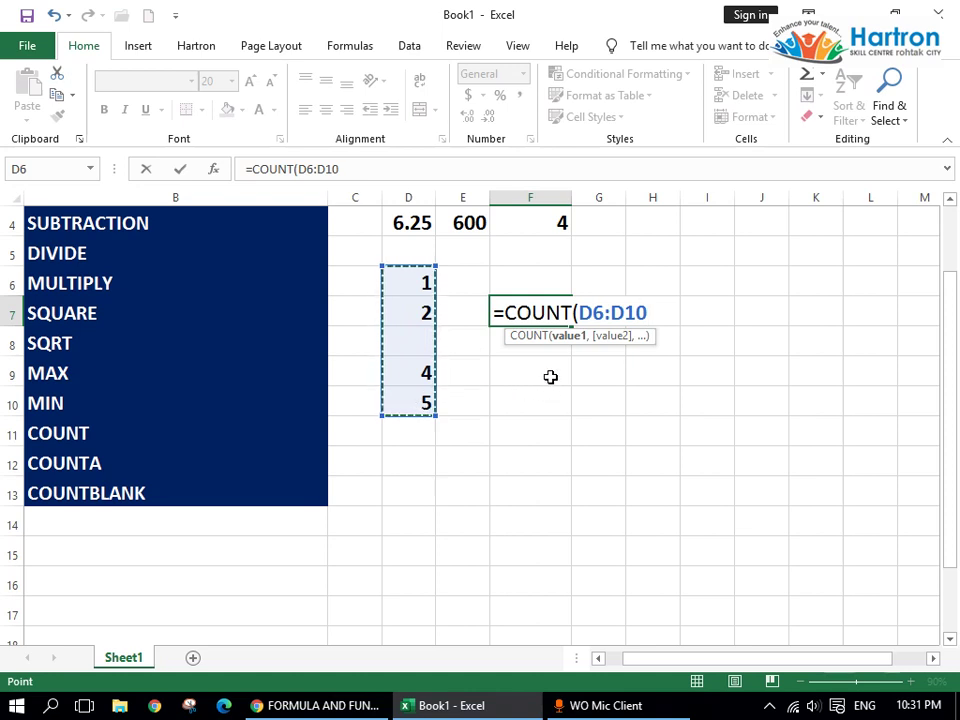
{"action": "key", "text": "Return"}
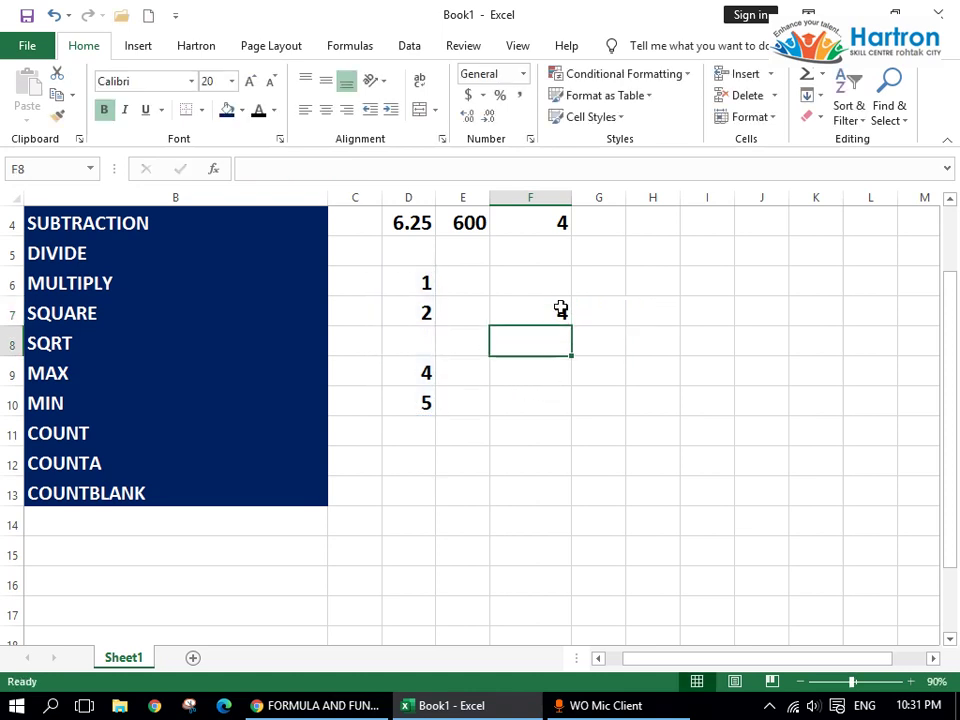
{"action": "left_click", "coordinate": [557, 312]}
Step: Enter the text 'd' in D8 and confirm F7's COUNT still returns 4
{"action": "left_click_drag", "start_coordinate": [413, 277], "coordinate": [418, 302]}
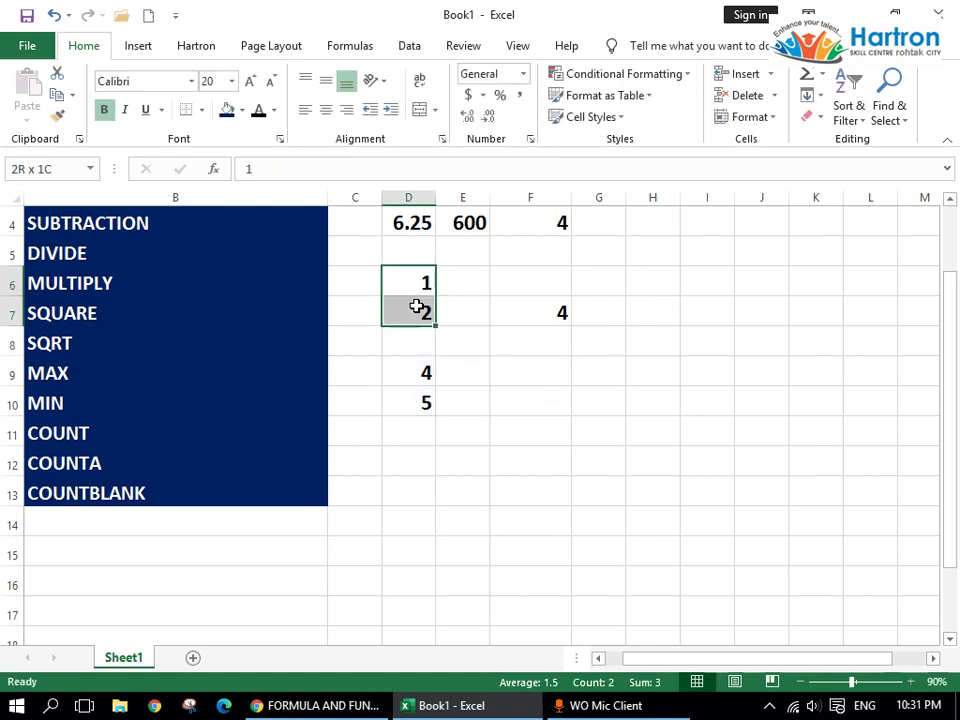
{"action": "left_click_drag", "start_coordinate": [417, 379], "coordinate": [413, 404]}
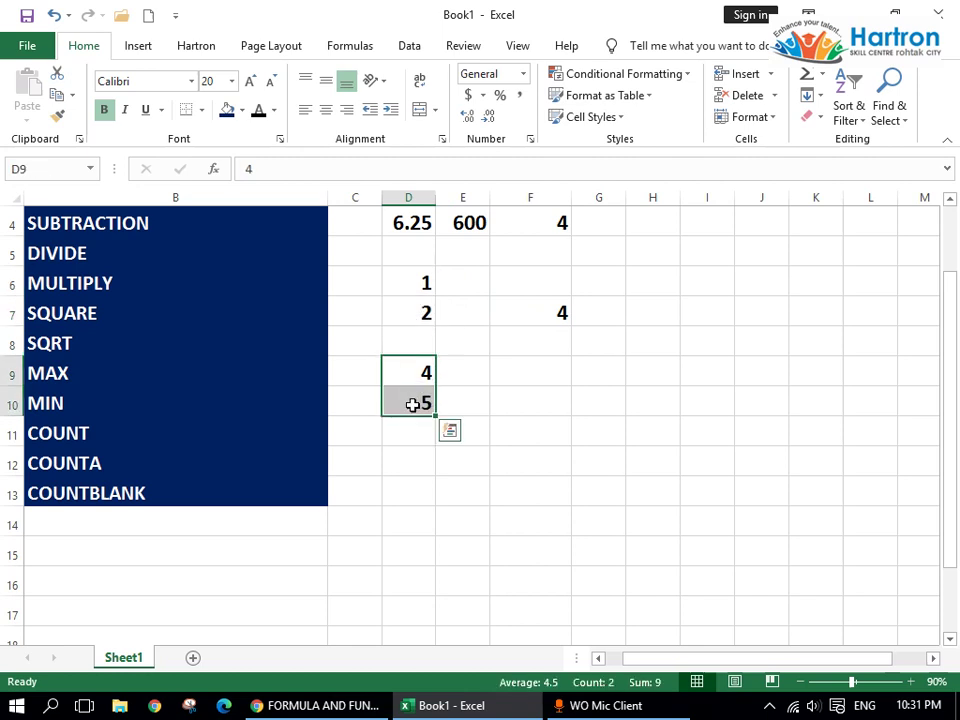
{"action": "left_click", "coordinate": [414, 335]}
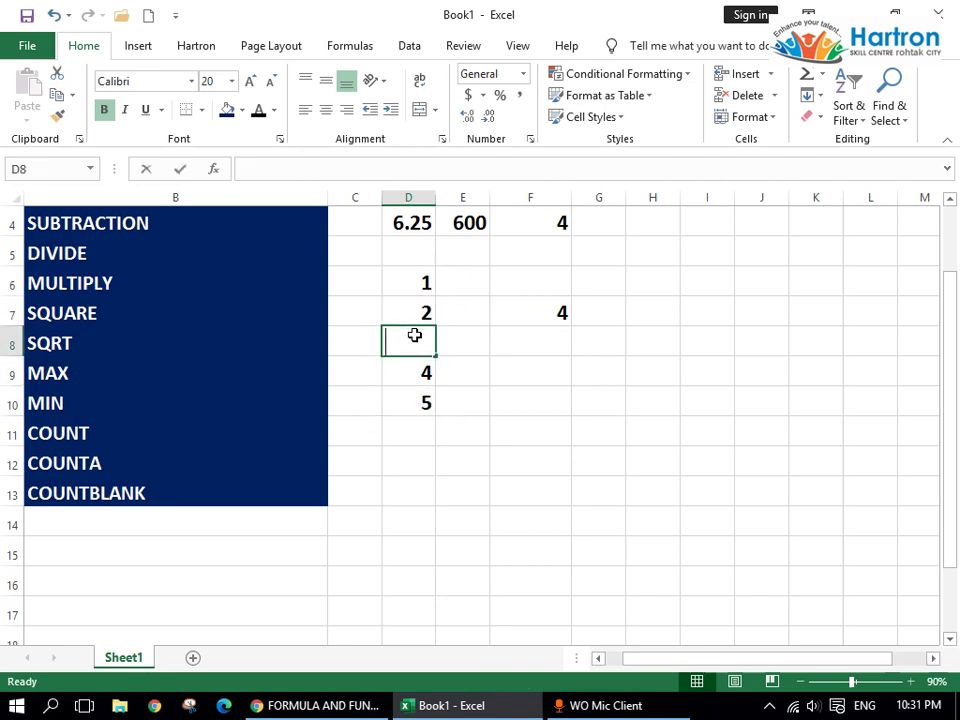
{"action": "type", "text": "d"}
{"action": "key", "text": "Return"}
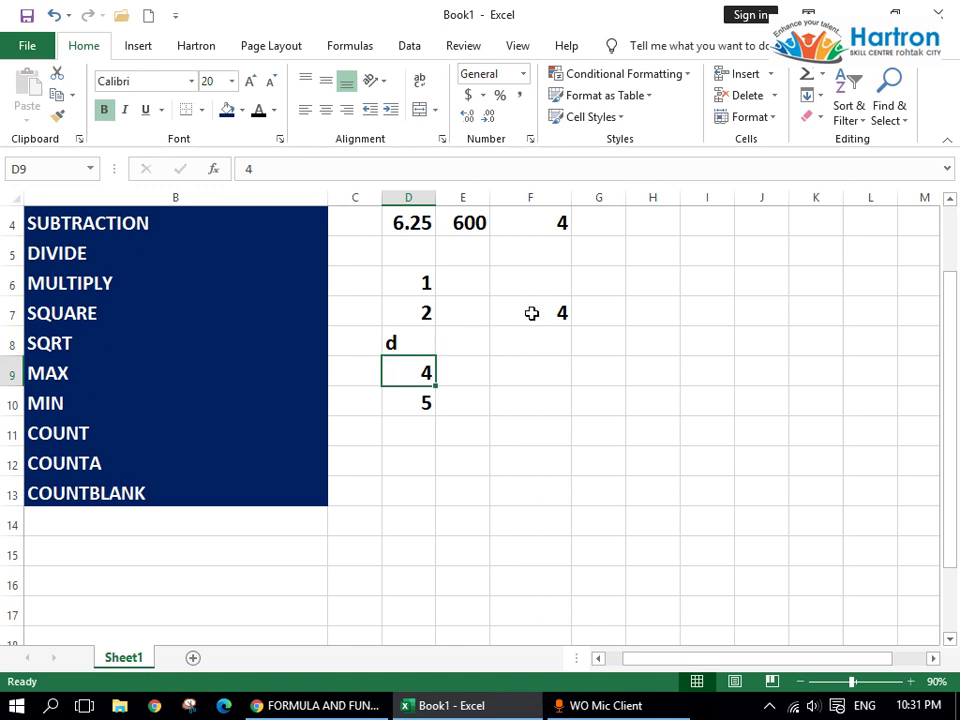
{"action": "left_click", "coordinate": [556, 314]}
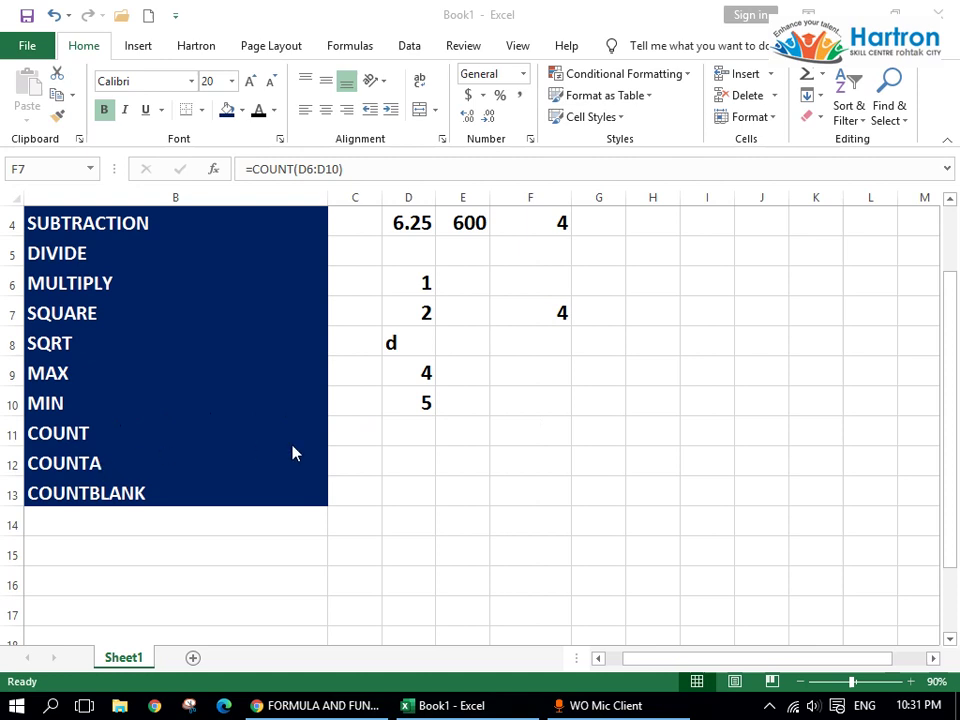
{"action": "left_click", "coordinate": [532, 376]}
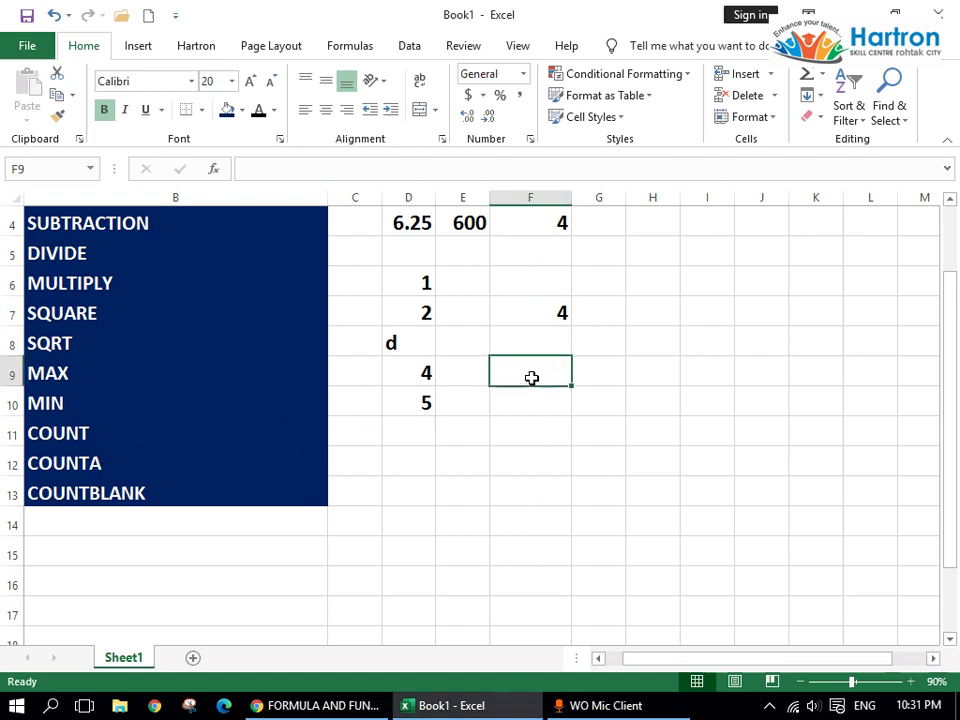
Step: Enter =COUNTA(D6:D10) in F9 to count all non-empty sample cells
{"action": "type", "text": "="}
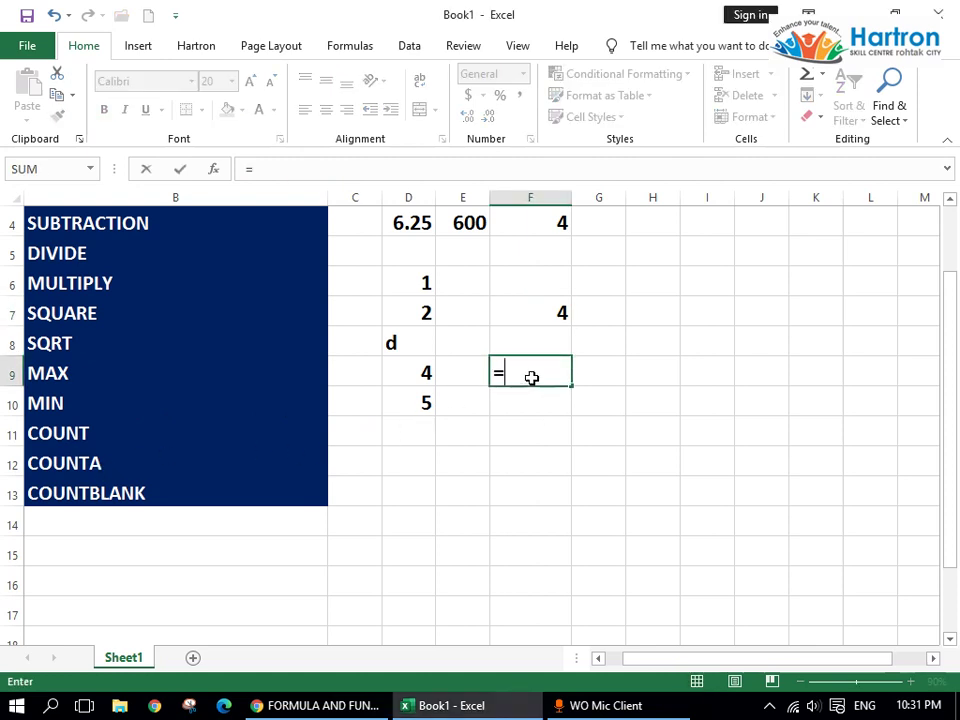
{"action": "type", "text": "count"}
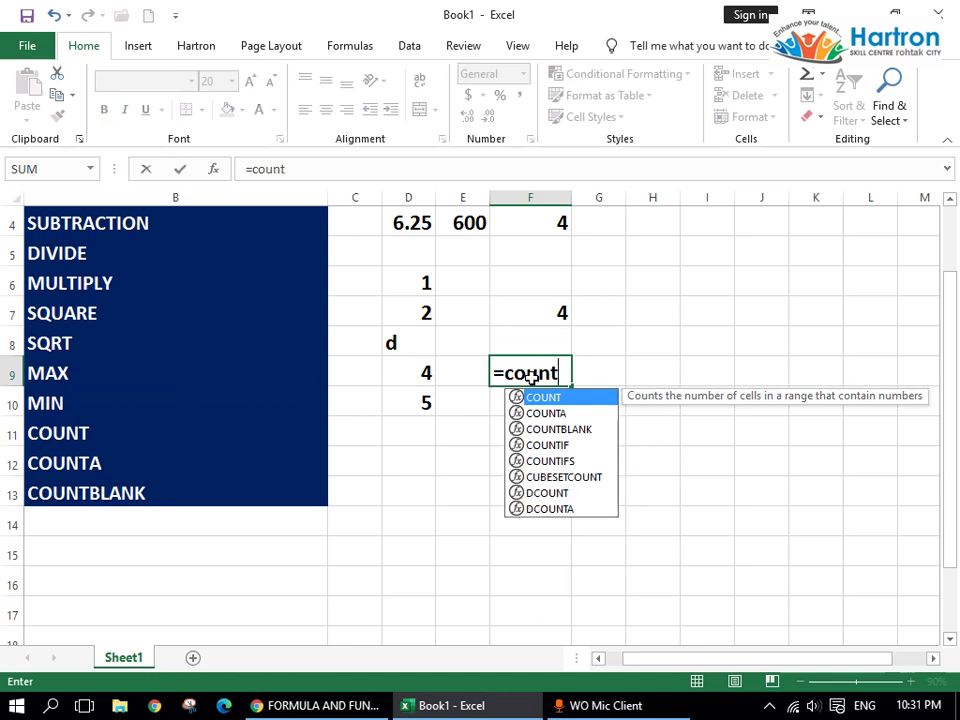
{"action": "key", "text": "Down"}
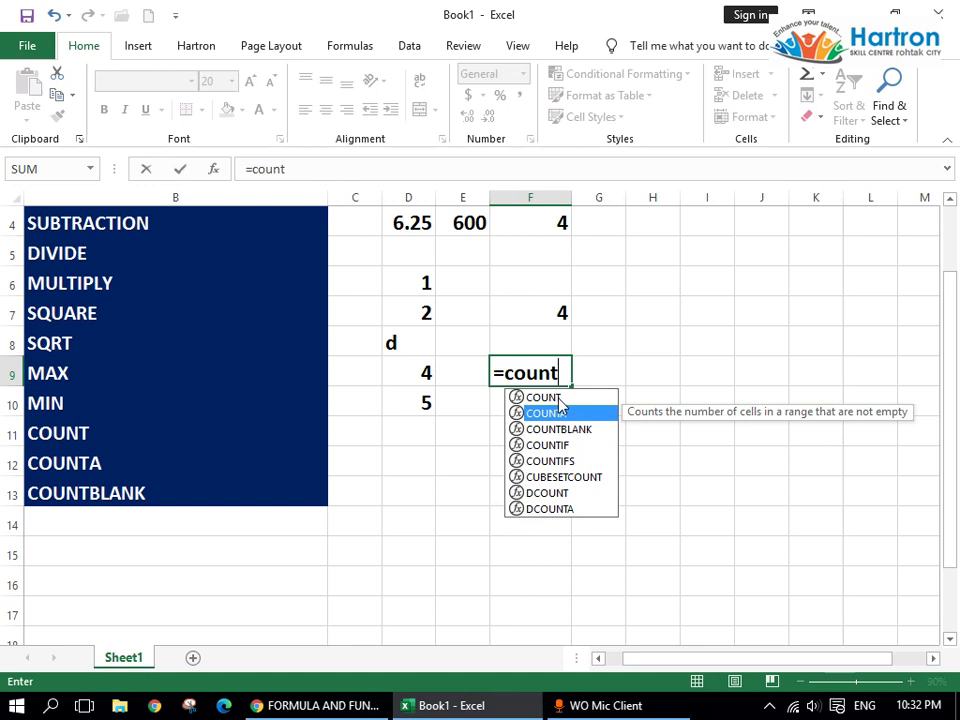
{"action": "double_click", "coordinate": [558, 412]}
{"action": "left_click_drag", "start_coordinate": [426, 281], "coordinate": [410, 400]}
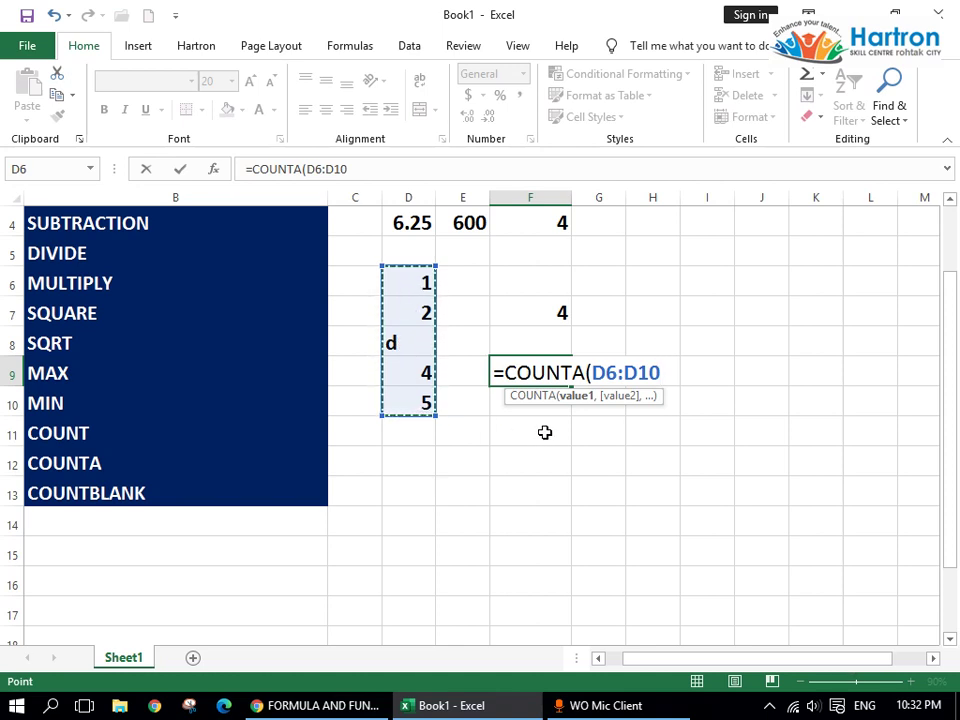
{"action": "key", "text": "Return"}
{"action": "left_click", "coordinate": [542, 371]}
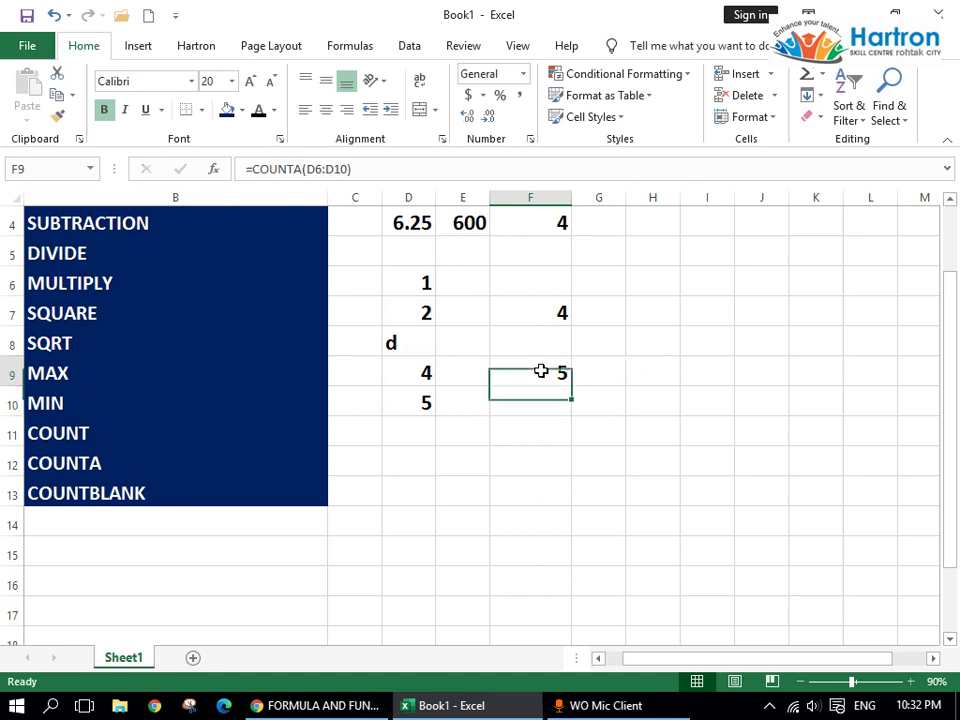
Step: Clear the 'd' from D8 so F9's COUNTA drops to 4, then edit F9's formula
{"action": "left_click", "coordinate": [405, 342]}
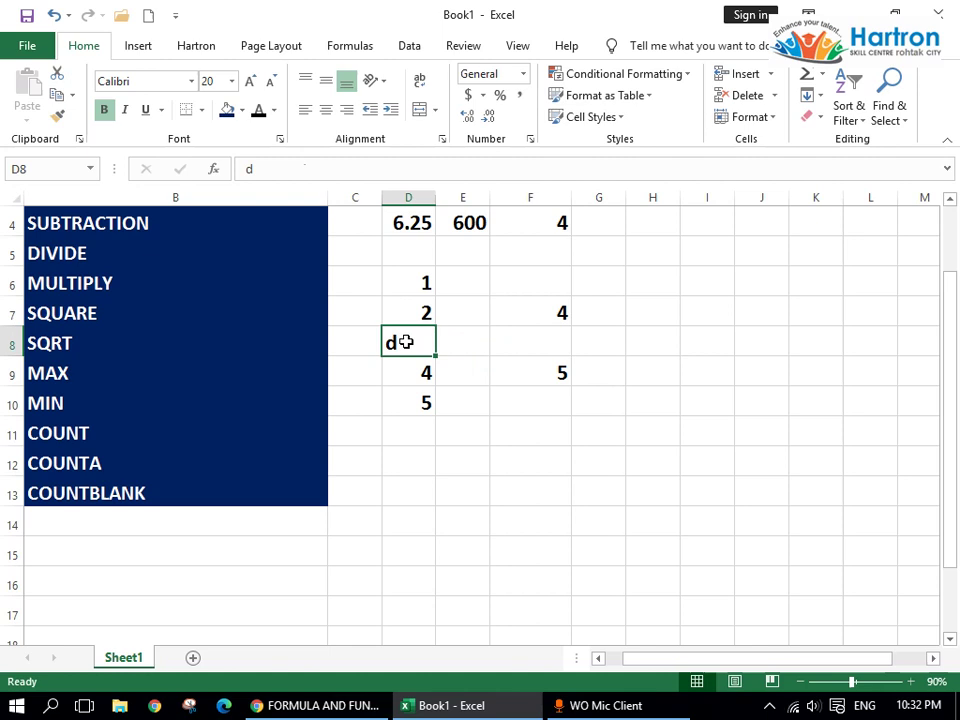
{"action": "key", "text": "Delete"}
{"action": "left_click", "coordinate": [525, 405]}
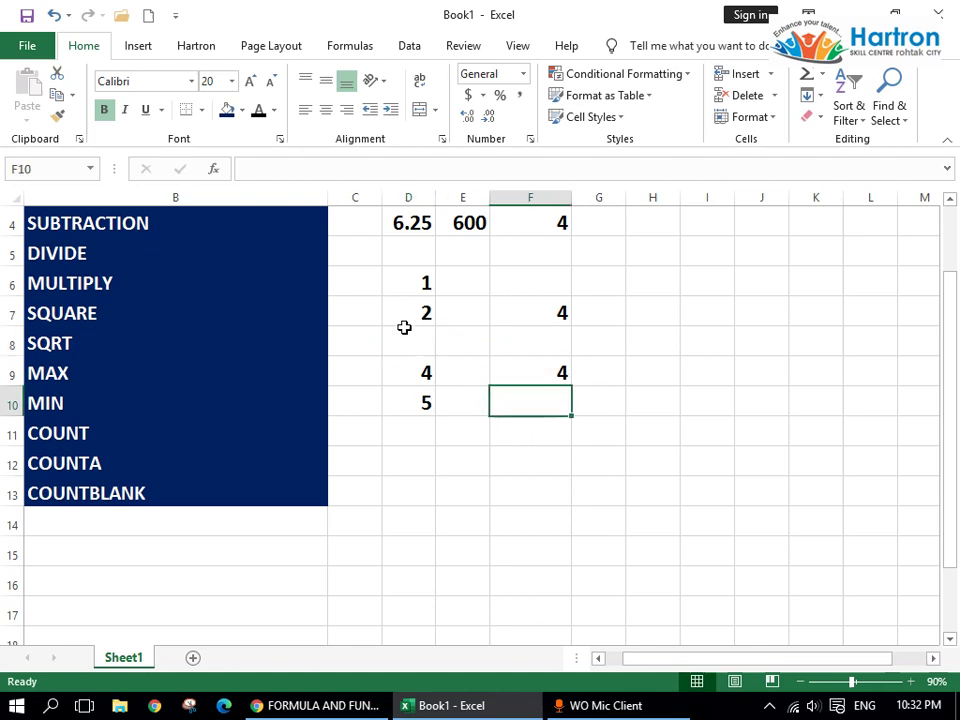
{"action": "left_click", "coordinate": [408, 340]}
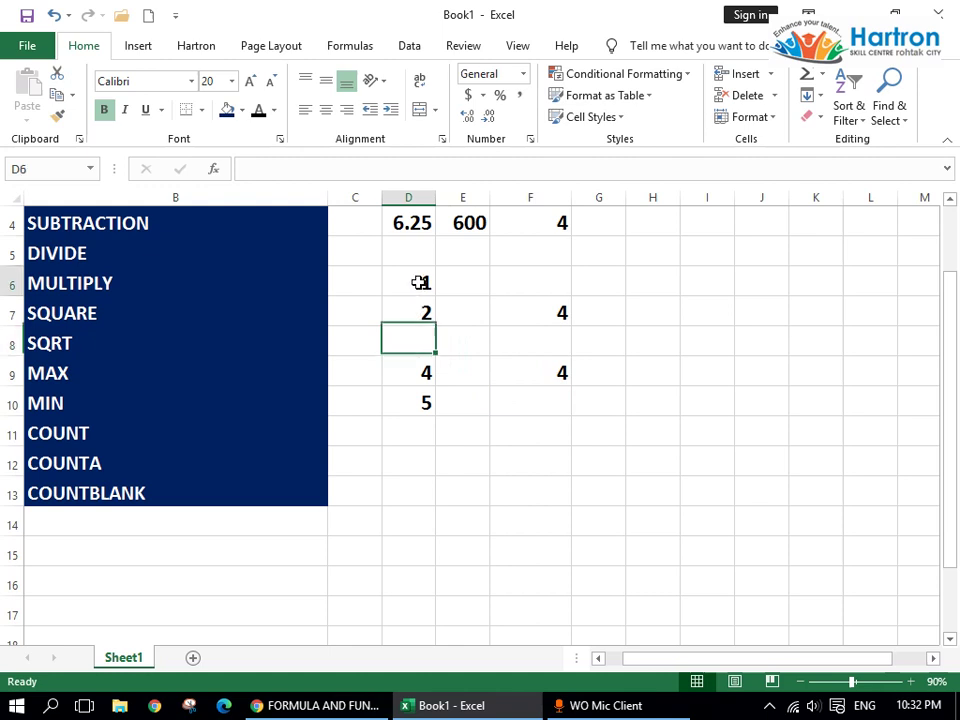
{"action": "left_click_drag", "start_coordinate": [418, 283], "coordinate": [415, 307]}
{"action": "left_click_drag", "start_coordinate": [420, 378], "coordinate": [420, 400]}
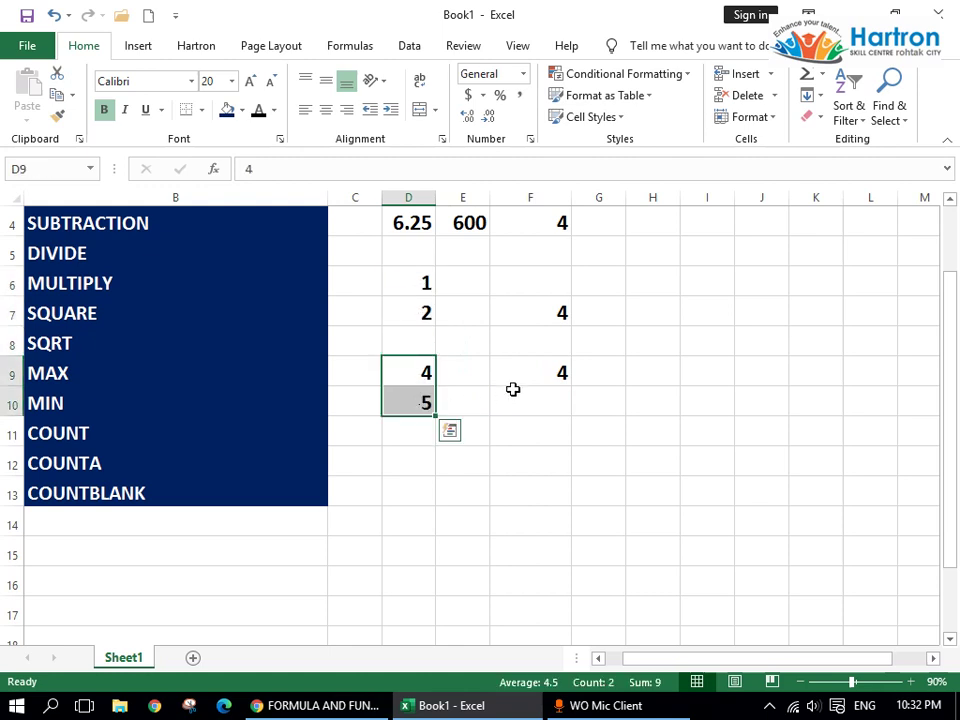
{"action": "left_click", "coordinate": [544, 366]}
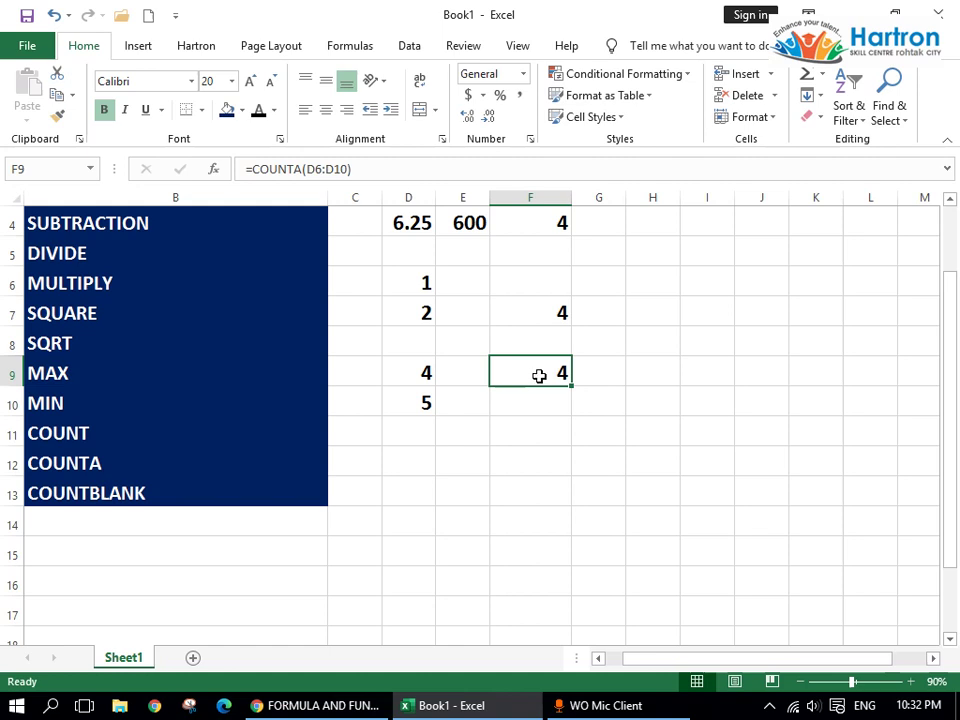
{"action": "double_click", "coordinate": [539, 375]}
{"action": "key", "text": "BackSpace"}
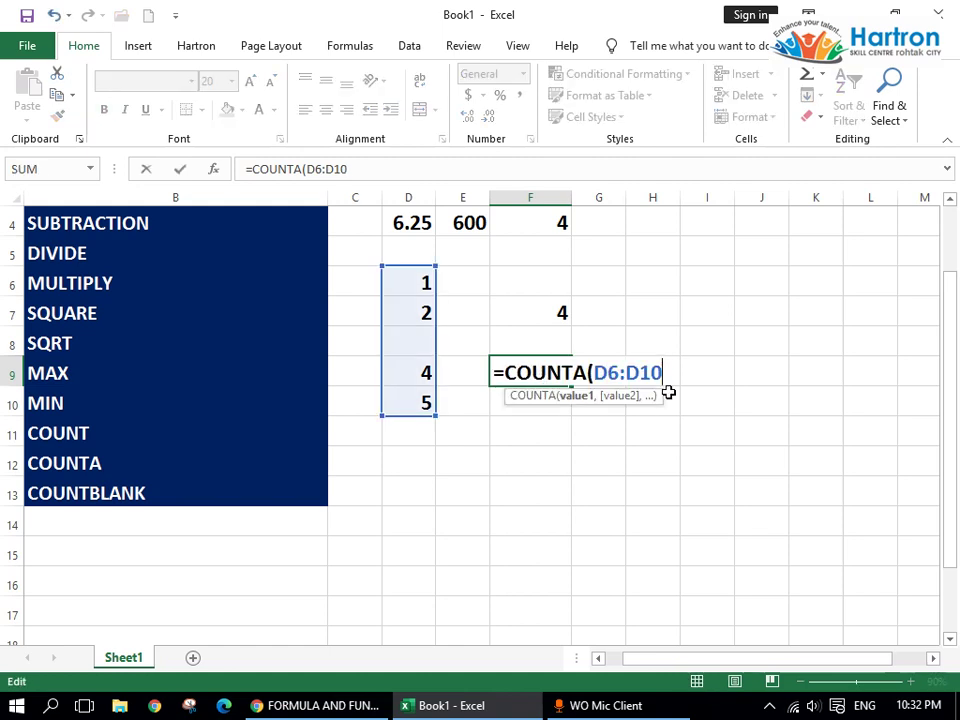
Step: Erase the =COUNTA(D6:D10) formula from F9 completely
{"action": "key", "text": "BackSpace"}
{"action": "key", "text": "BackSpace"}
{"action": "key", "text": "BackSpace"}
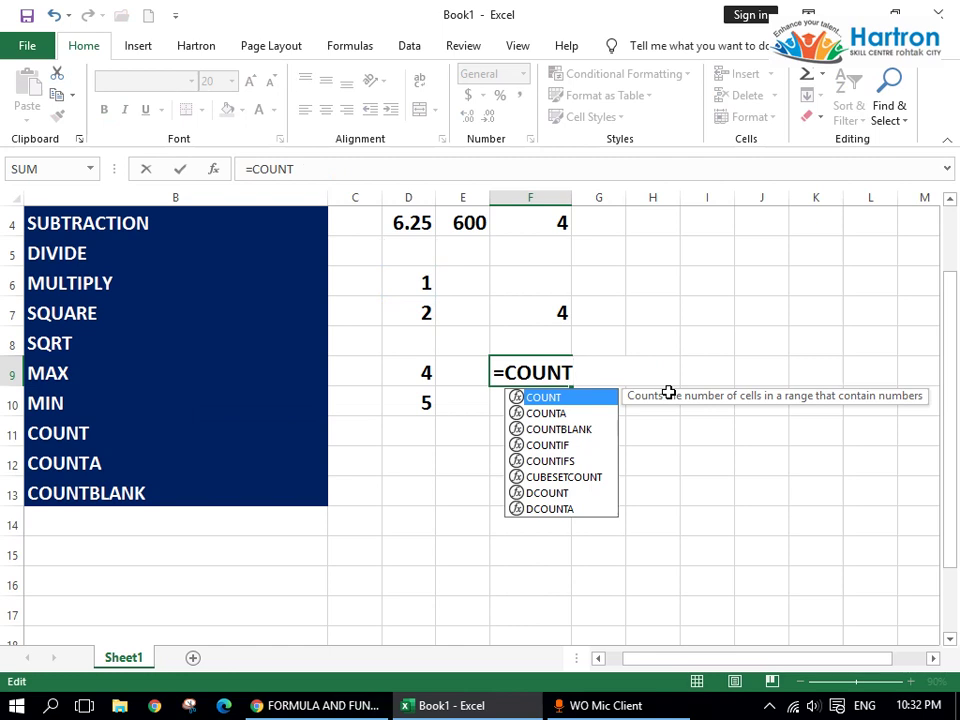
{"action": "type", "text": "a"}
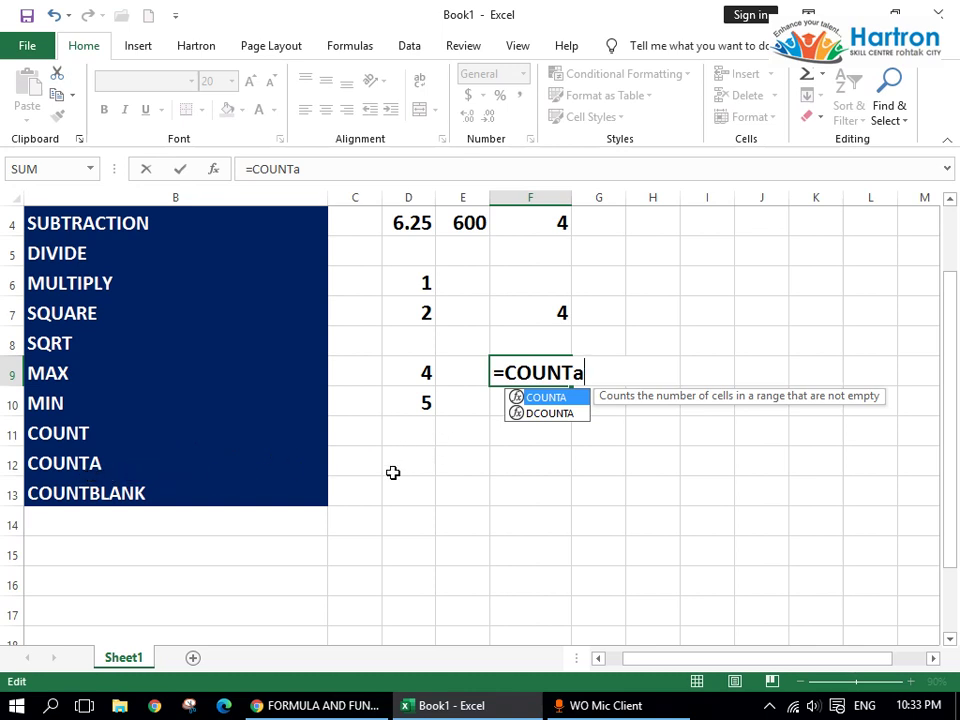
{"action": "key", "text": "BackSpace"}
{"action": "key", "text": "BackSpace"}
{"action": "key", "text": "BackSpace"}
{"action": "key", "text": "BackSpace"}
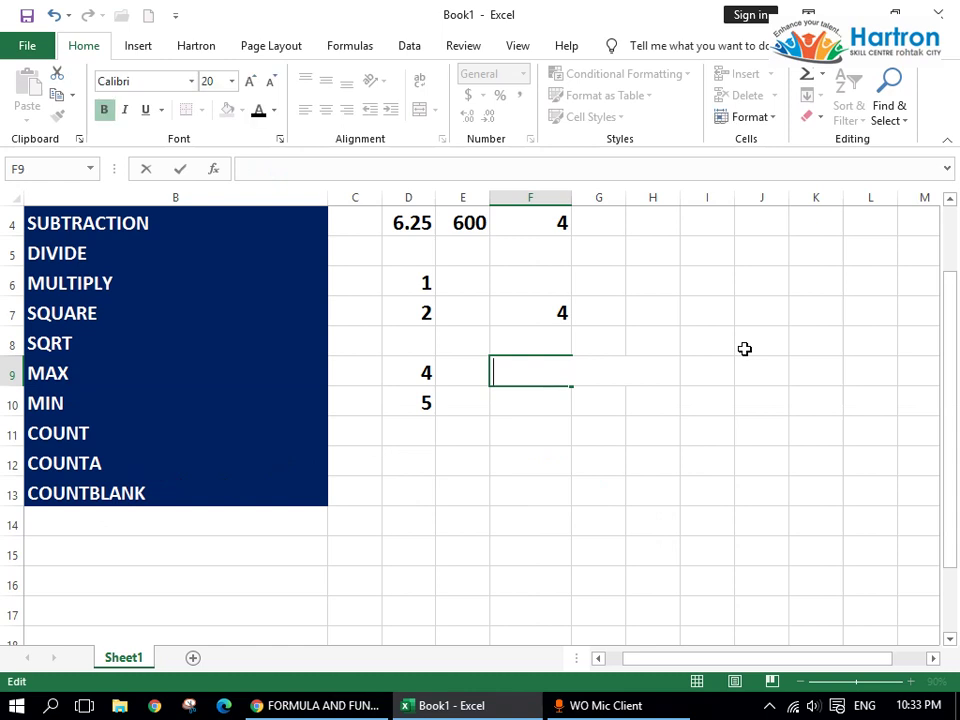
Step: Enter =COUNTBLANK(D6:D10) in F9, returning 1 for the empty cell D8
{"action": "type", "text": "=coun"}
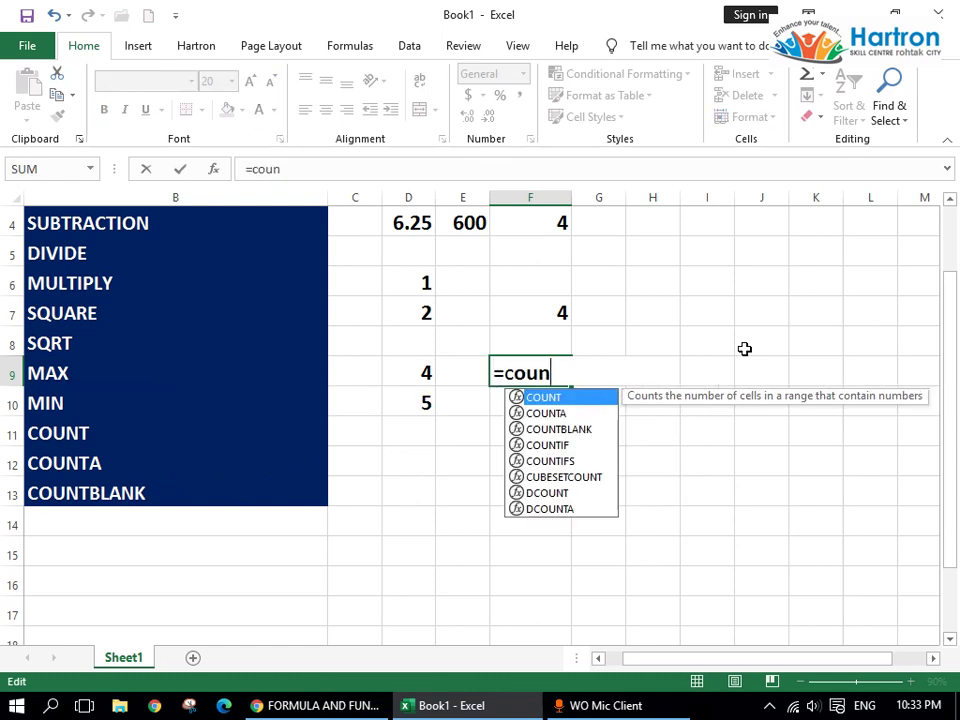
{"action": "type", "text": "tbl"}
{"action": "key", "text": "Tab"}
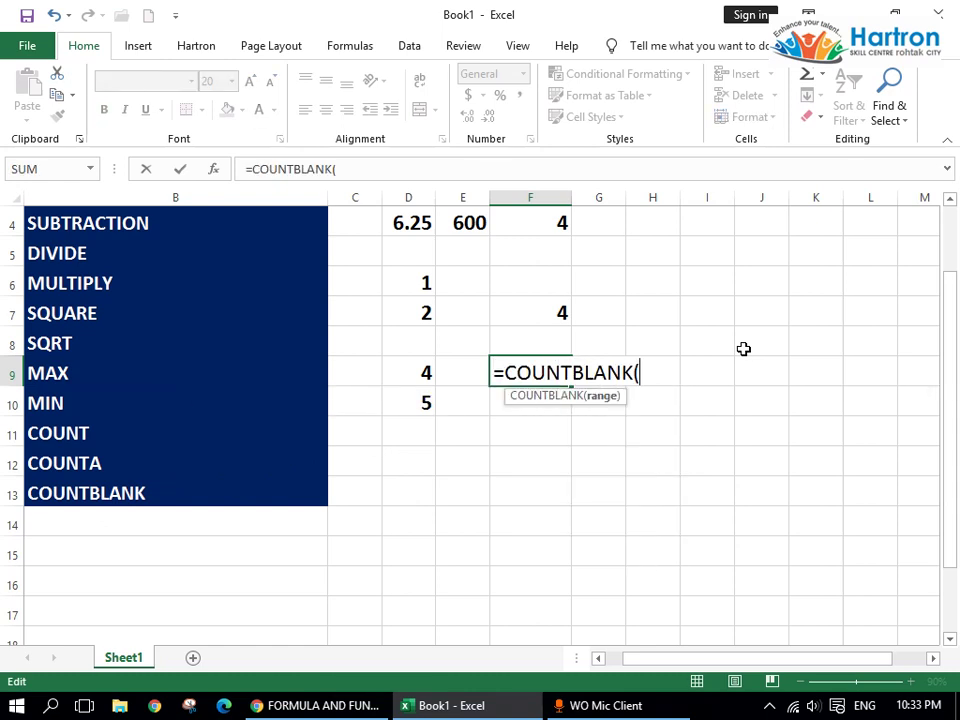
{"action": "key", "text": "BackSpace"}
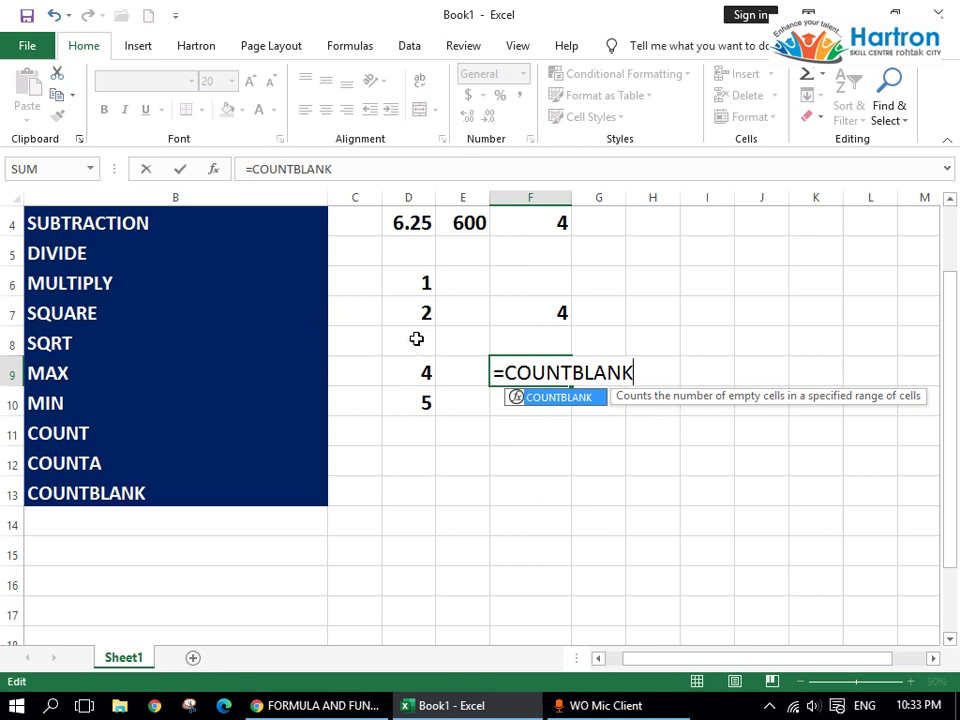
{"action": "type", "text": "("}
{"action": "left_click", "coordinate": [409, 284]}
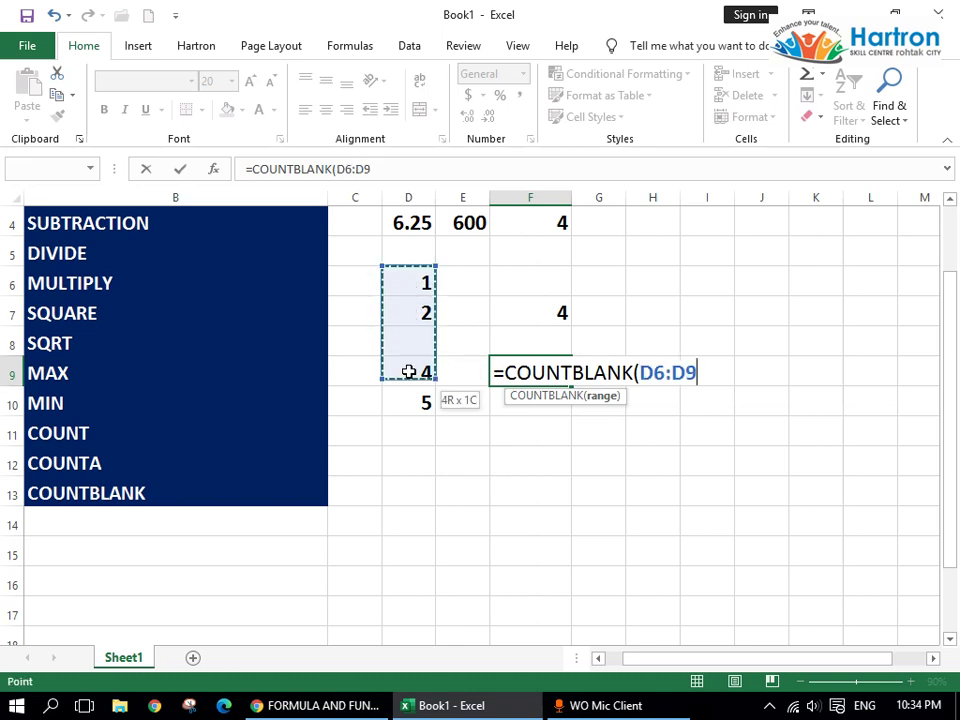
{"action": "left_click_drag", "start_coordinate": [409, 284], "coordinate": [412, 402]}
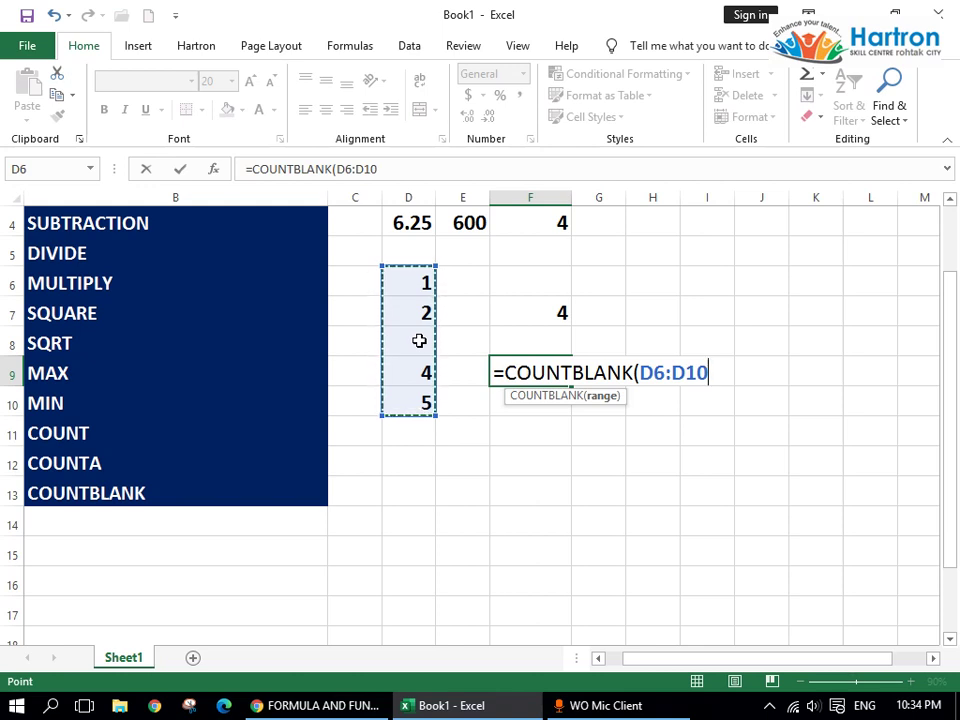
{"action": "key", "text": "Return"}
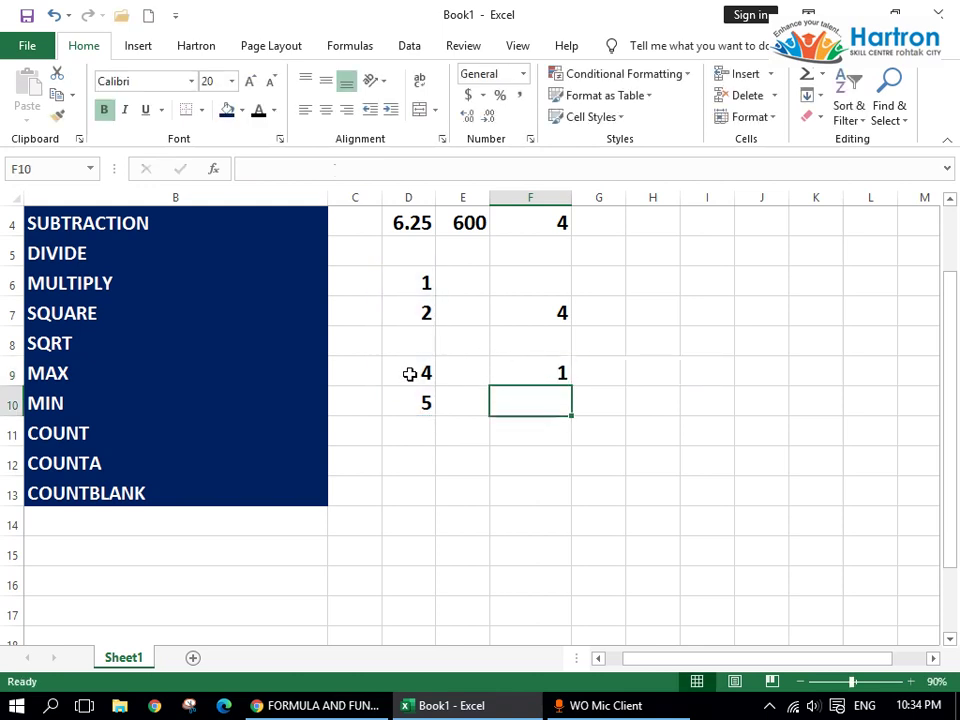
{"action": "left_click", "coordinate": [410, 373]}
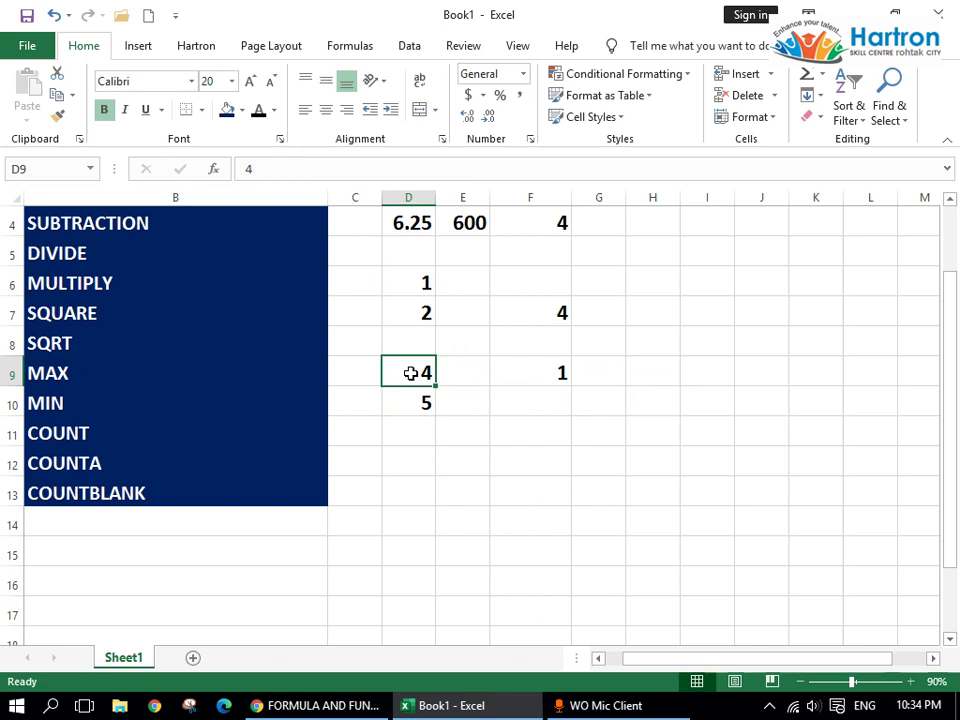
Step: Clear the 4 from D9 so COUNTBLANK in F9 shows 2 and COUNT shows 3
{"action": "key", "text": "Delete"}
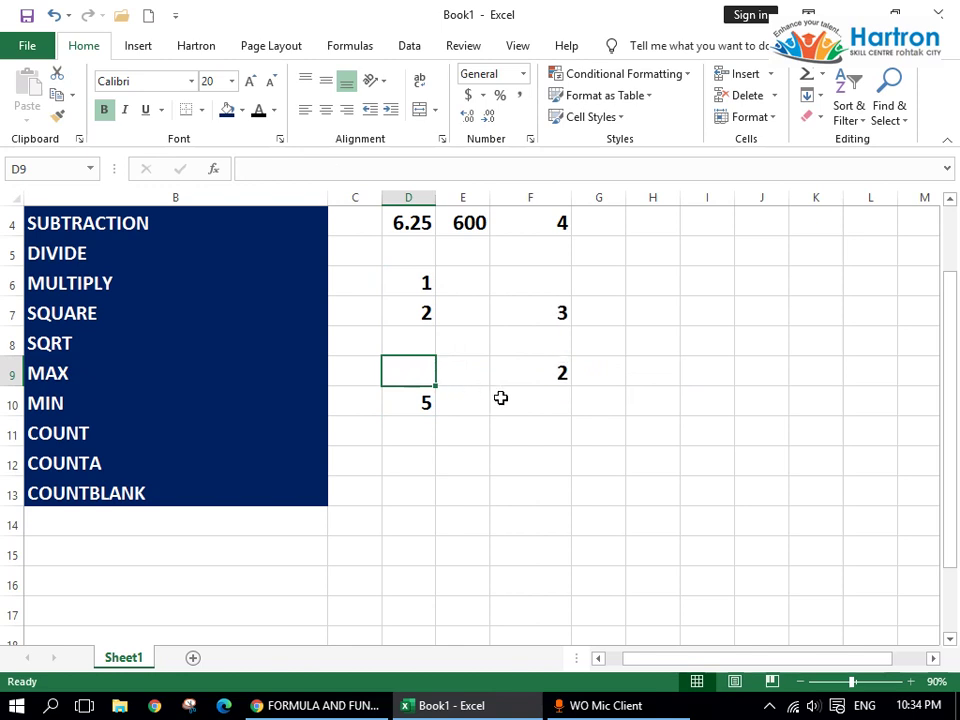
{"action": "left_click", "coordinate": [561, 373]}
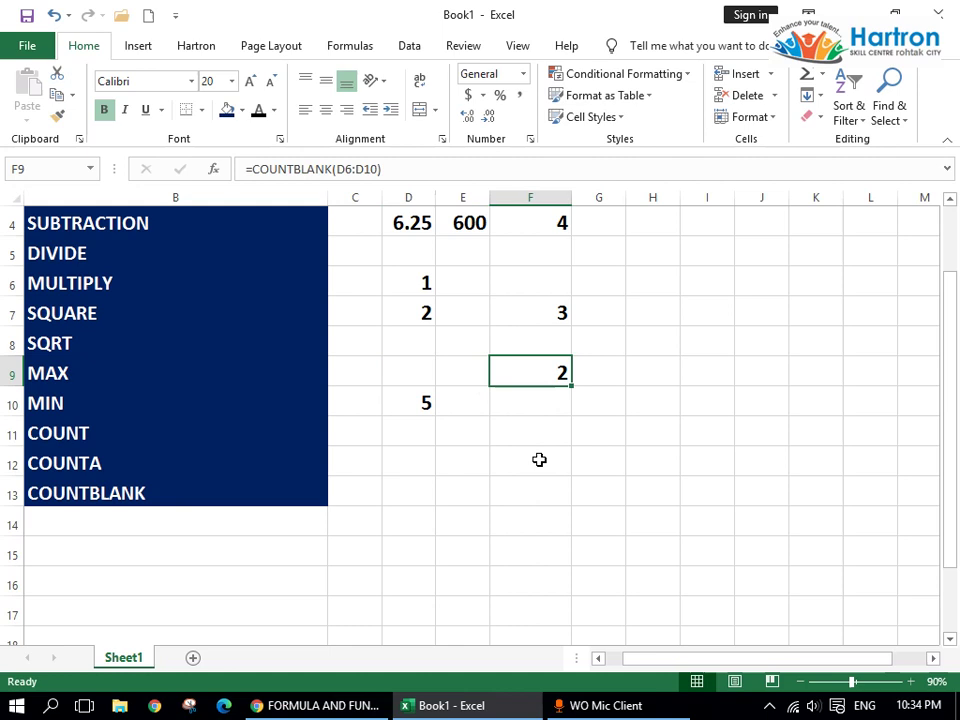
{"action": "left_click", "coordinate": [536, 428]}
{"action": "left_click", "coordinate": [505, 378]}
{"action": "scroll", "coordinate": [510, 461], "scroll_direction": "up", "scroll_amount": 1}
{"action": "scroll", "coordinate": [133, 253], "scroll_direction": "down", "scroll_amount": 1}
{"action": "scroll", "coordinate": [133, 253], "scroll_direction": "up", "scroll_amount": 1}
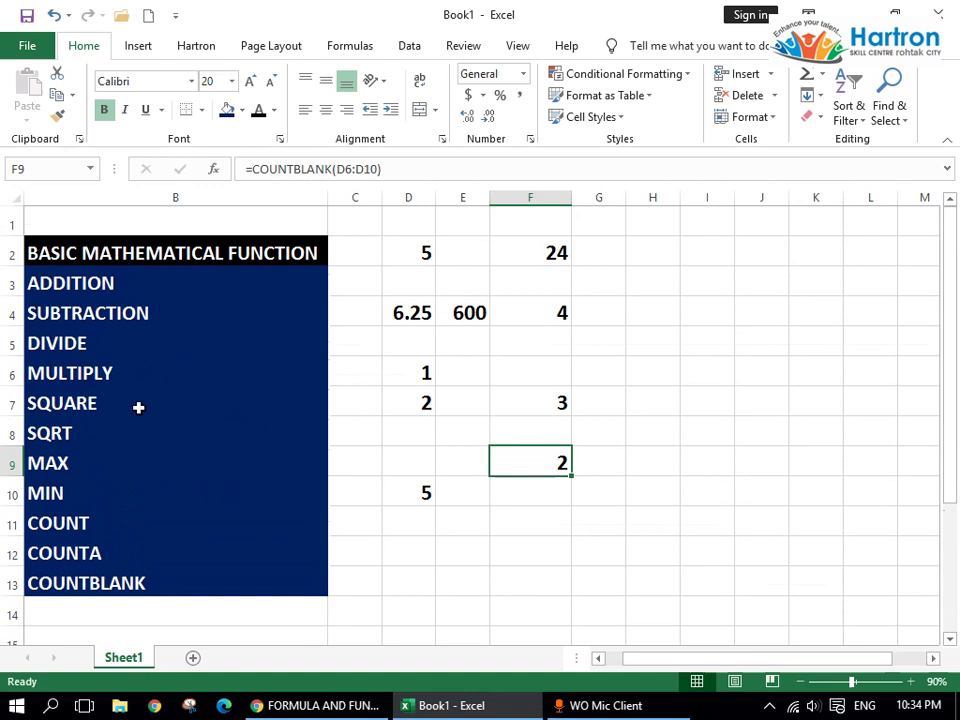